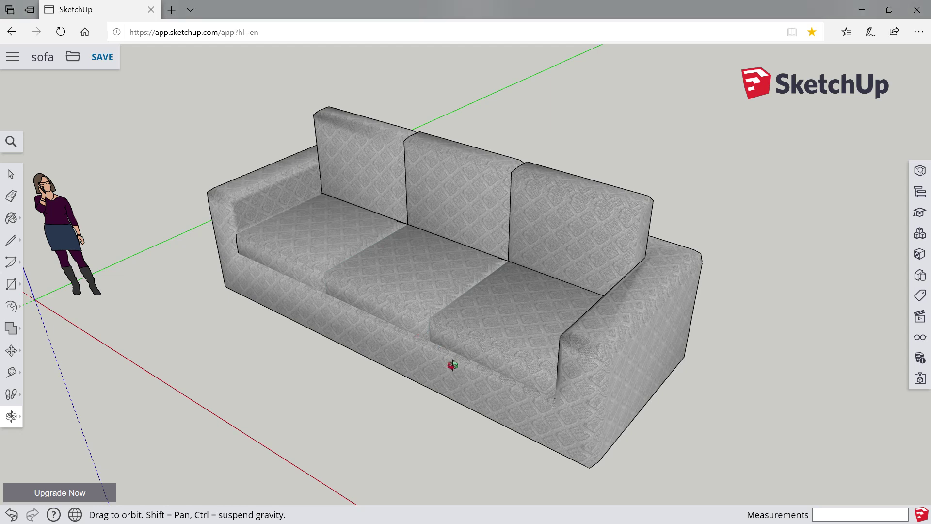
Step: Orbit the finished sofa model to a more frontal view
mouse_move(450, 368)
mouse_down()
mouse_move(729, 331)
mouse_move(370, 386)
mouse_move(503, 383)
mouse_up()
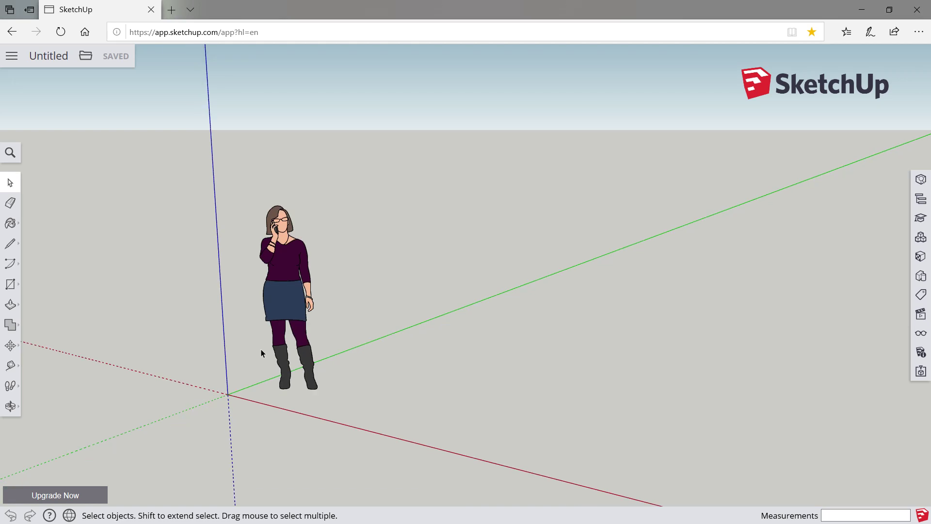
Step: Draw a 5000 × 2000 mm rectangle on the ground
click(11, 287)
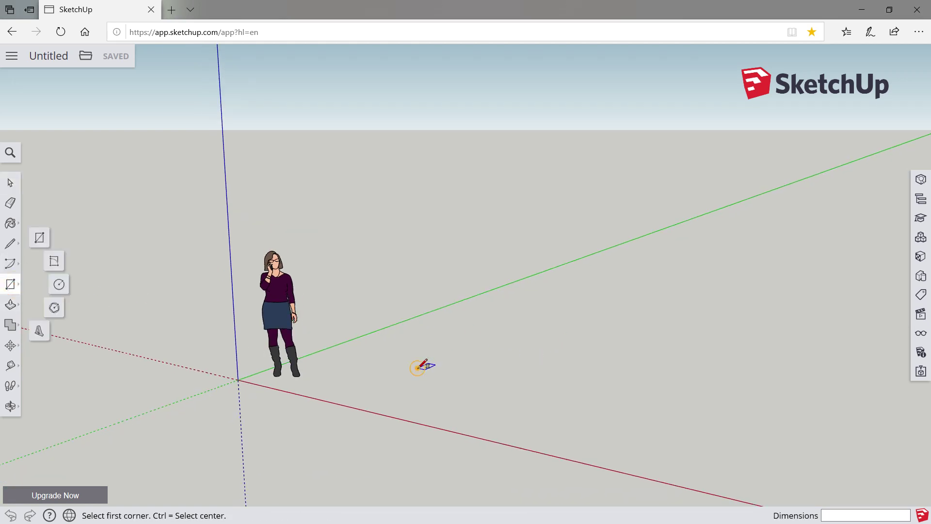
click(418, 367)
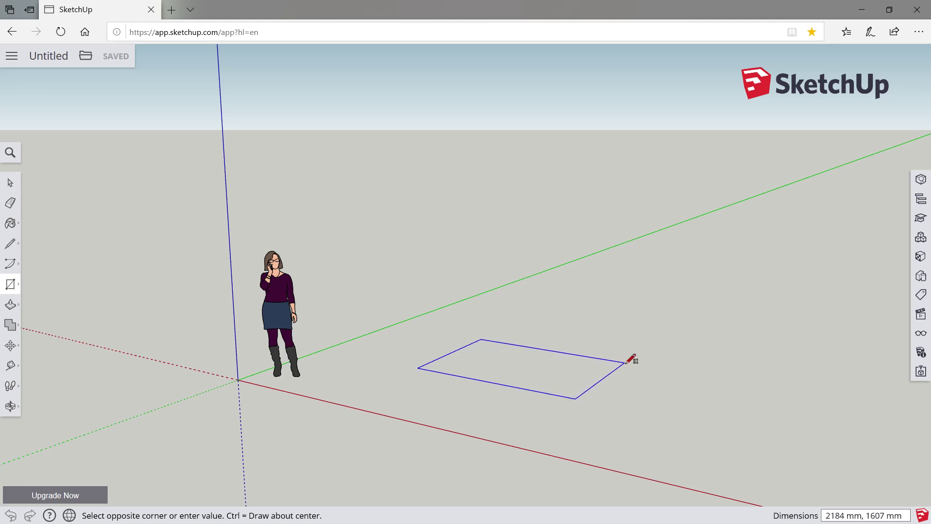
text(5000,2000)
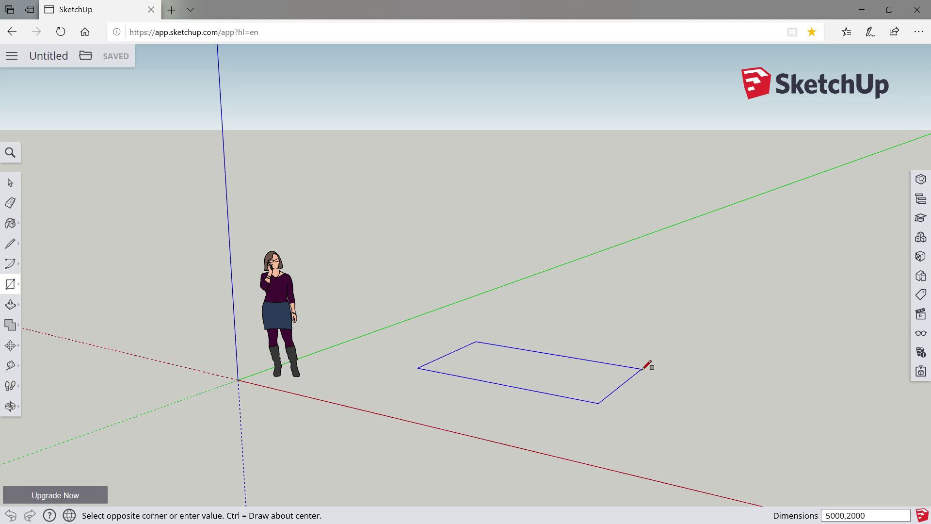
key(Return)
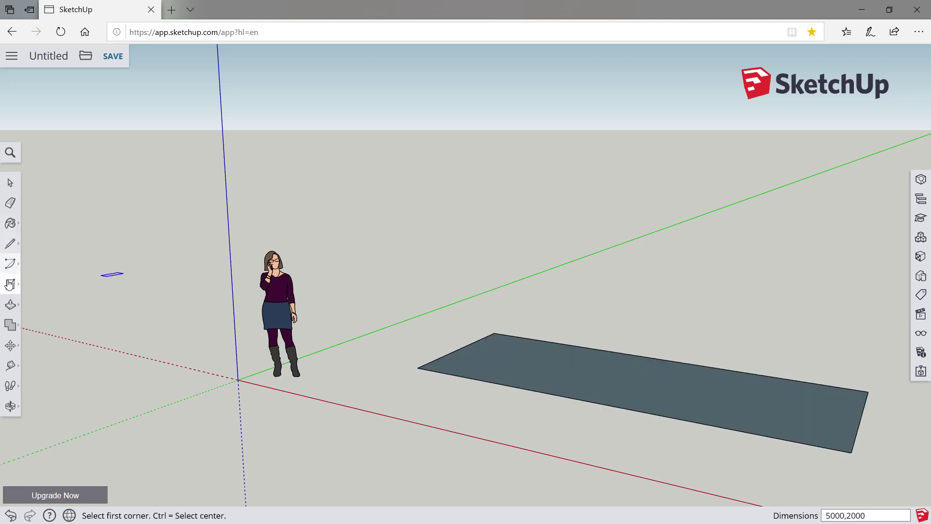
Step: Push/Pull the rectangle up 600 mm into a box and select its top face
click(9, 305)
click(657, 386)
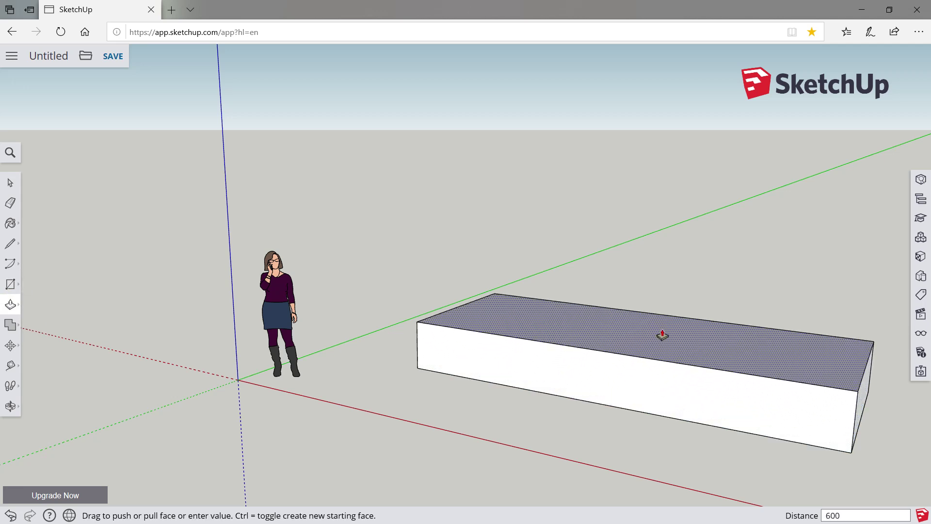
key(Return)
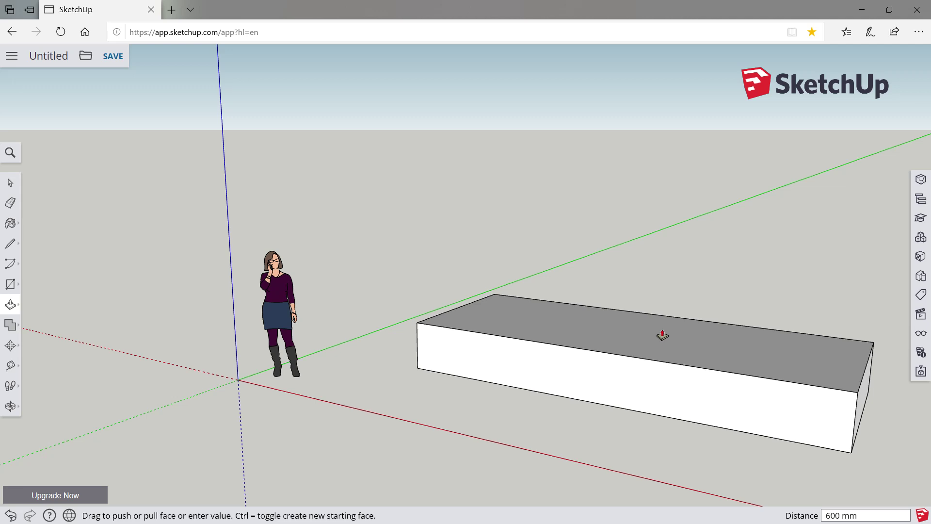
key(space)
click(633, 328)
Step: Align the view to the top face and draw the left 400 mm offset and 1600 mm vertical
right_click(633, 328)
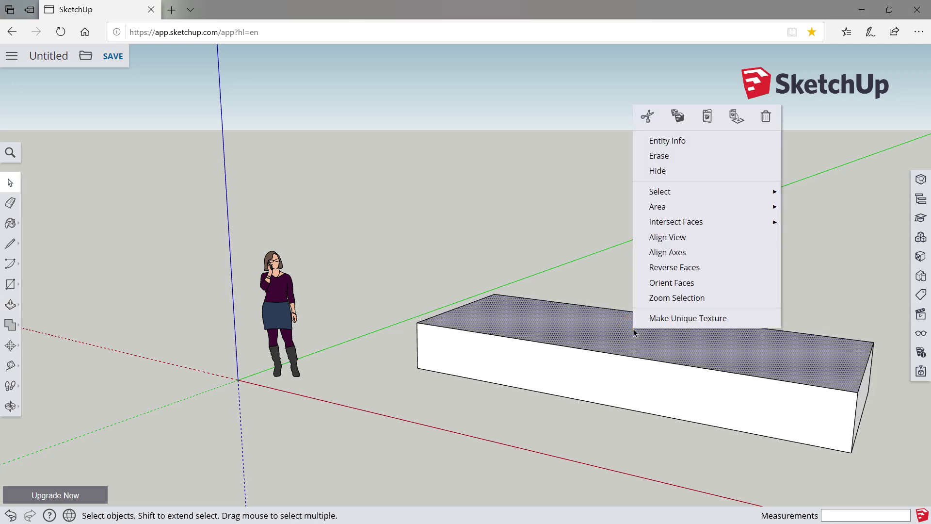
click(667, 241)
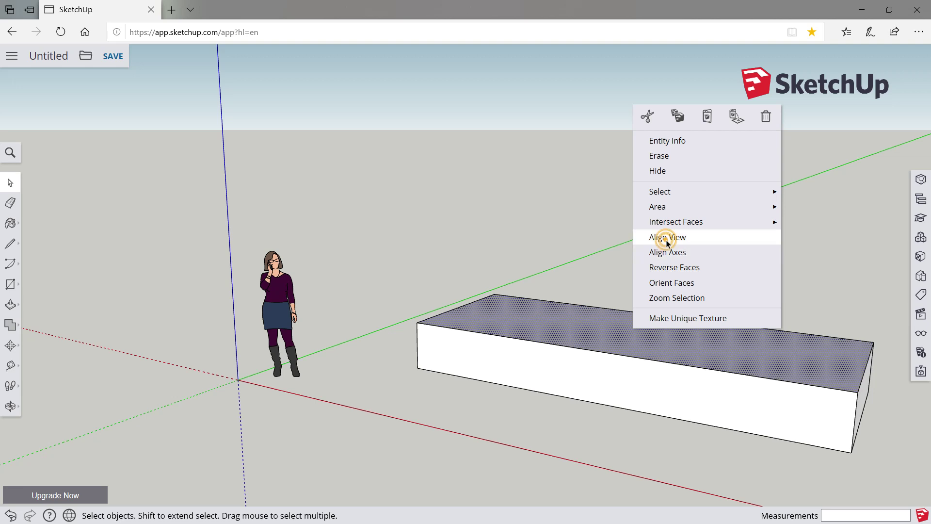
click(8, 248)
click(30, 235)
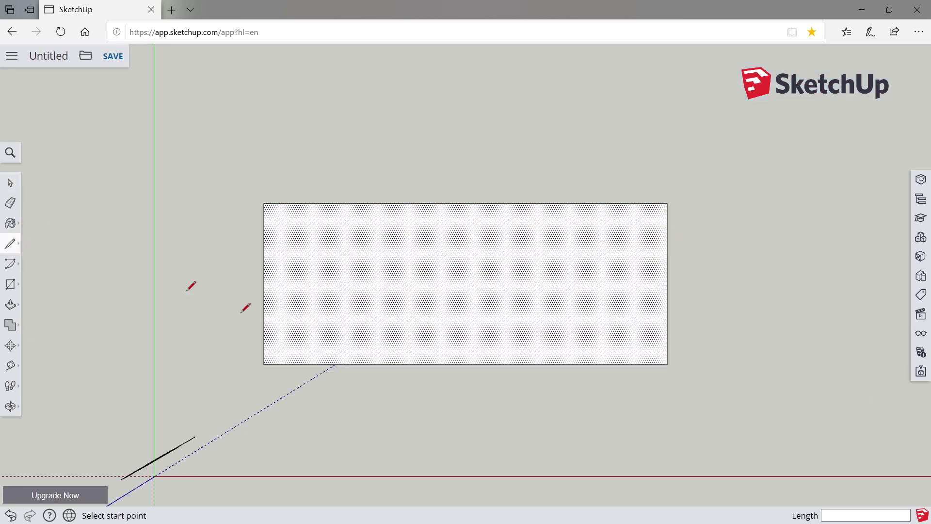
click(264, 364)
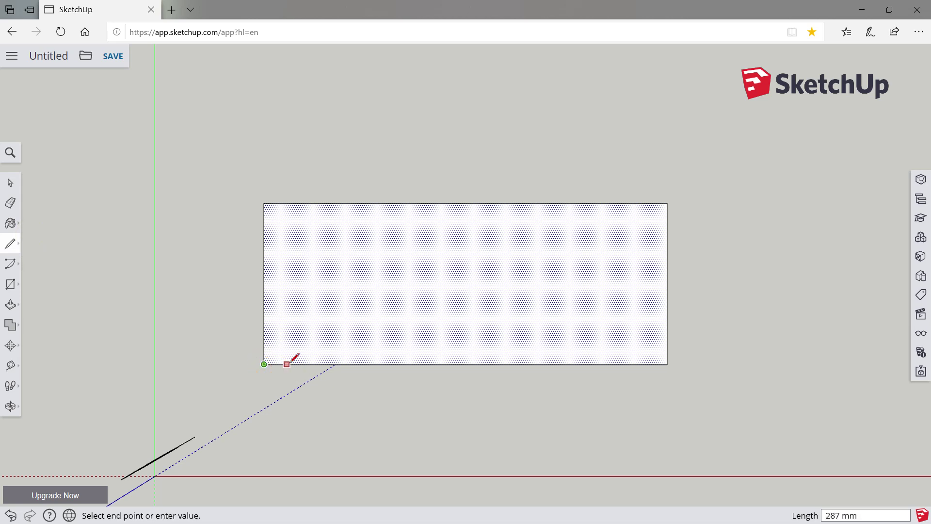
text(400)
key(Escape)
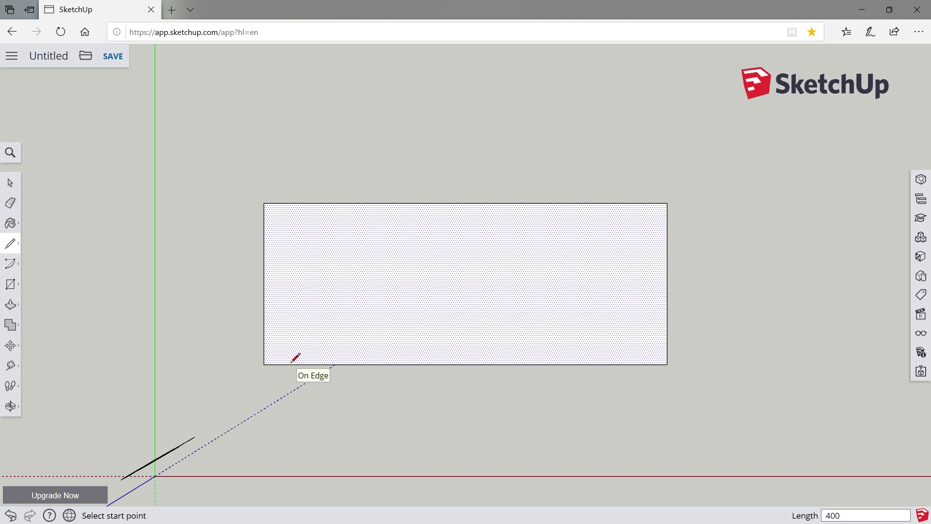
click(295, 364)
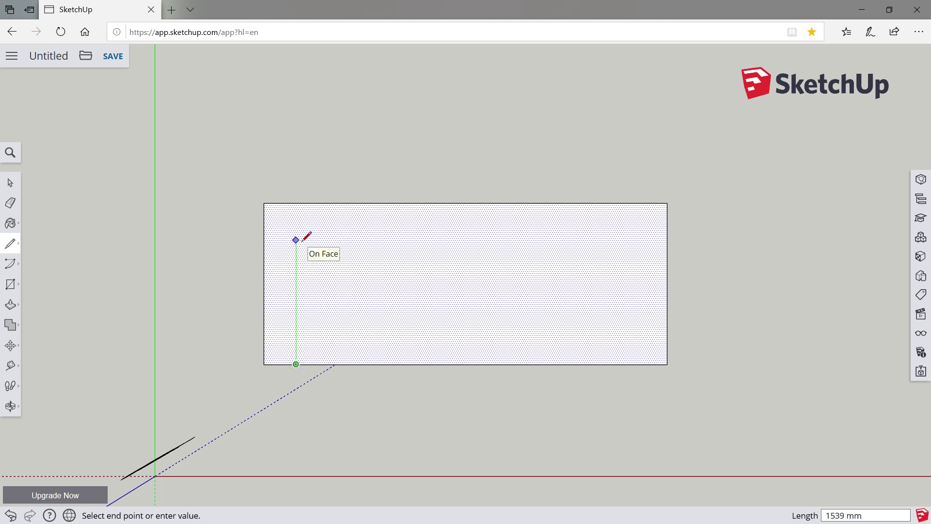
key(Return)
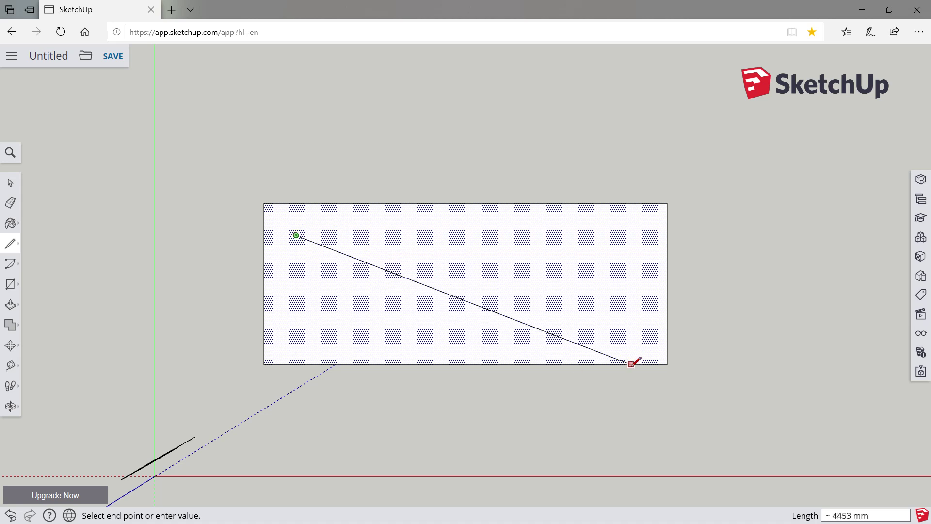
key(Escape)
Step: Draw the matching right-side 400 mm offset and 1600 mm vertical, then join the two verticals
click(667, 363)
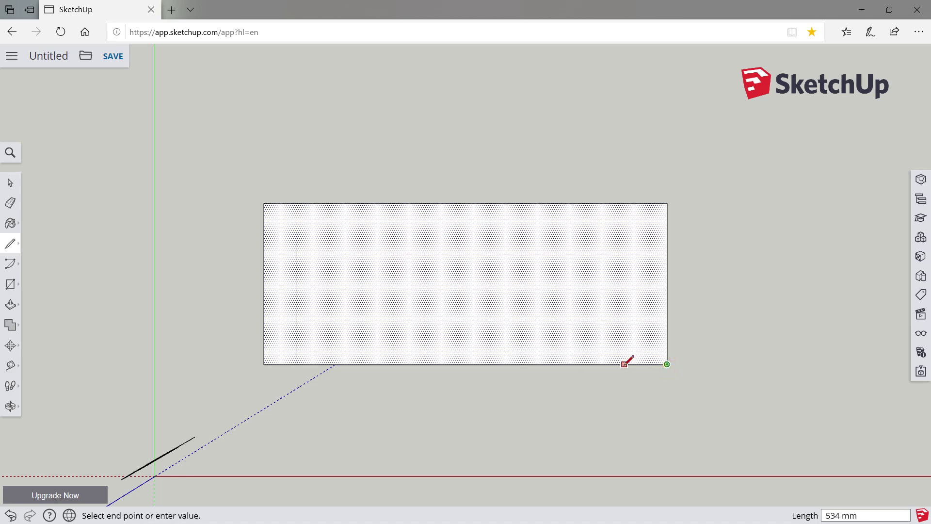
text(400)
key(Return)
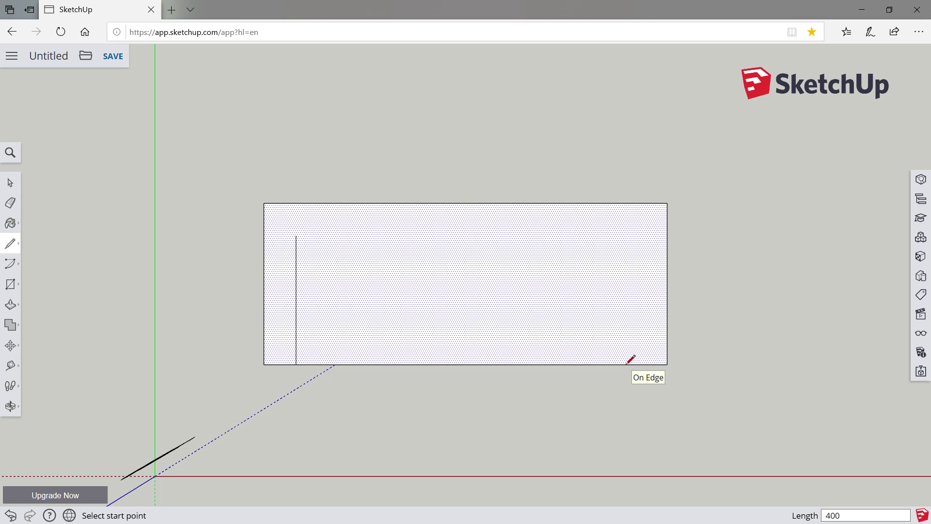
click(635, 364)
text(1600)
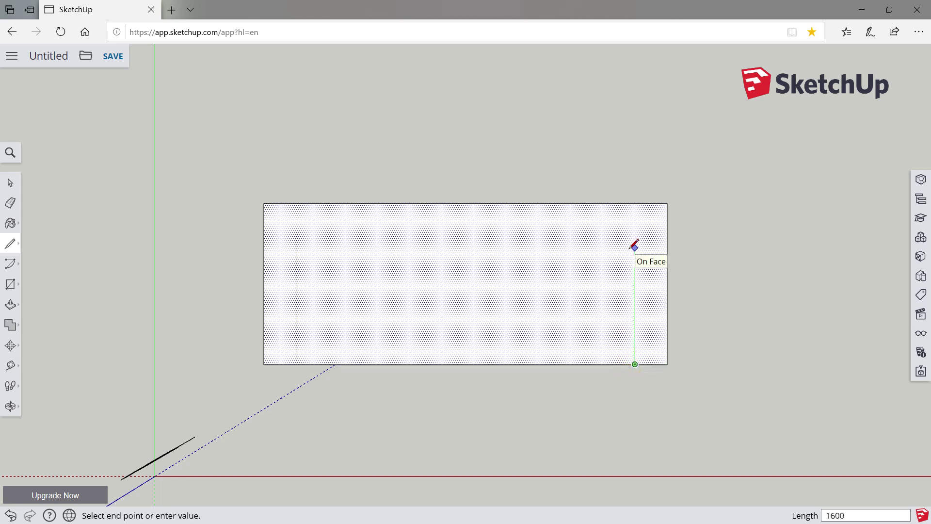
key(Return)
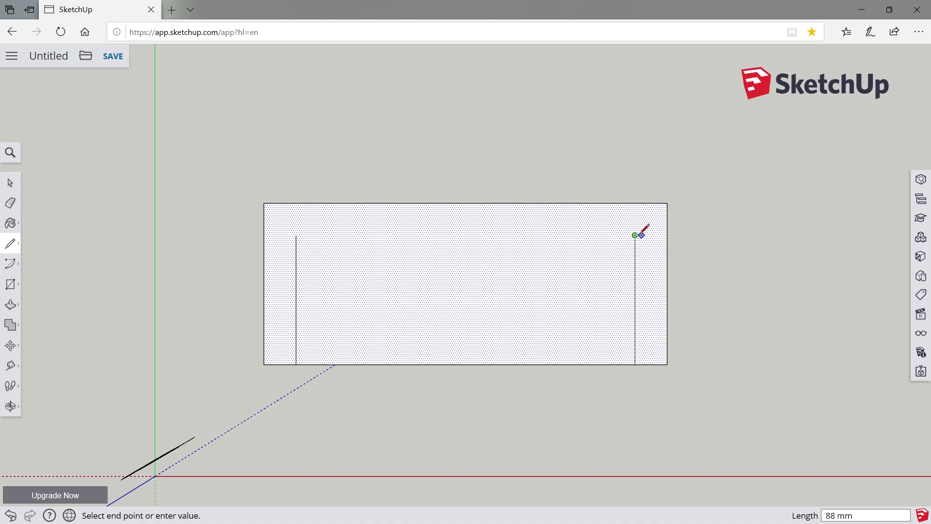
click(299, 236)
click(10, 405)
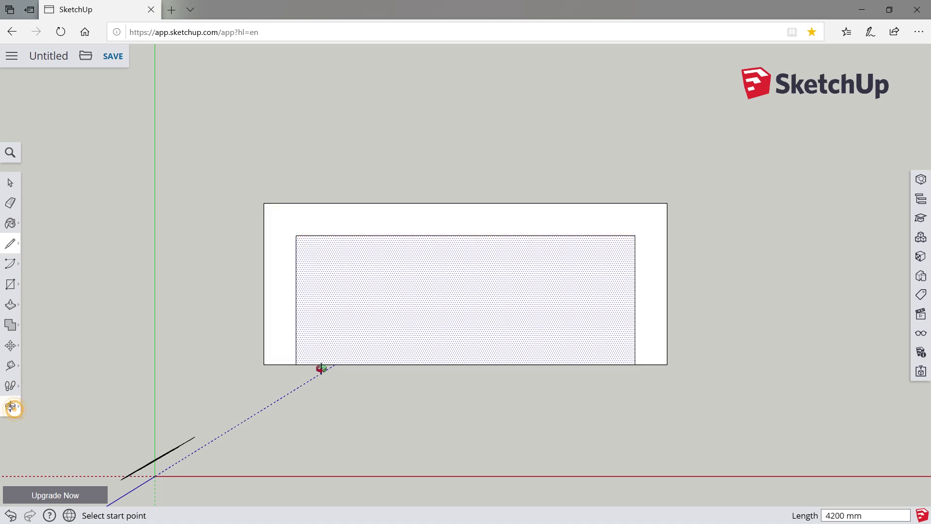
Step: Pull the U-shaped rim up 600 mm to form the sofa's back and arms
mouse_move(357, 364)
mouse_down()
mouse_move(376, 145)
mouse_move(349, 277)
mouse_move(291, 223)
mouse_move(329, 266)
mouse_move(335, 220)
mouse_up()
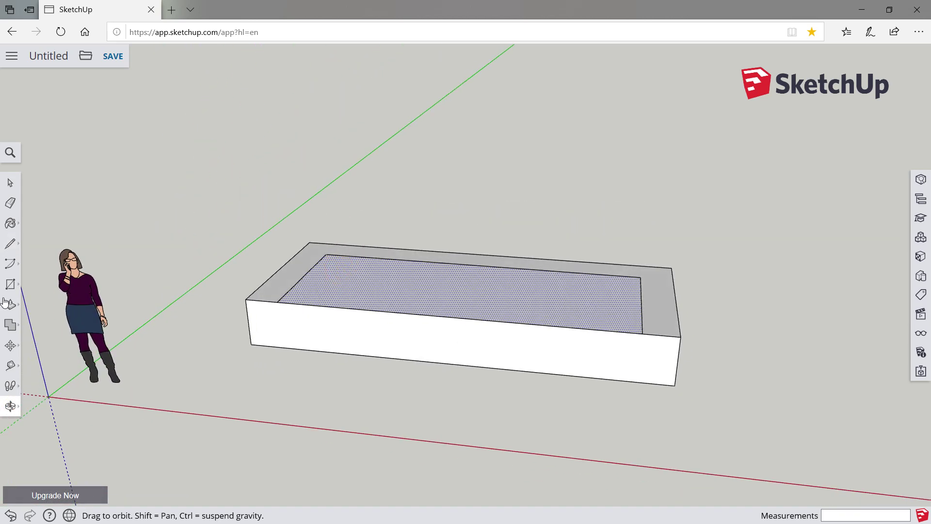
click(10, 305)
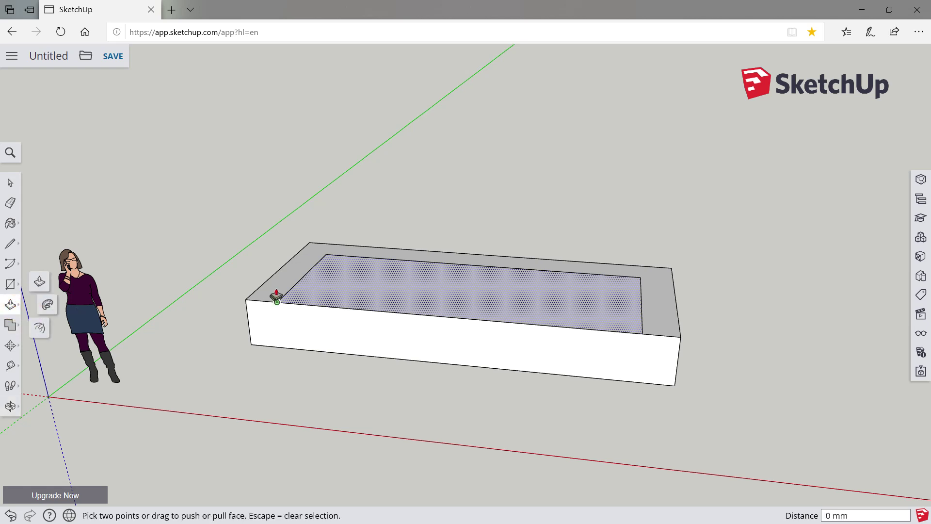
click(278, 285)
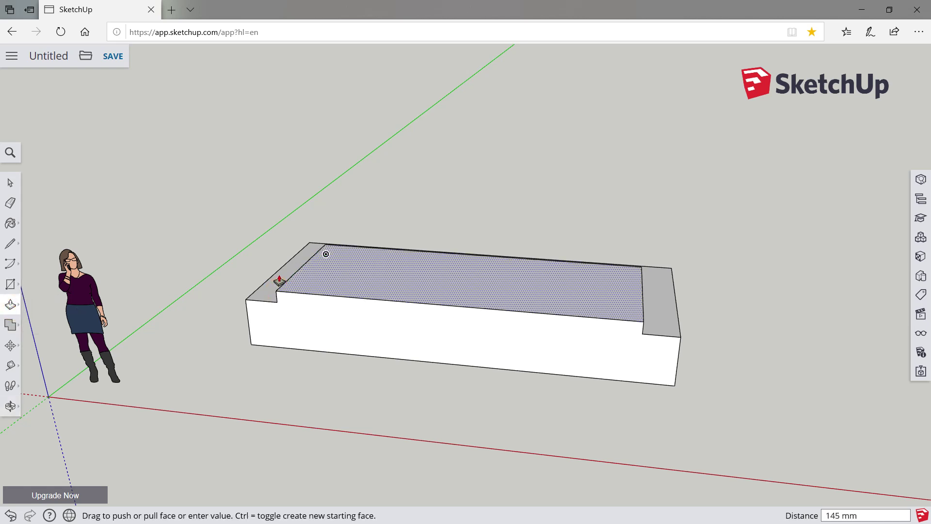
click(276, 278)
click(266, 287)
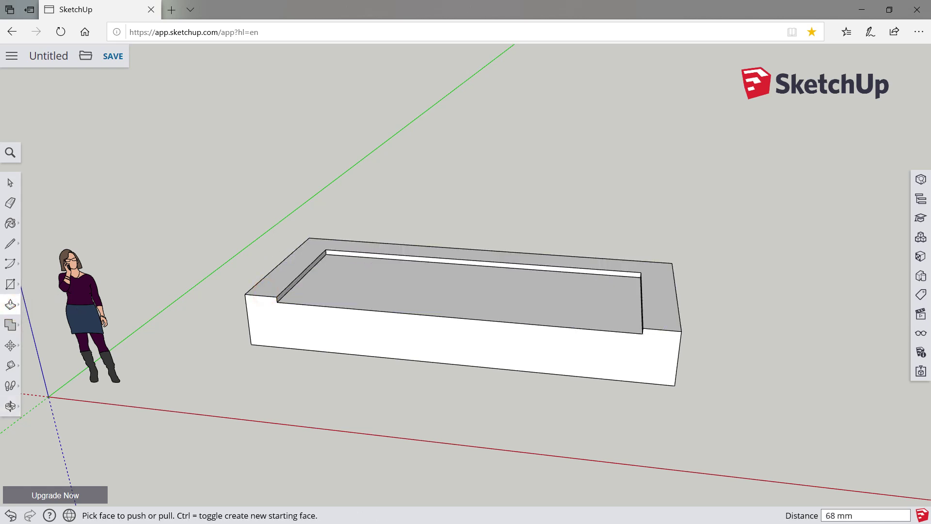
click(277, 284)
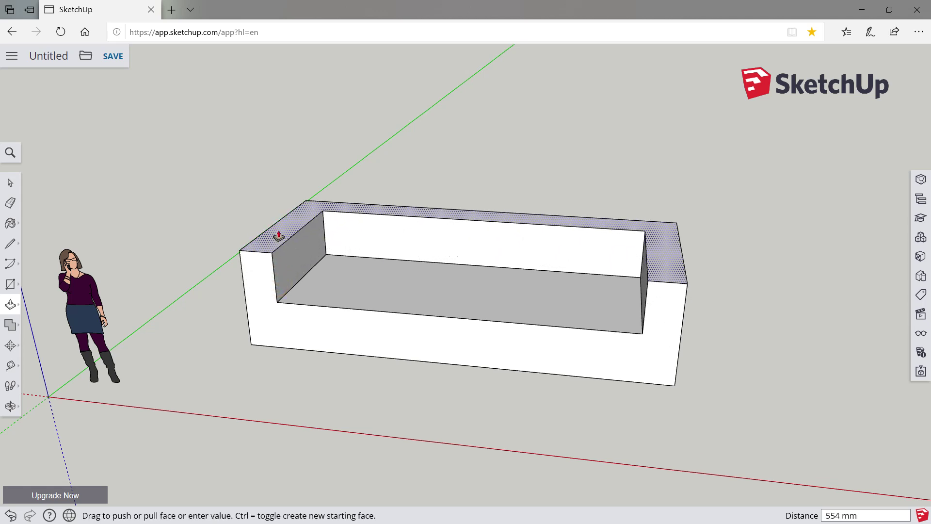
click(280, 236)
text(6)
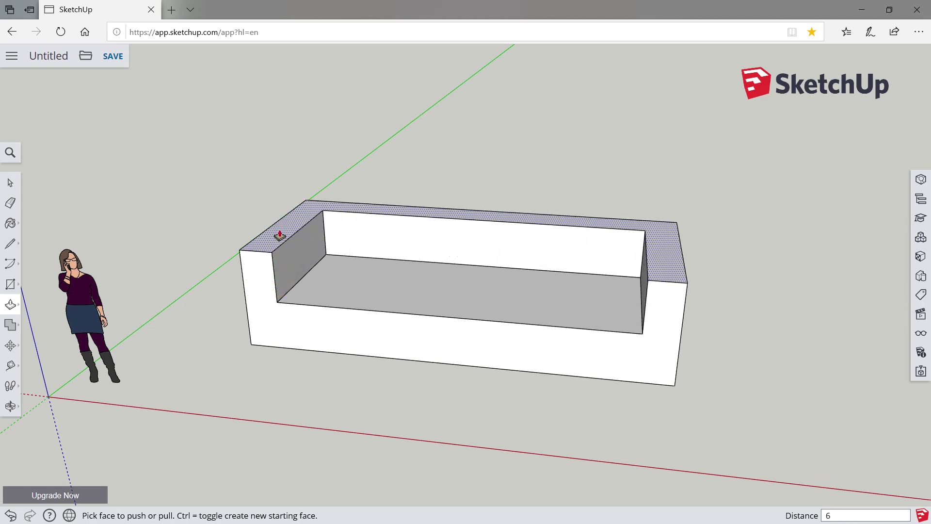
text(0)
key(Return)
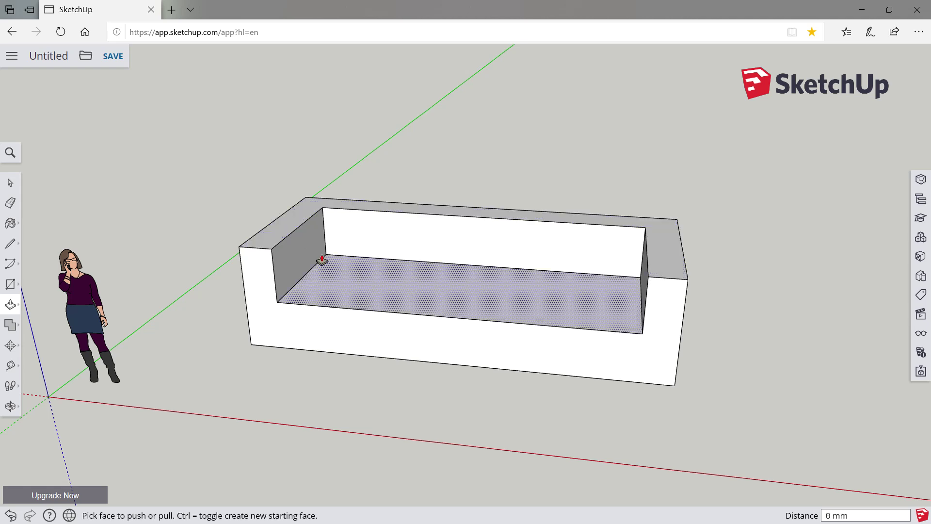
click(10, 183)
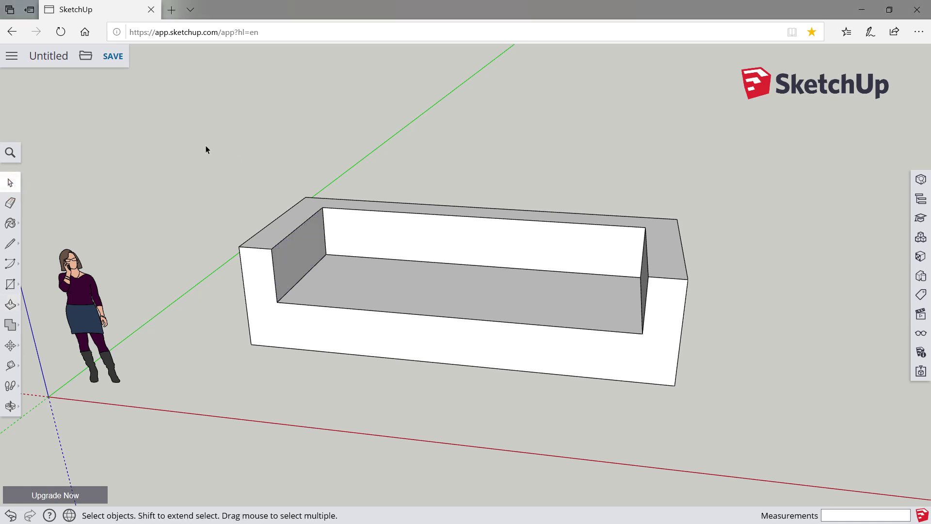
Step: Make the whole sofa shape a component, then deselect it
drag(127, 129, 722, 435)
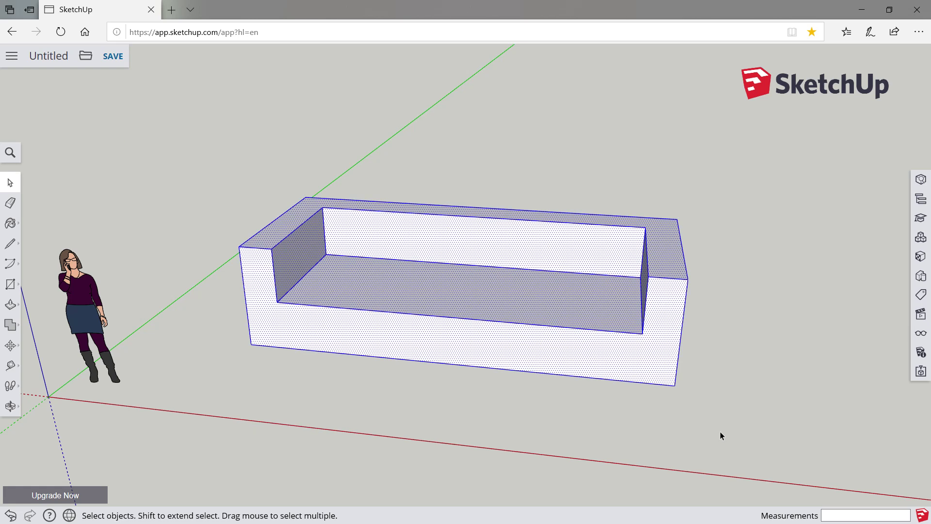
right_click(448, 314)
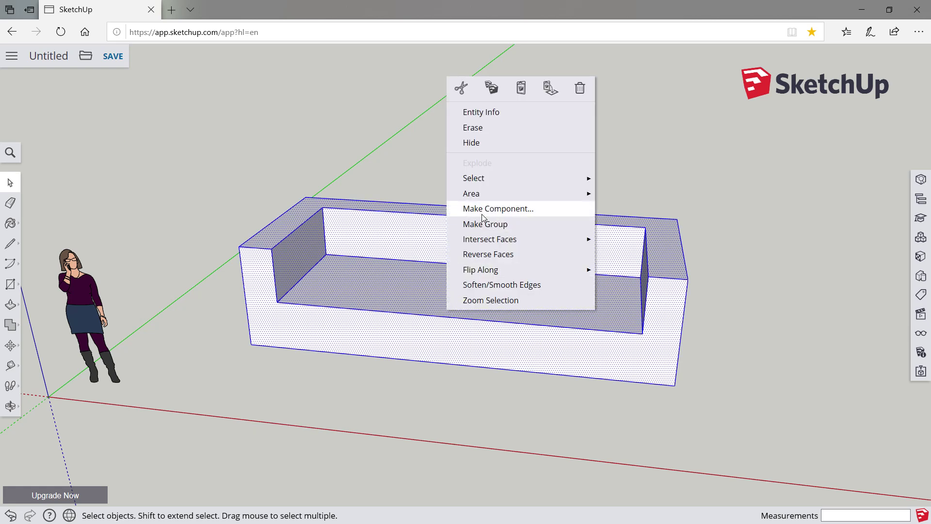
click(479, 208)
click(515, 432)
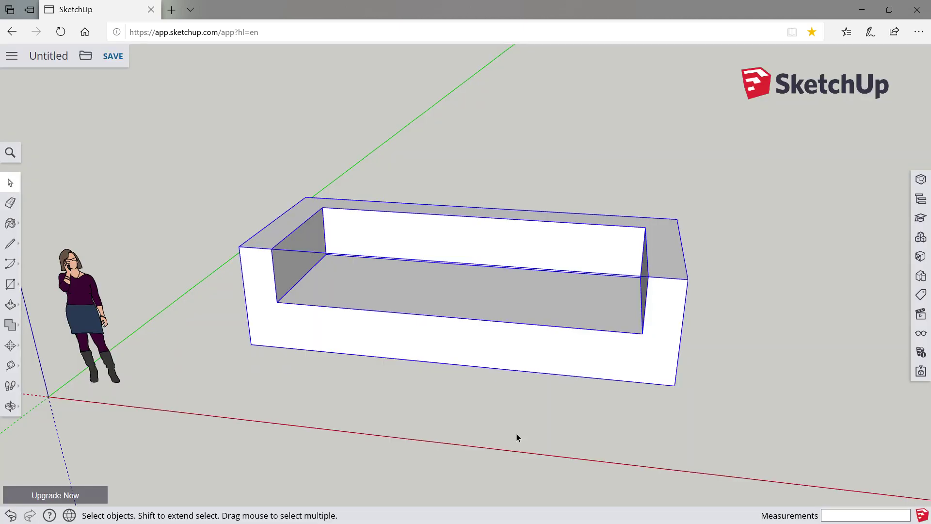
click(231, 273)
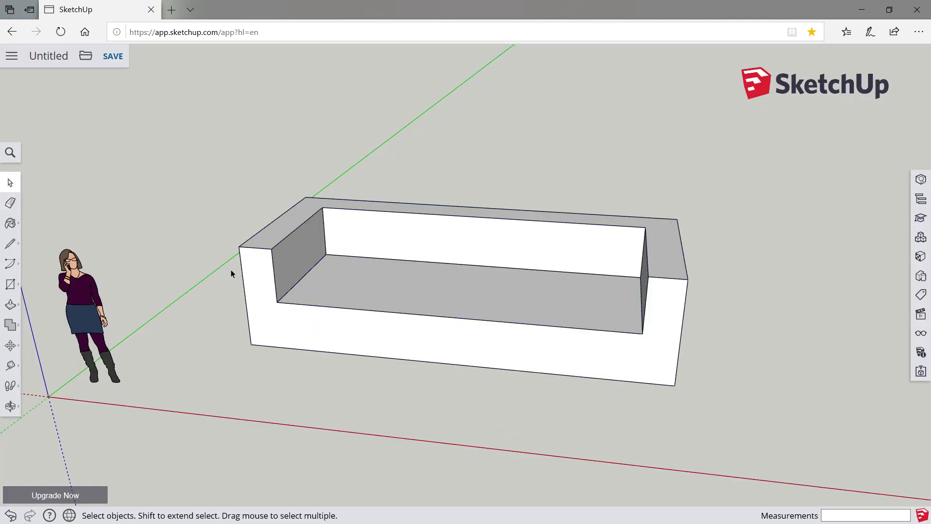
click(10, 243)
Step: Measure the seat's front edge with the Tape Measure from the left inner corner
scroll(354, 262, up, 3)
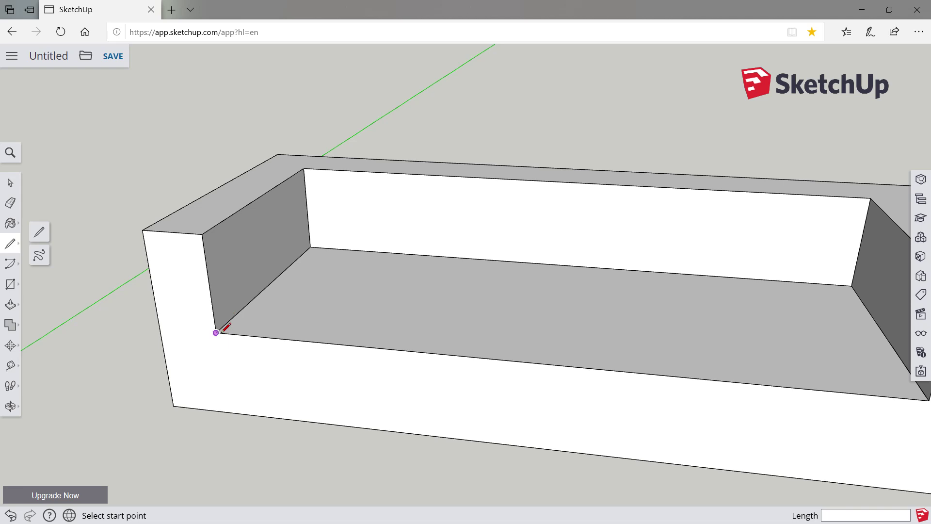
click(215, 333)
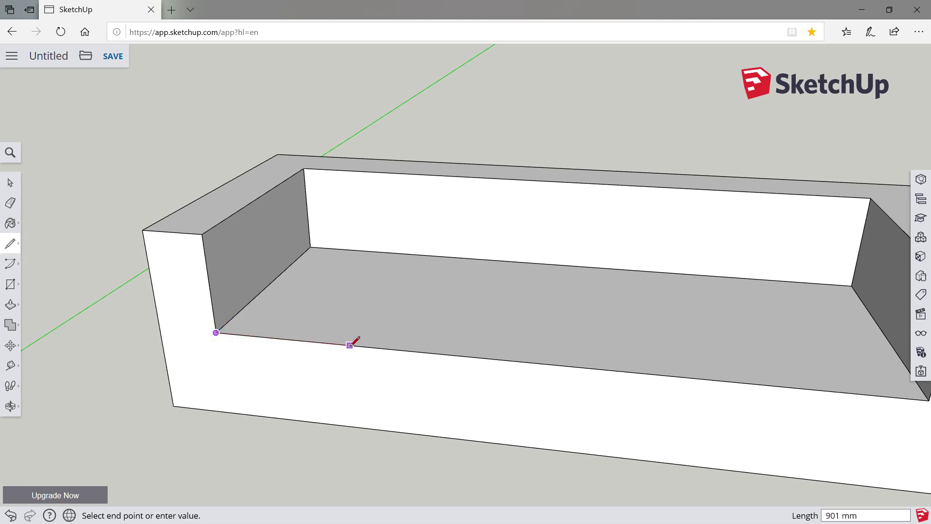
click(10, 364)
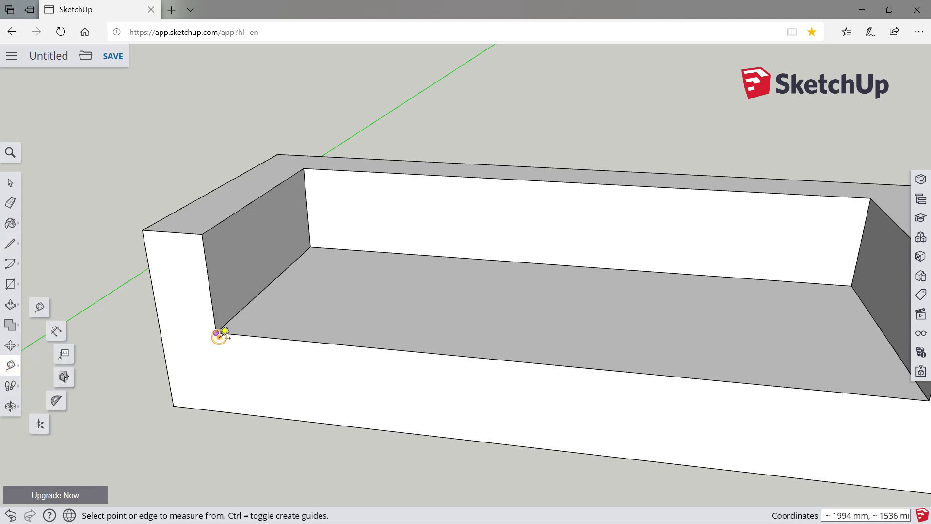
click(216, 334)
click(926, 399)
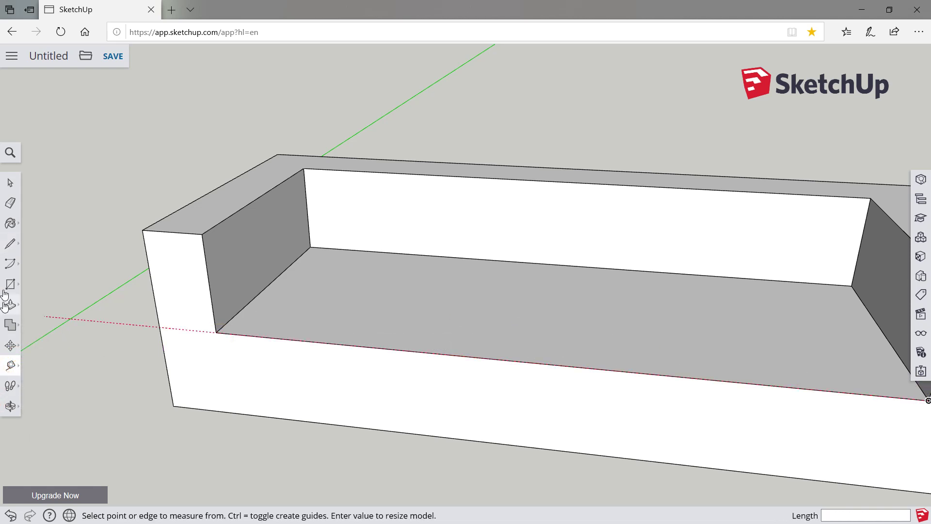
click(11, 244)
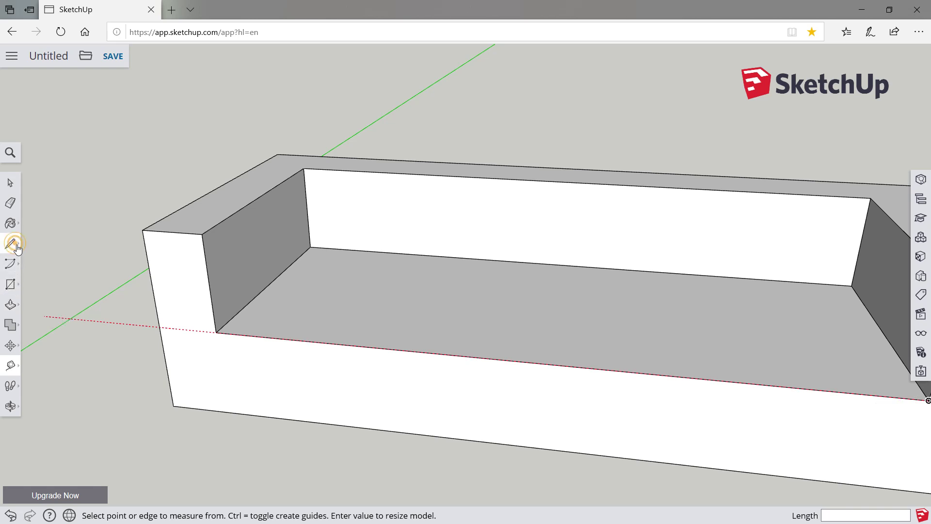
Step: Draw a front-to-back dividing line outlining a 1400 mm-wide left seat section
click(217, 332)
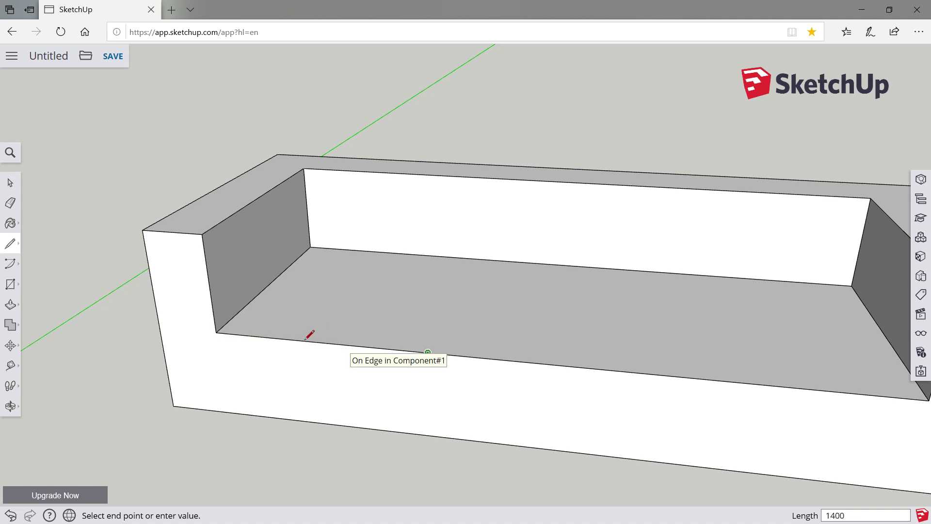
click(476, 258)
click(310, 245)
click(222, 326)
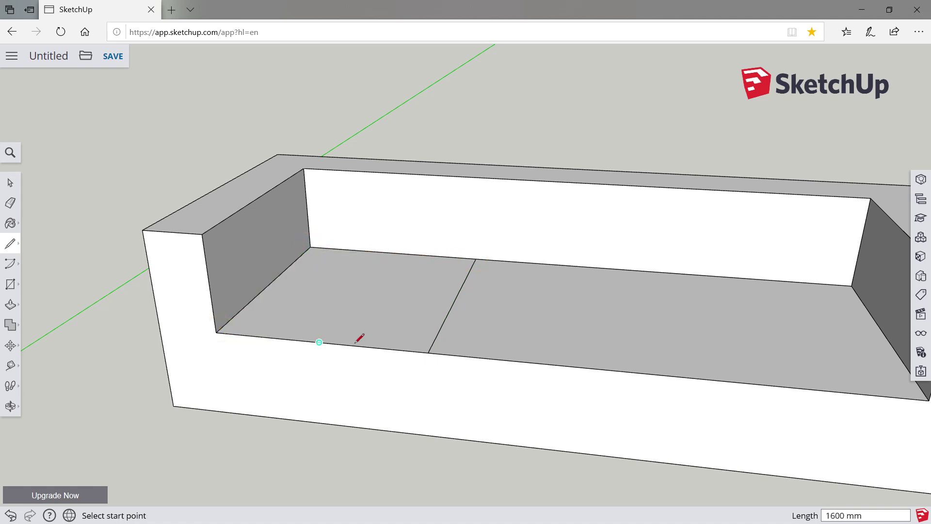
click(428, 352)
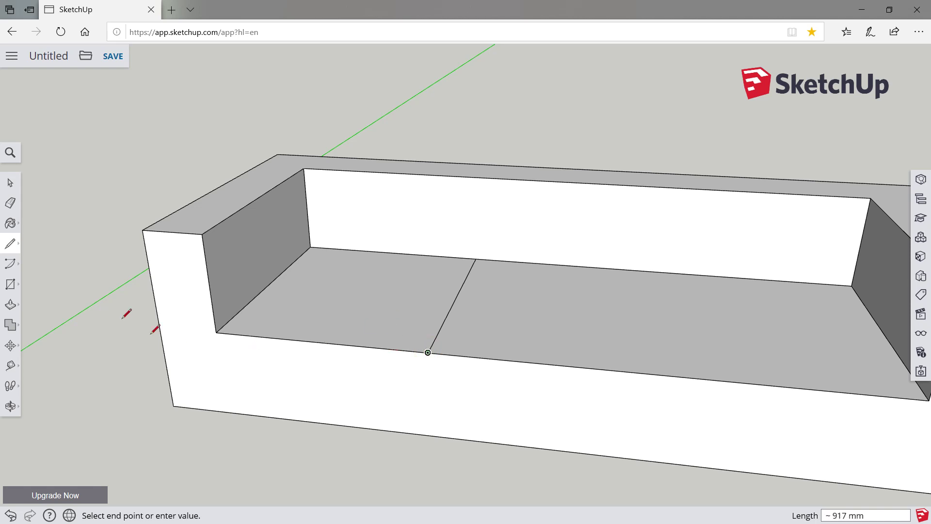
click(11, 305)
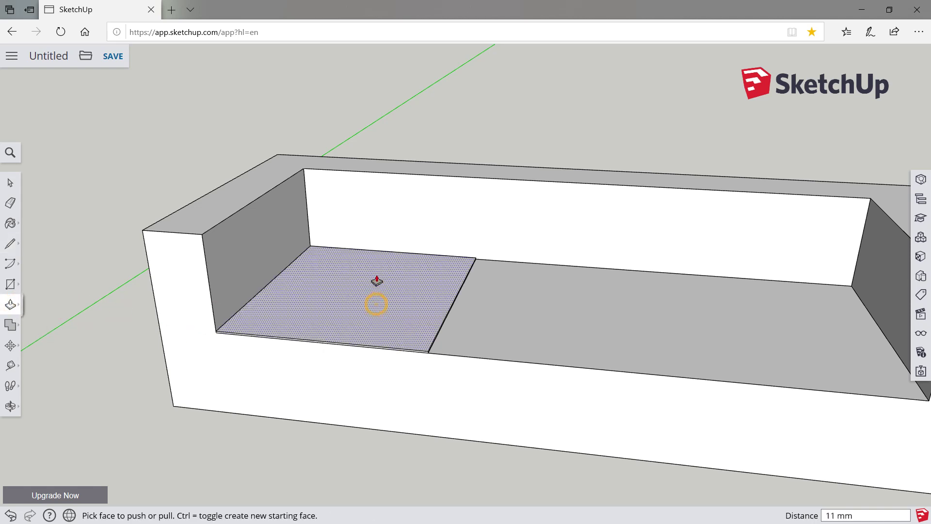
Step: Raise the left seat section 250 mm into a cushion block
drag(367, 306, 368, 271)
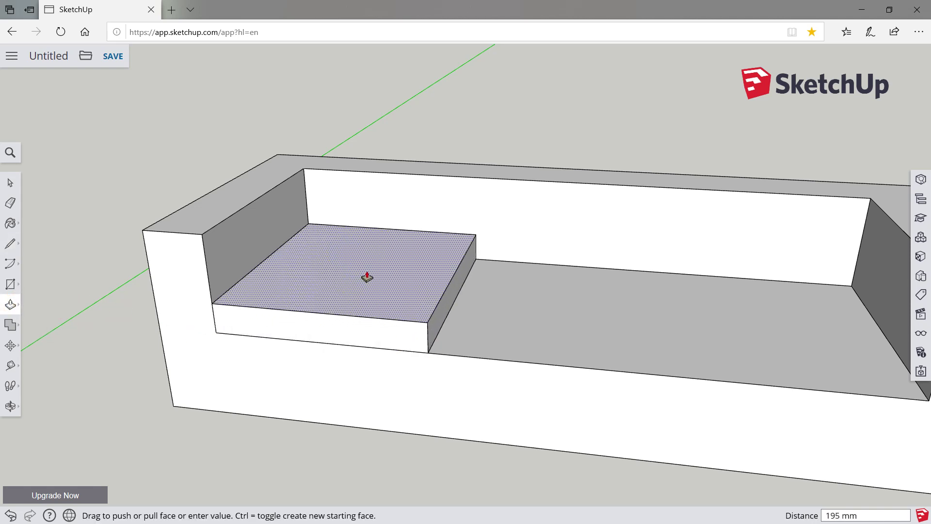
click(367, 271)
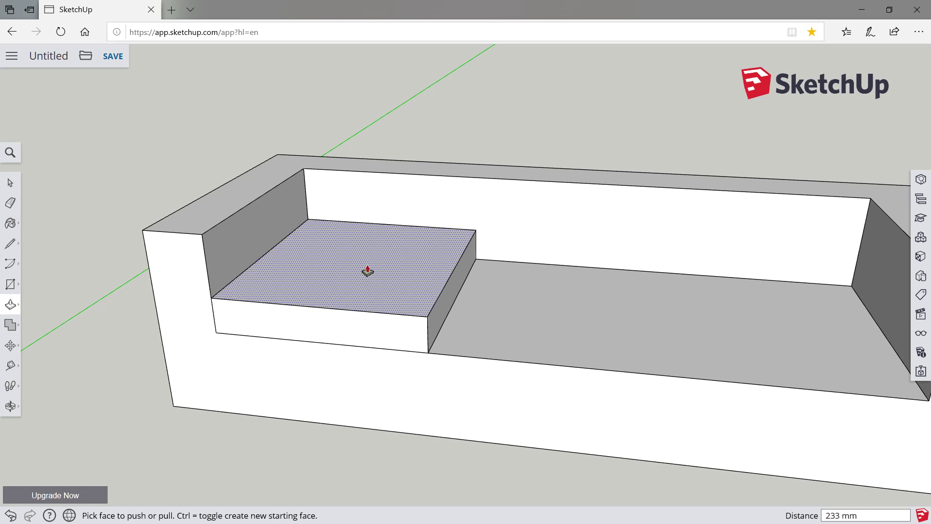
click(367, 271)
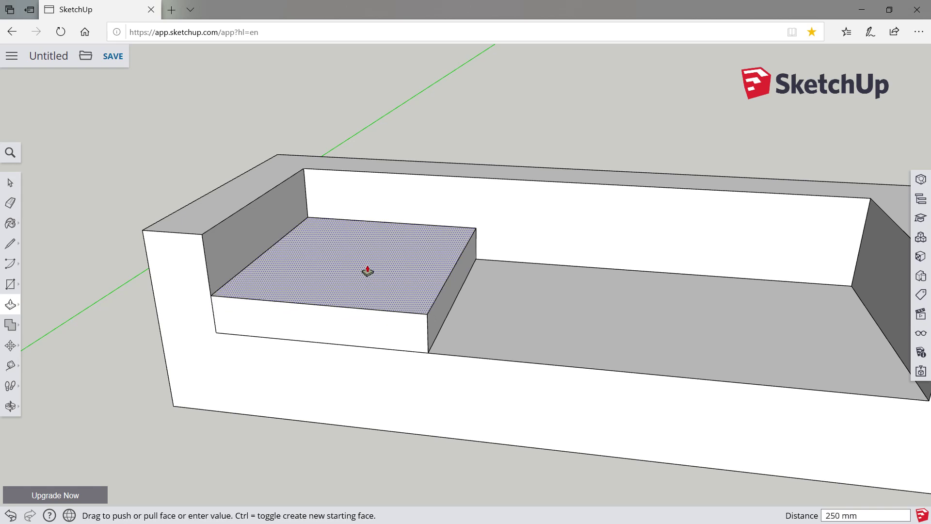
click(364, 281)
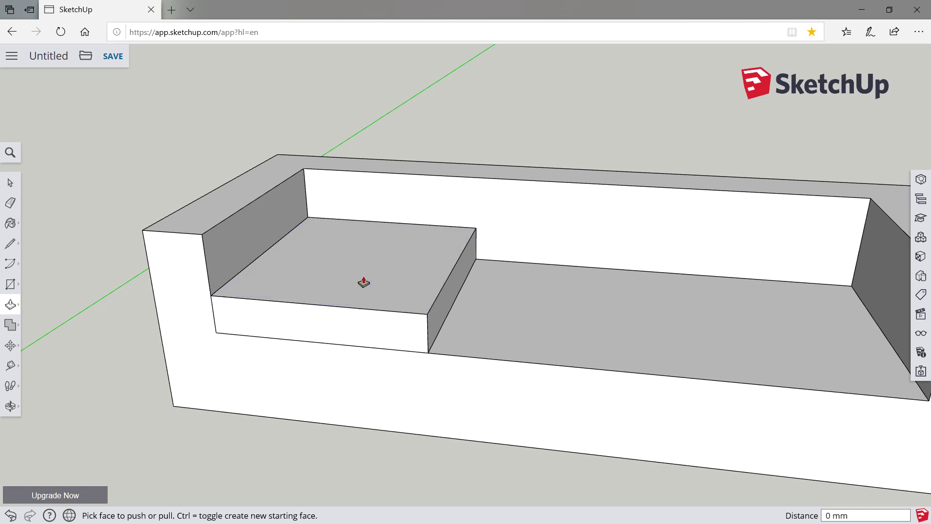
Step: Select the whole new left cushion block
key(space)
click(303, 259)
right_click(302, 259)
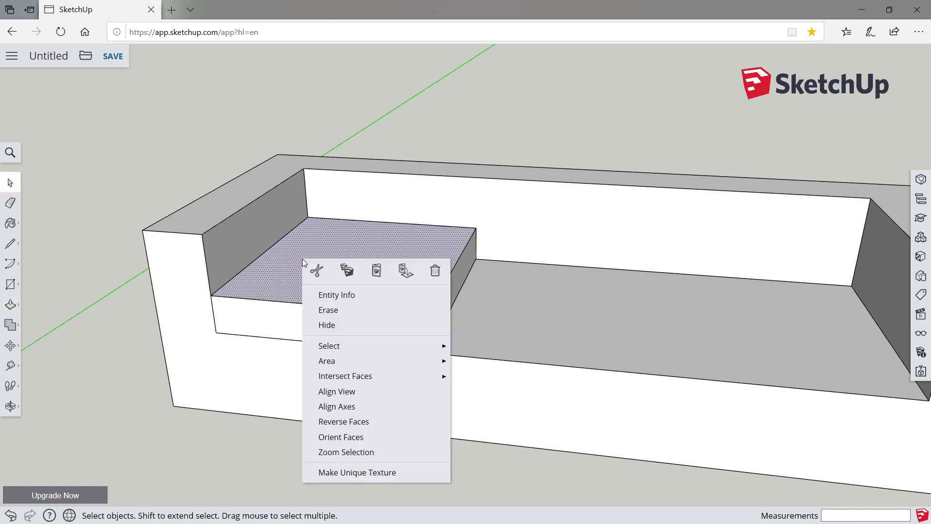
click(243, 431)
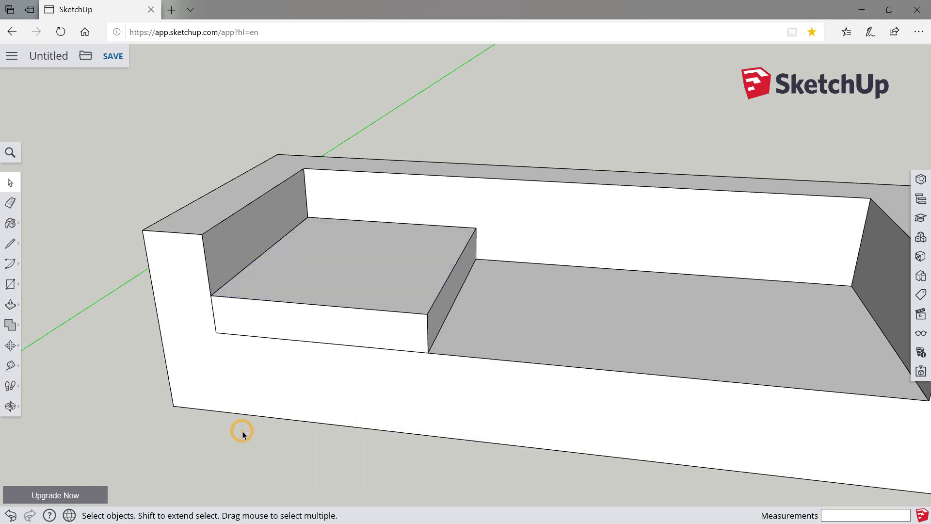
scroll(205, 238, down, 1)
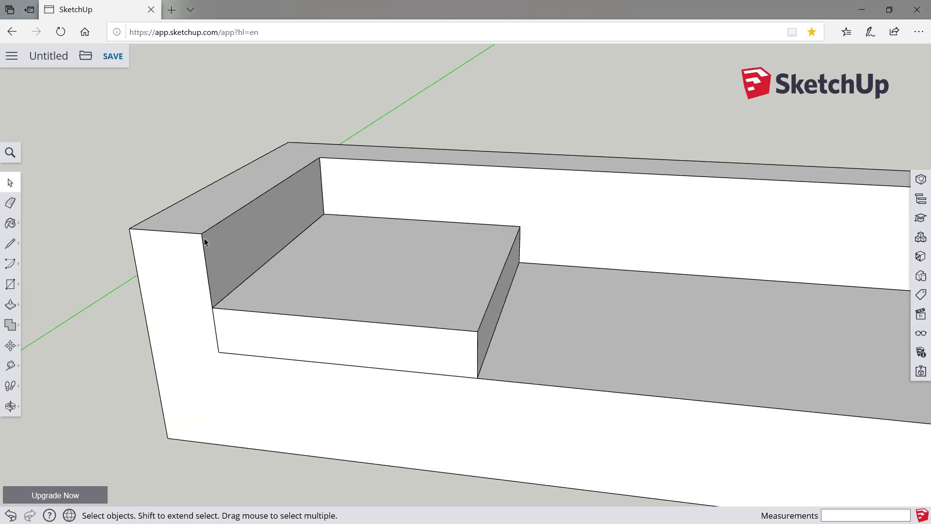
scroll(204, 237, down, 2)
drag(166, 130, 445, 353)
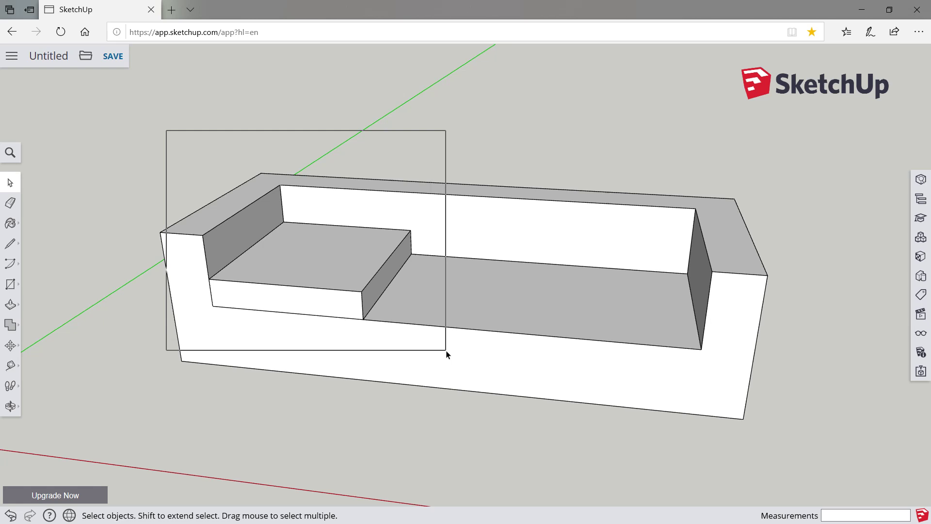
Step: Copy the left cushion and place two copies at the middle and right end of the seat
key(ctrl+c)
key(ctrl+v)
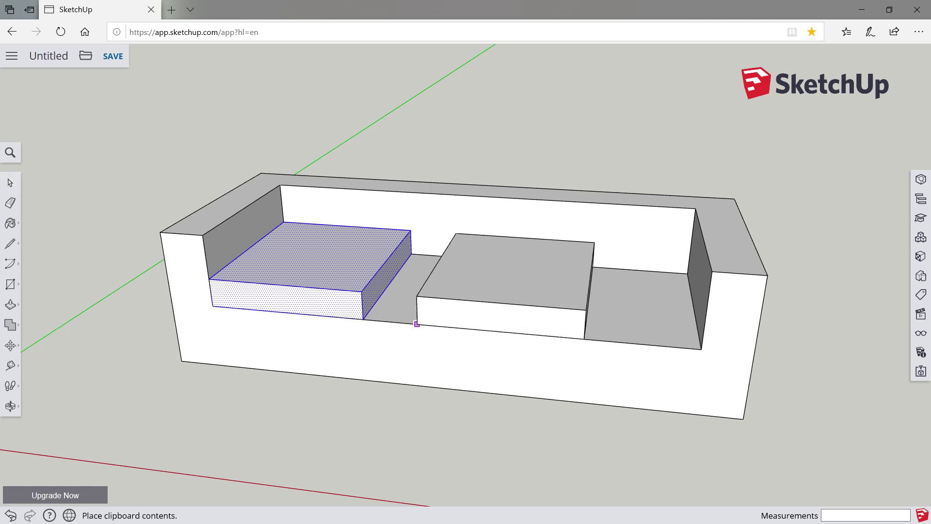
click(362, 319)
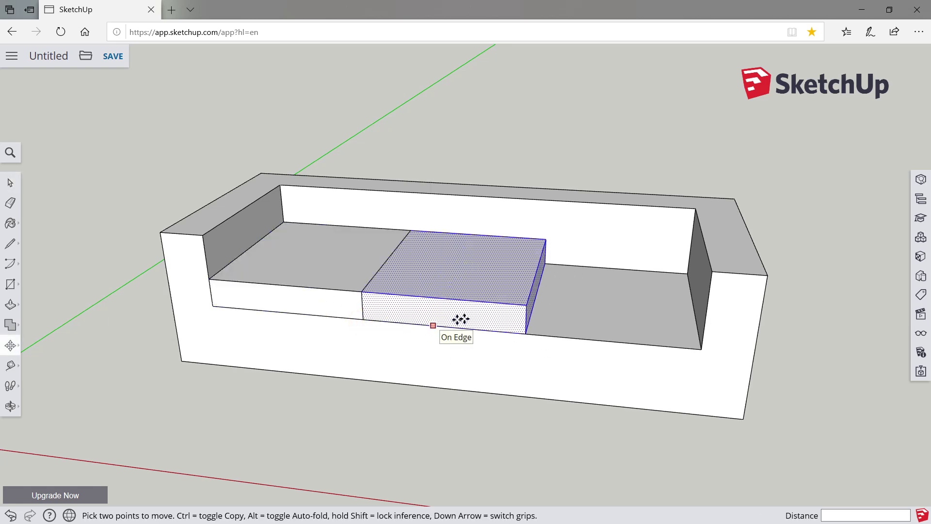
key(ctrl+v)
click(526, 330)
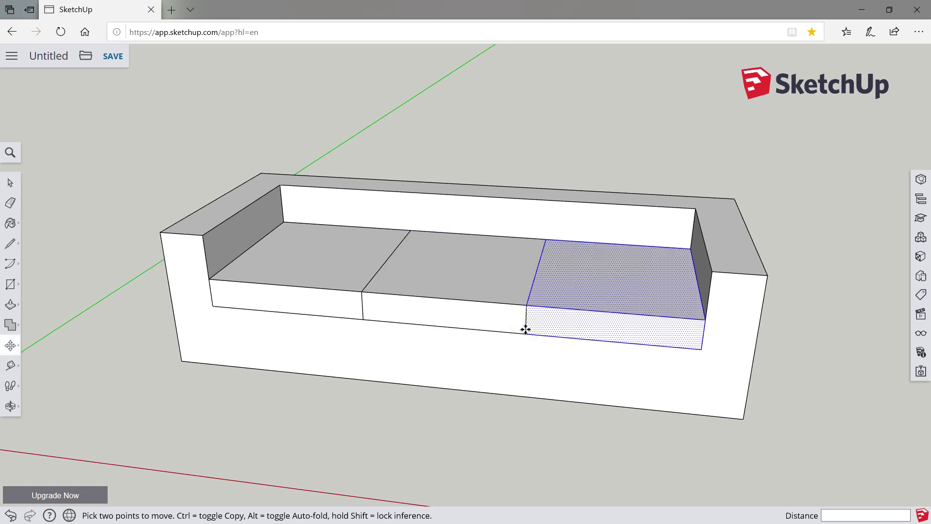
key(t)
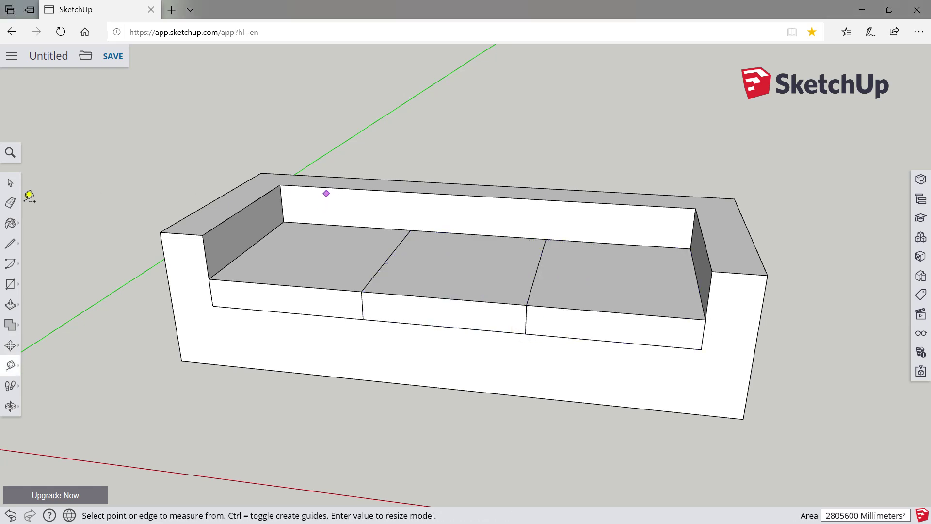
scroll(326, 194, up, 4)
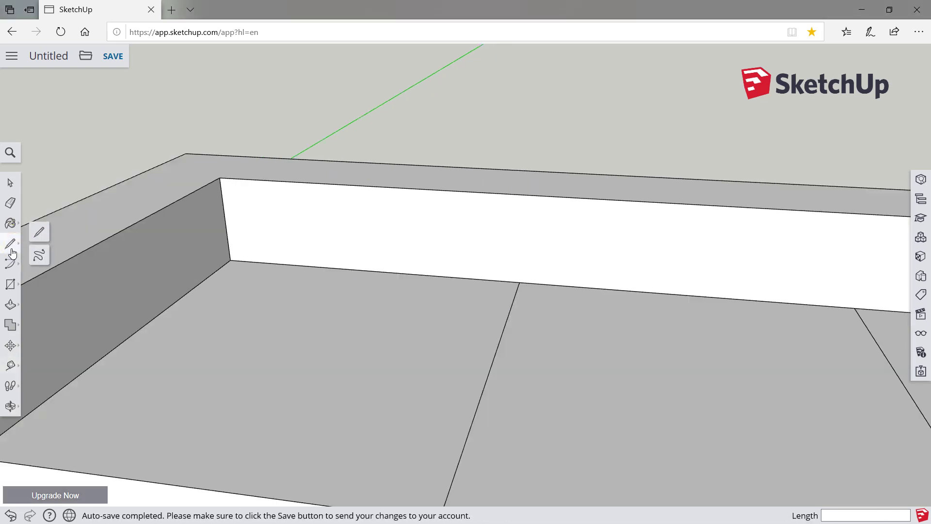
Step: Draw a 1400 mm line across the left cushion top, marking a narrow strip along the backrest
click(38, 233)
scroll(338, 295, down, 2)
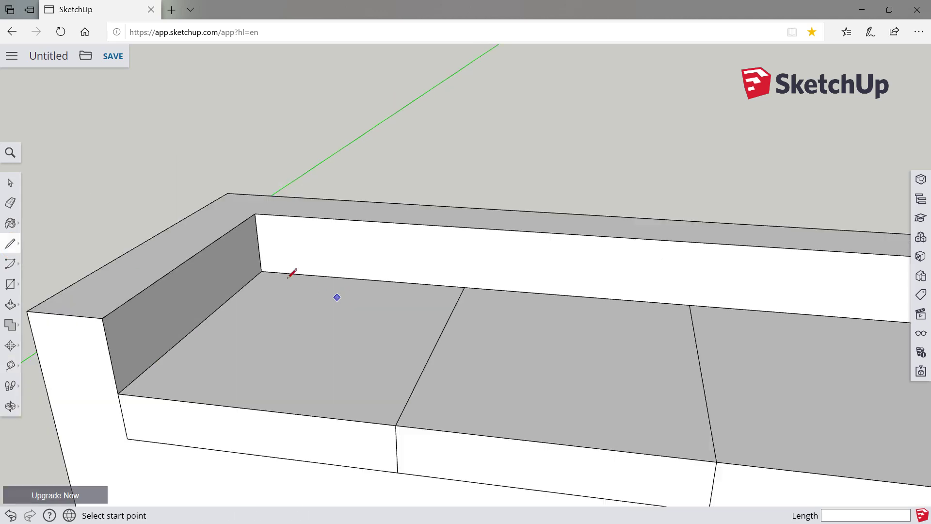
click(262, 271)
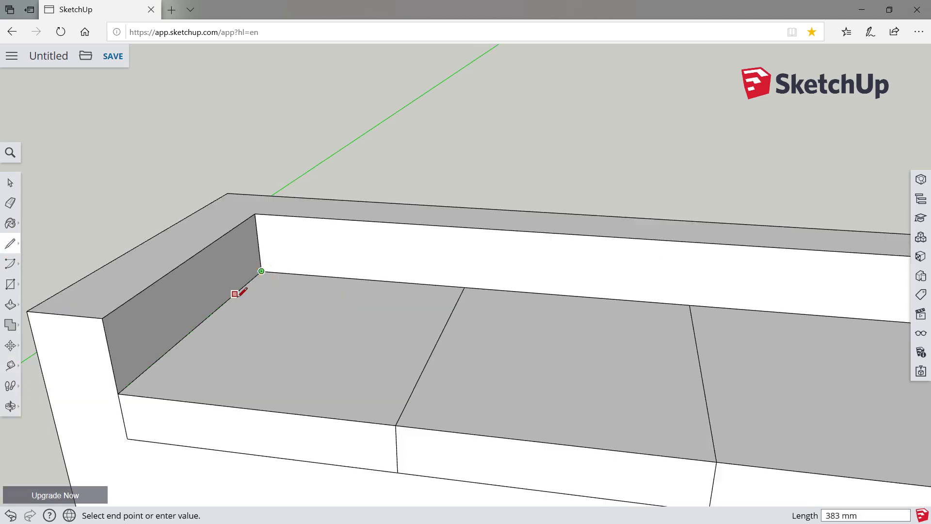
text(260)
key(Escape)
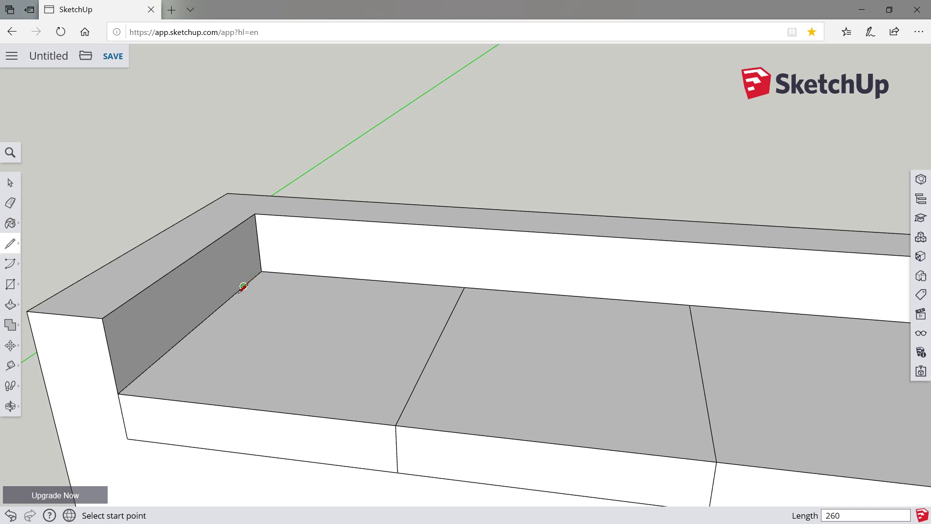
click(243, 286)
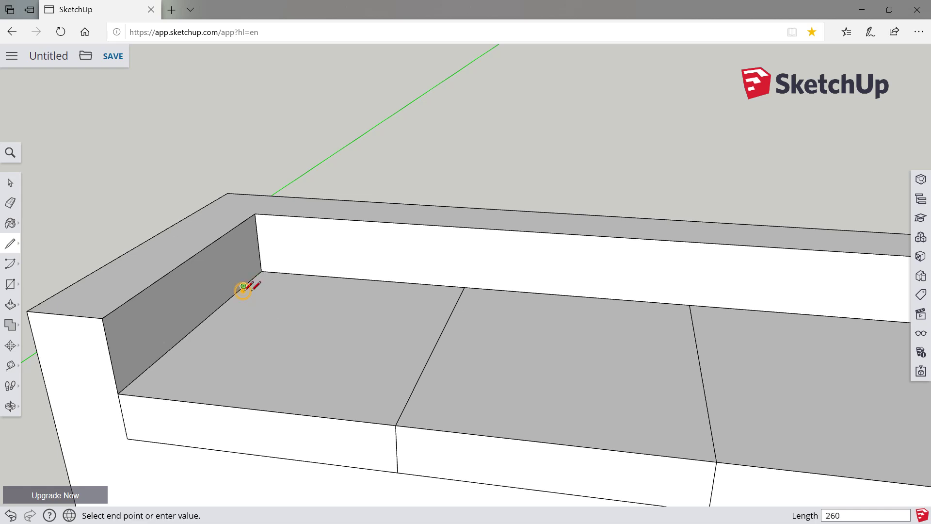
click(456, 304)
click(464, 287)
click(261, 273)
click(243, 285)
key(Escape)
scroll(258, 294, down, 5)
scroll(250, 295, down, 3)
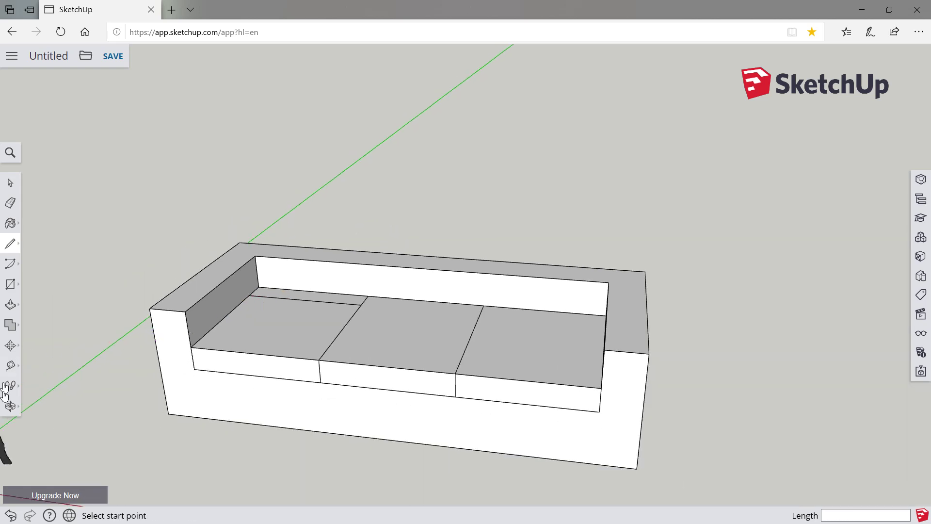
Step: Raise the left cushion's back strip to 973 mm as an upright back cushion
click(10, 406)
mouse_move(328, 322)
mouse_down()
mouse_move(313, 433)
mouse_move(310, 395)
mouse_move(233, 364)
mouse_up()
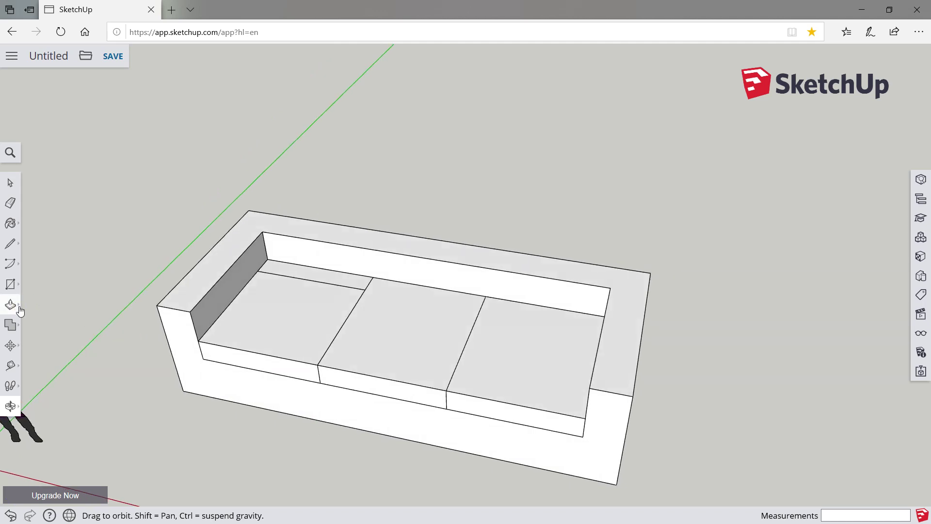
click(20, 310)
click(295, 275)
click(312, 214)
click(301, 266)
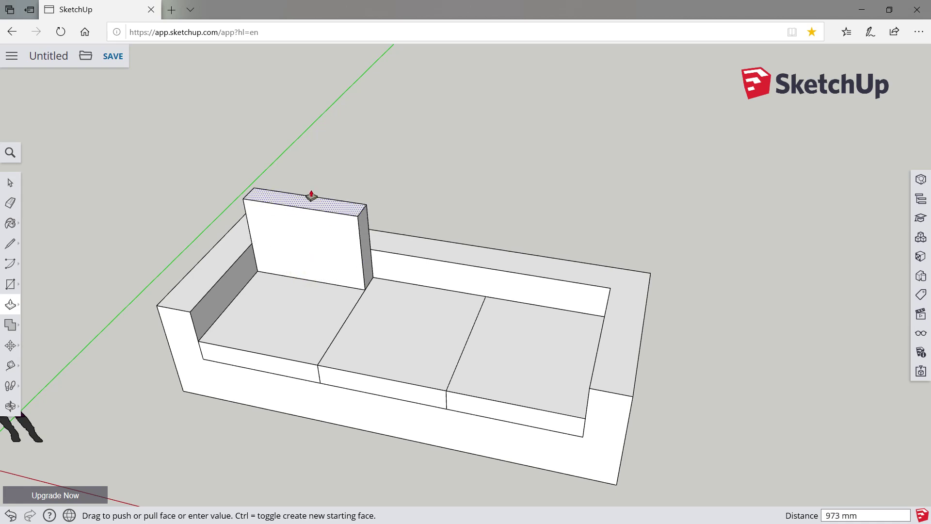
click(312, 195)
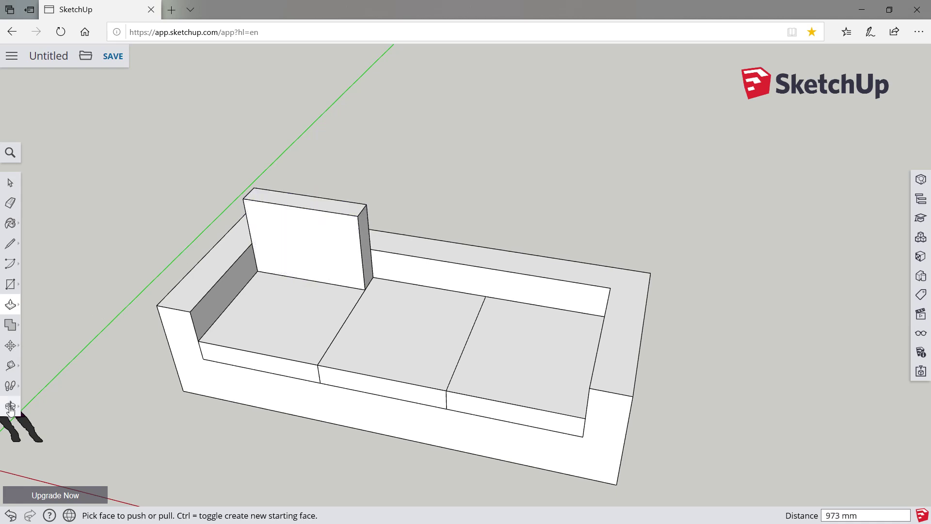
Step: Push the left seat cushion down slightly and orbit to a lower front view
click(264, 271)
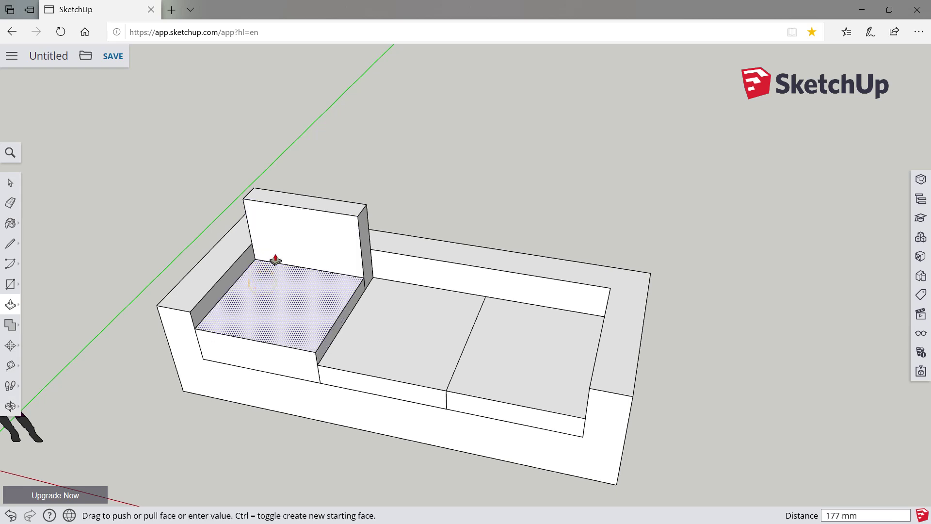
click(276, 262)
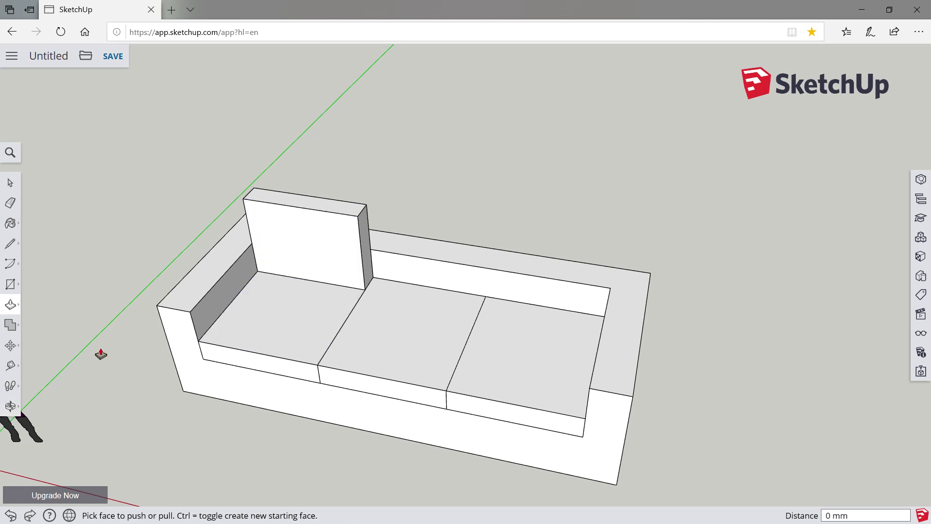
click(11, 406)
mouse_move(239, 343)
mouse_down()
mouse_move(280, 271)
mouse_move(286, 277)
mouse_move(276, 291)
mouse_move(229, 288)
mouse_up()
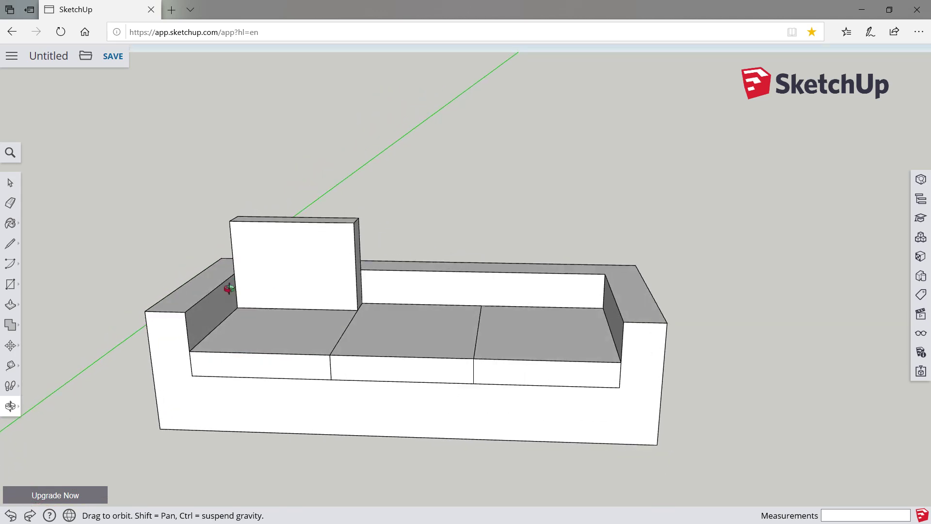
Step: Select the back cushion and paste a copy beside it along the backrest
key(p)
key(space)
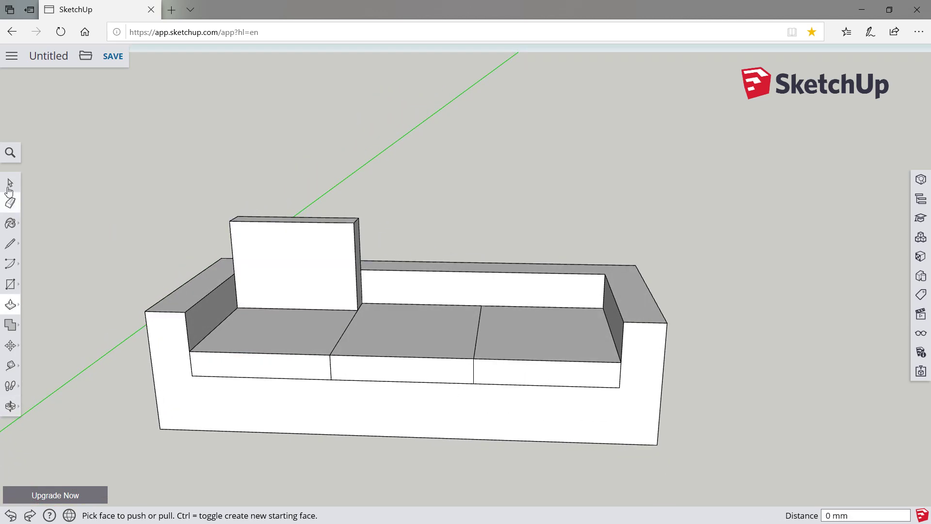
drag(177, 182, 352, 303)
drag(378, 320, 378, 320)
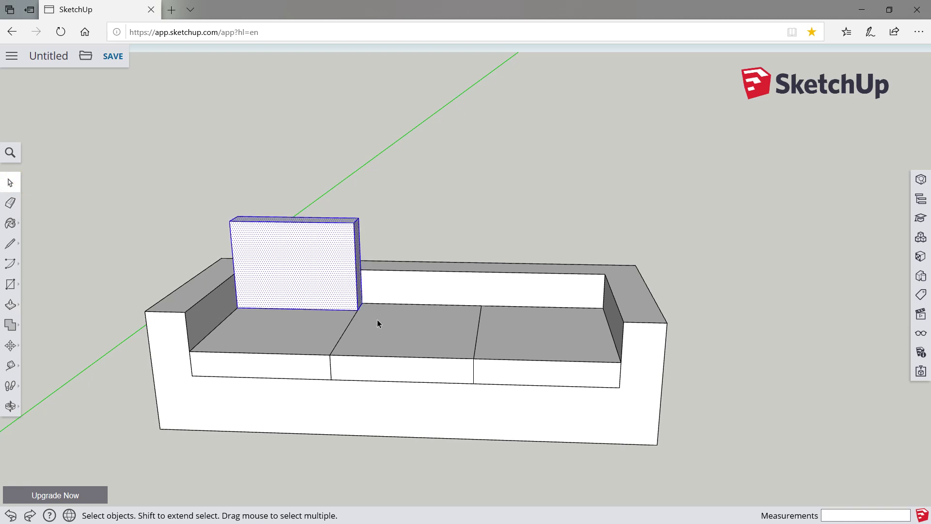
key(ctrl+v)
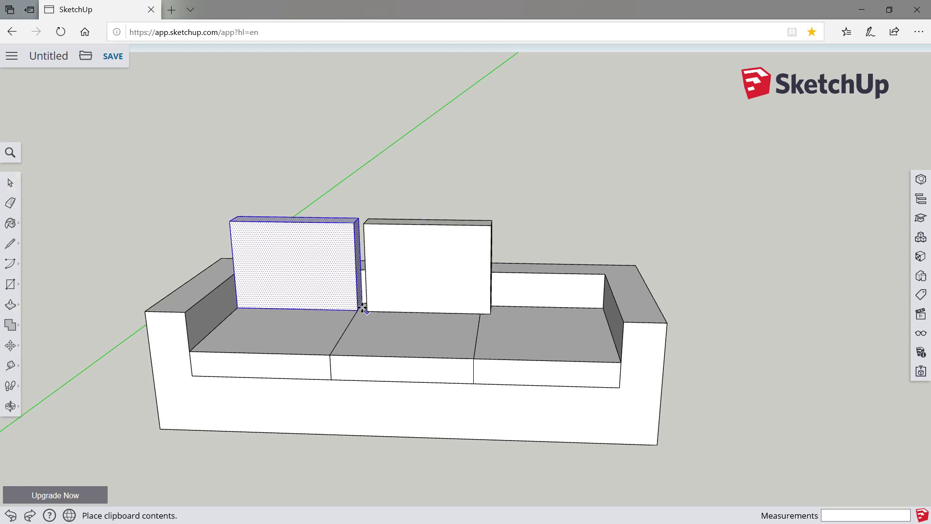
click(482, 312)
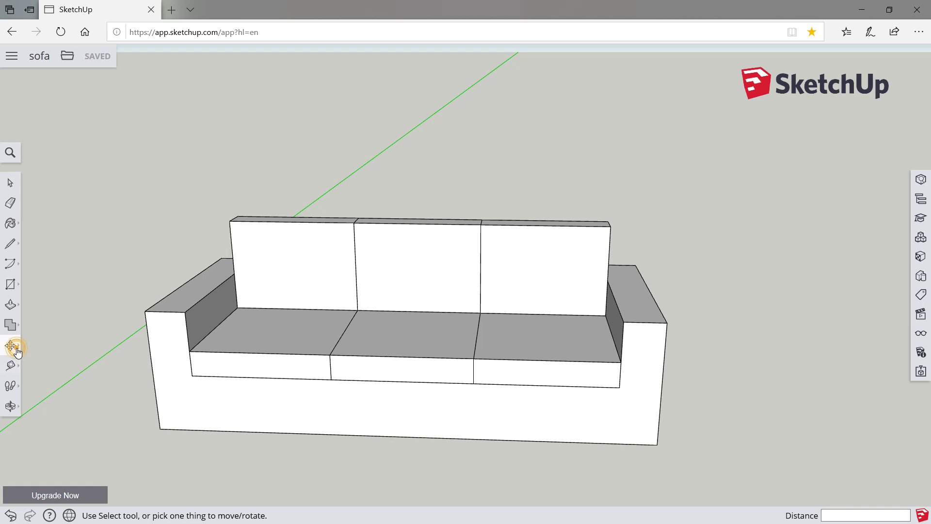
click(17, 351)
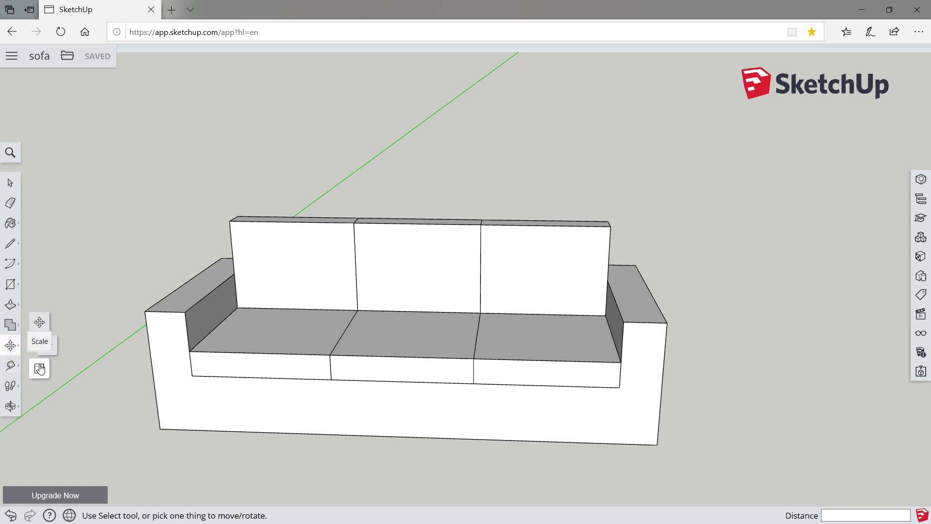
Step: Offset the front faces of the left, middle and right back cushions inward about 72 mm
click(14, 308)
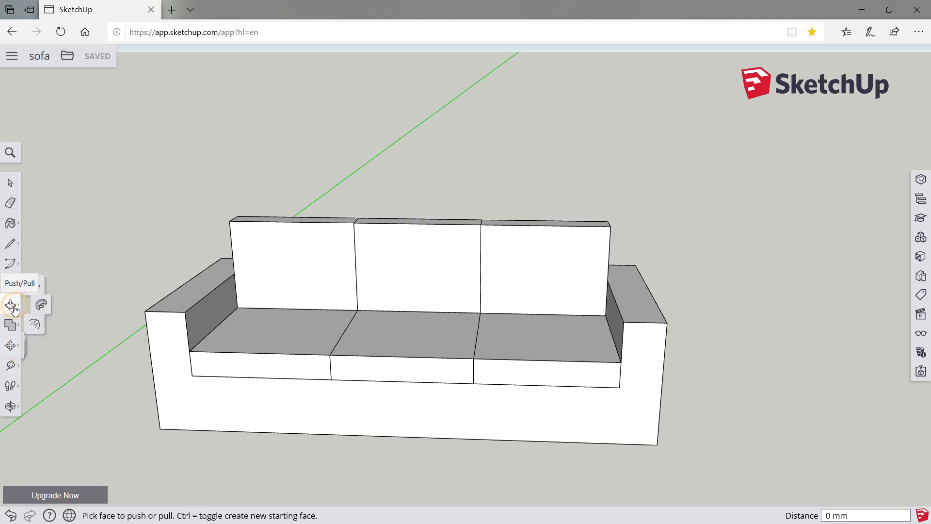
click(34, 324)
click(304, 281)
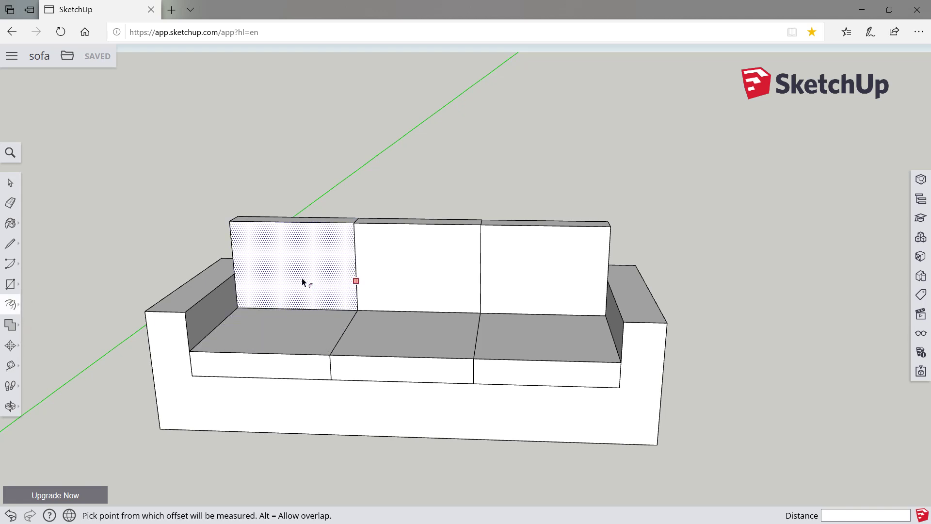
click(303, 309)
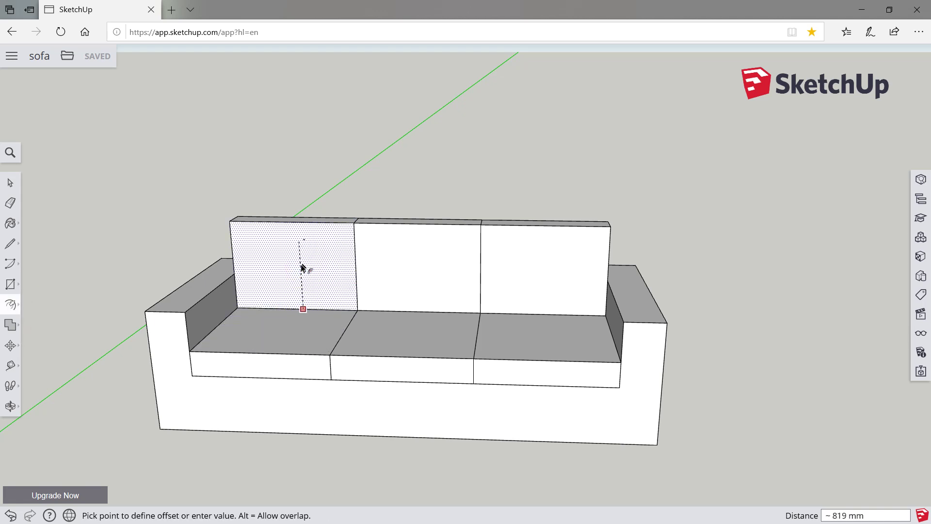
click(344, 304)
double_click(385, 272)
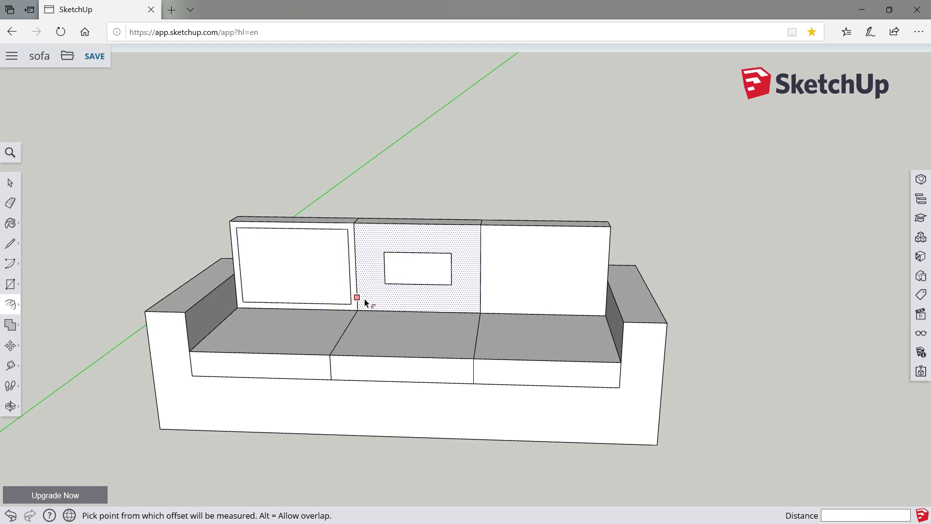
key(ctrl+z)
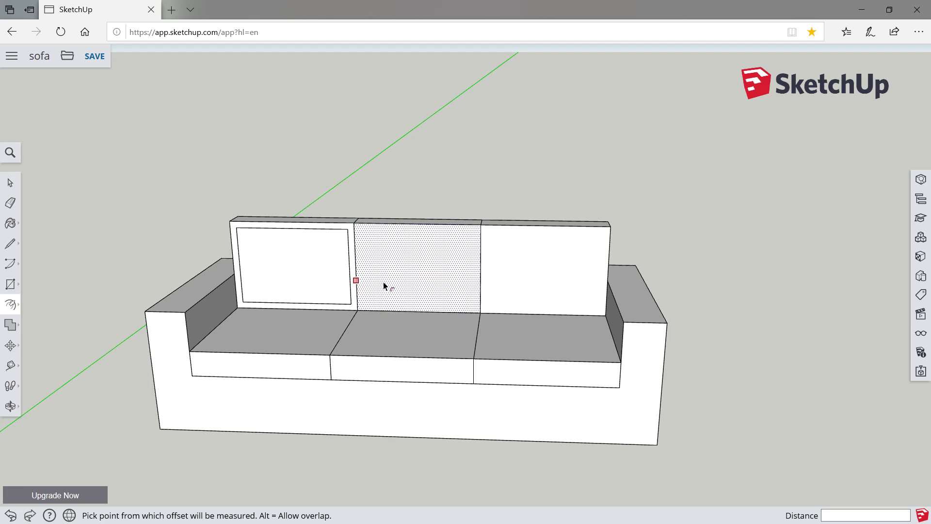
click(382, 286)
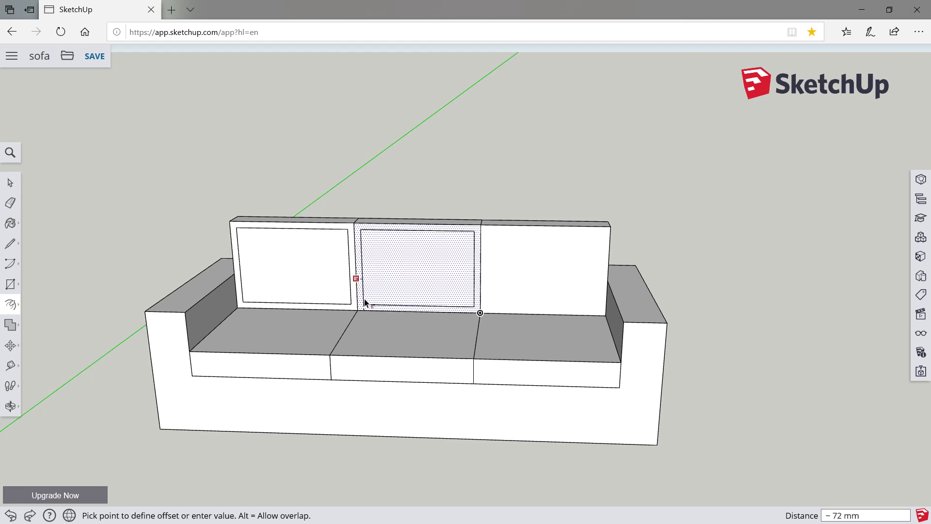
click(365, 303)
click(541, 271)
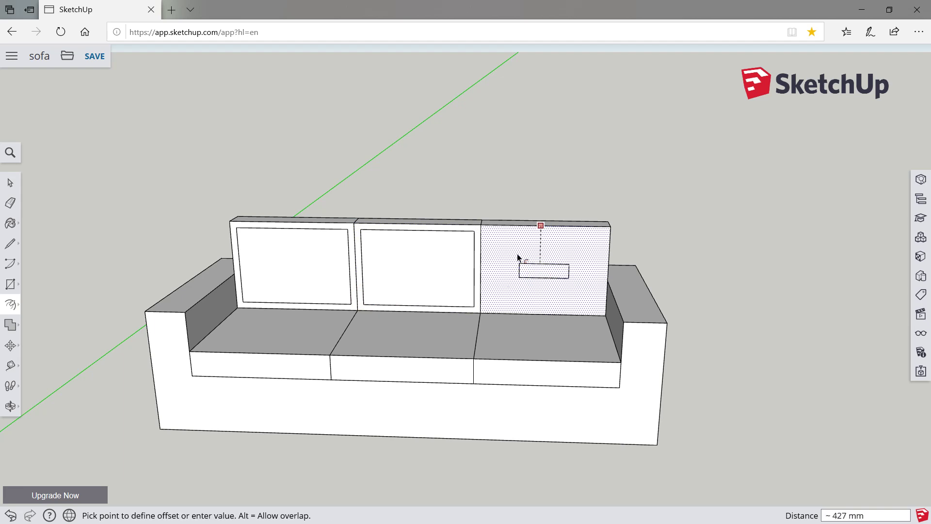
click(500, 236)
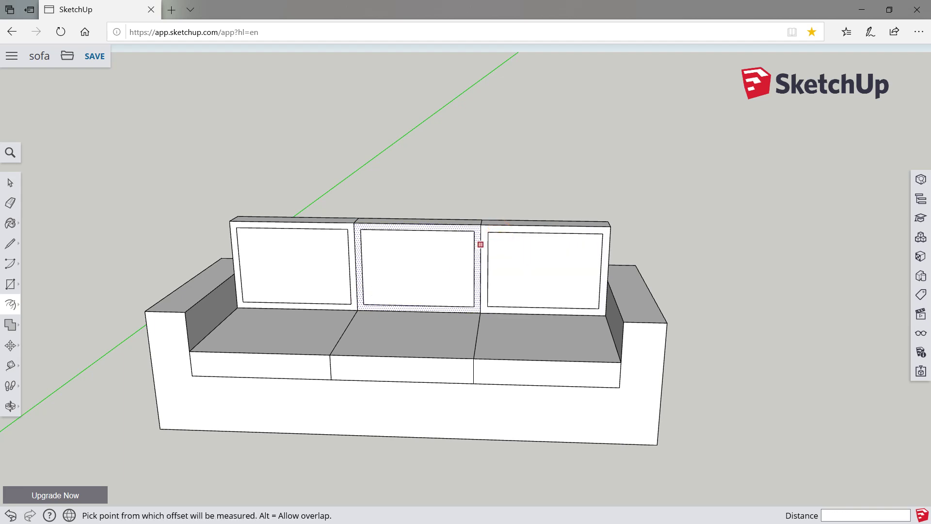
click(285, 330)
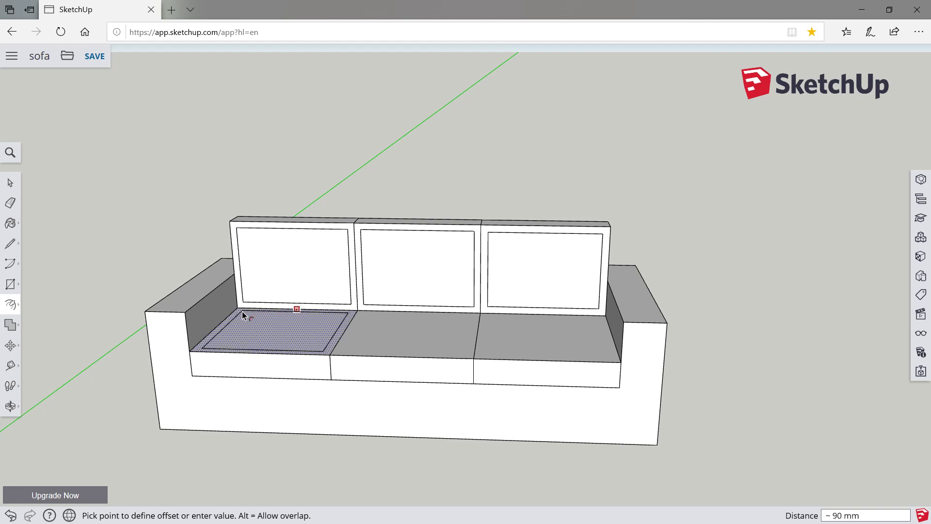
Step: Inset border outlines on the left, middle and right seat cushion tops
click(244, 315)
click(371, 332)
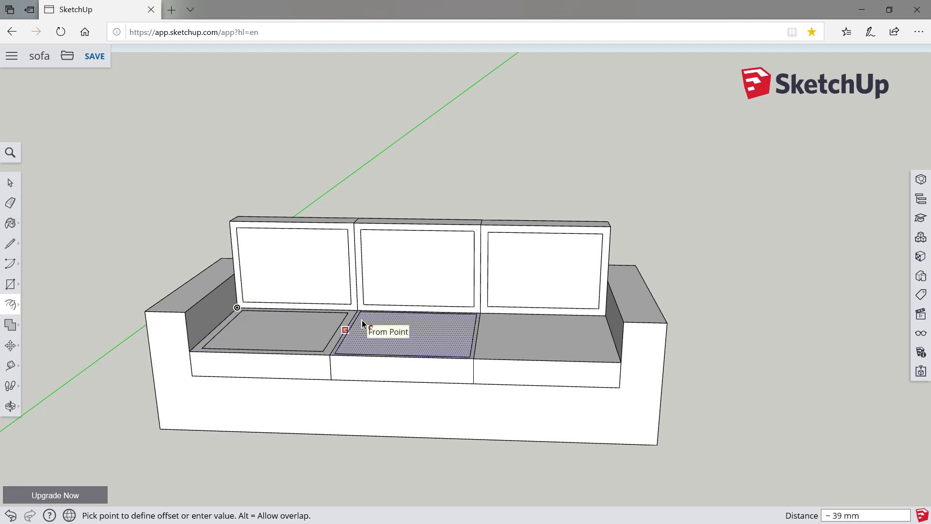
click(366, 324)
click(488, 329)
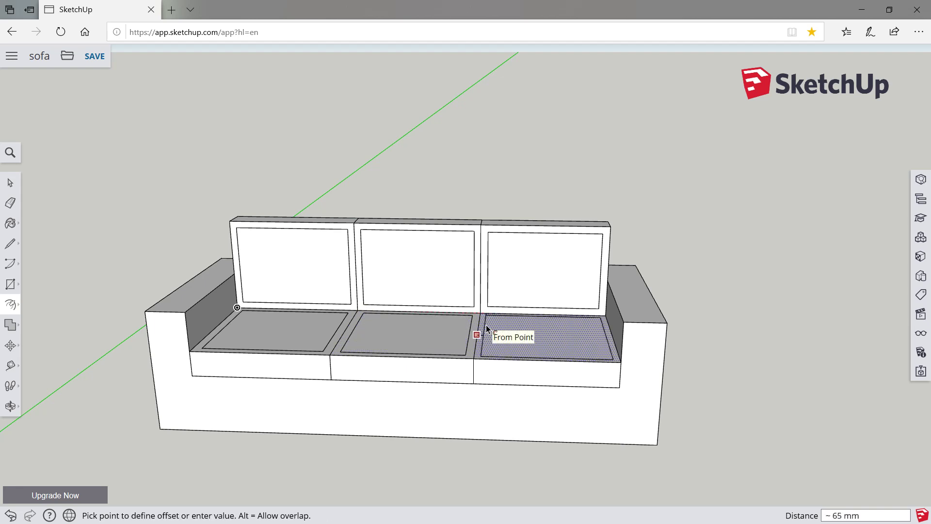
click(482, 327)
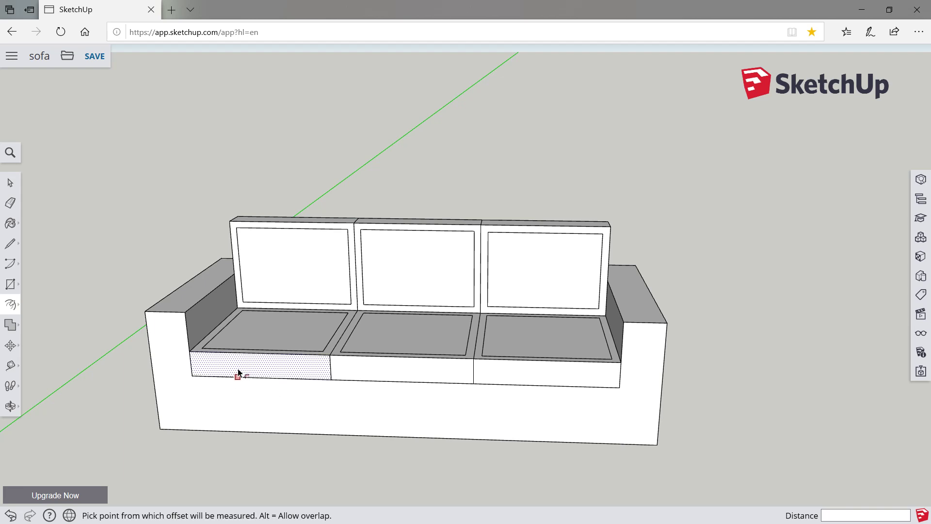
Step: Inset border outlines on the left, middle and right front seat panels
click(235, 368)
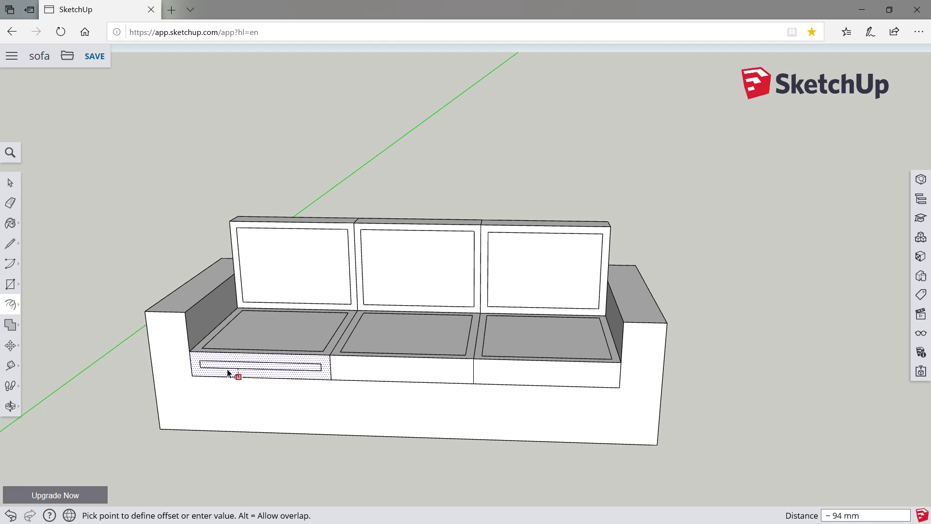
click(202, 369)
click(373, 370)
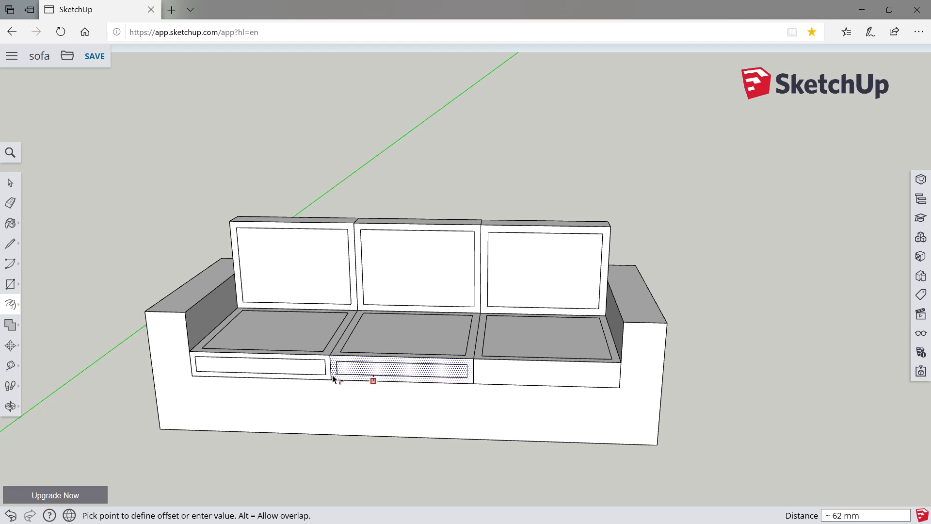
click(332, 374)
click(503, 359)
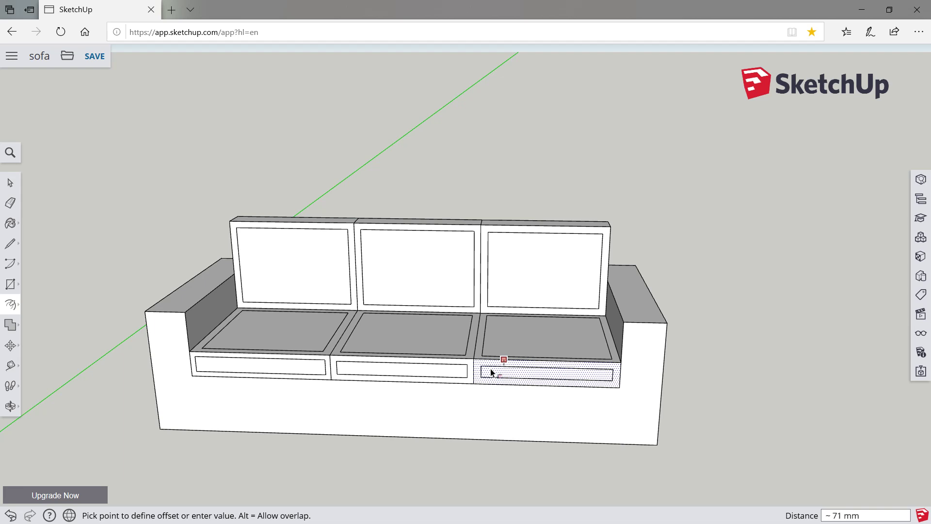
click(488, 367)
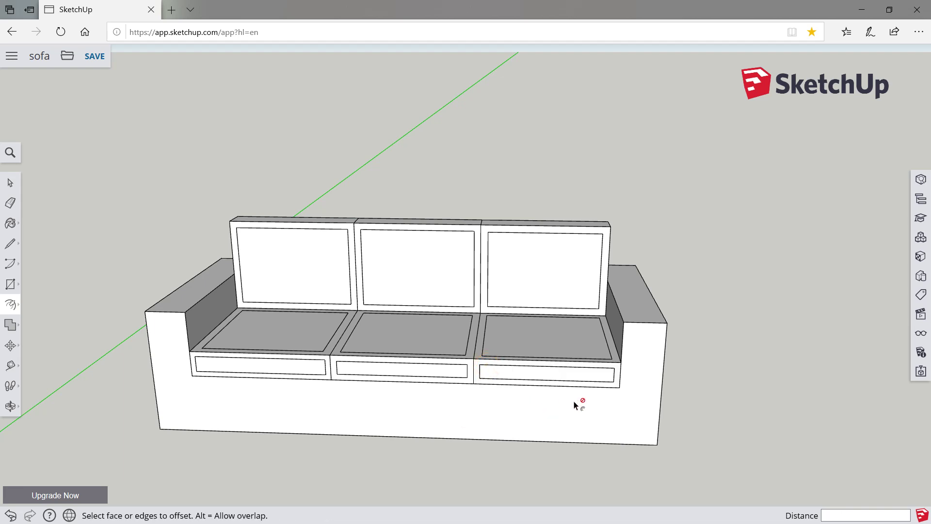
Step: Cancel the stray inset and explode the whole sofa into loose geometry
click(596, 303)
key(Escape)
click(6, 181)
drag(125, 152, 719, 506)
right_click(612, 433)
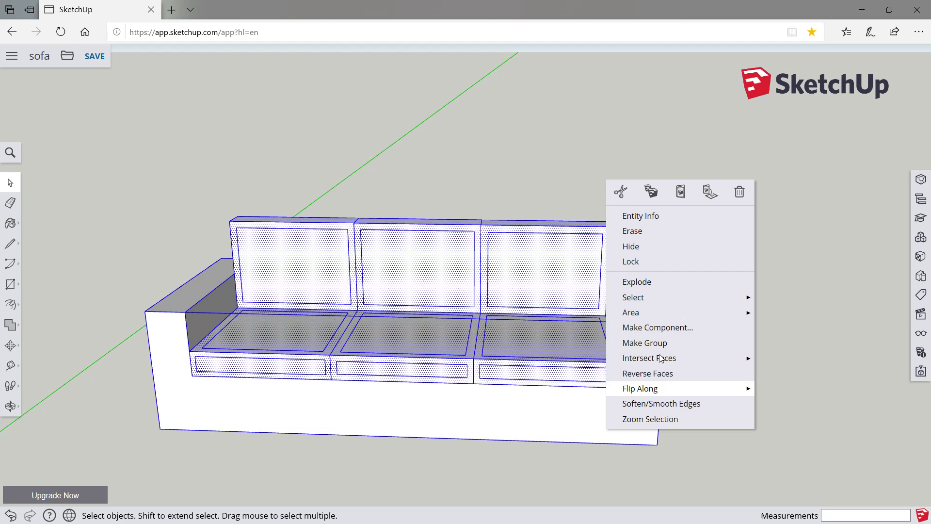
click(665, 281)
click(724, 338)
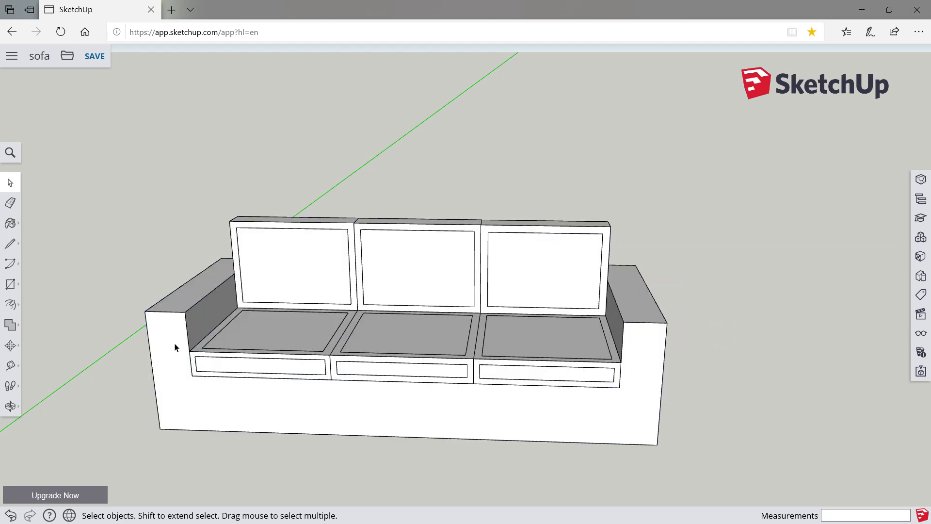
Step: Inset a border outline on the sofa base's front face
click(10, 304)
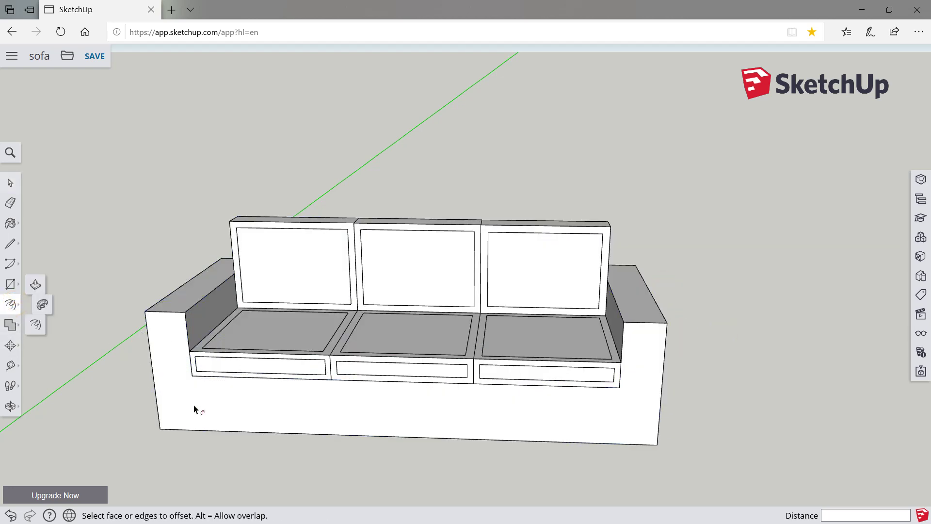
click(193, 405)
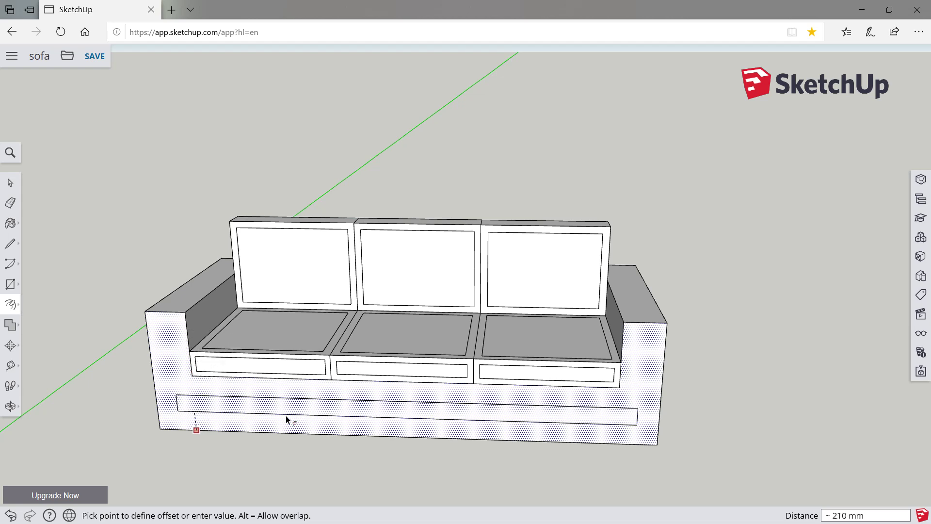
click(314, 429)
scroll(182, 273, up, 2)
scroll(184, 287, up, 2)
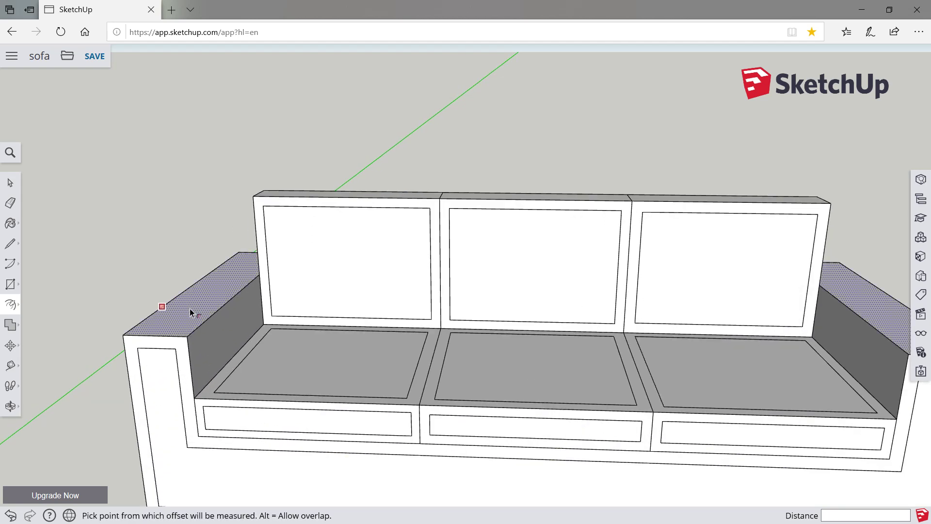
scroll(194, 320, down, 1)
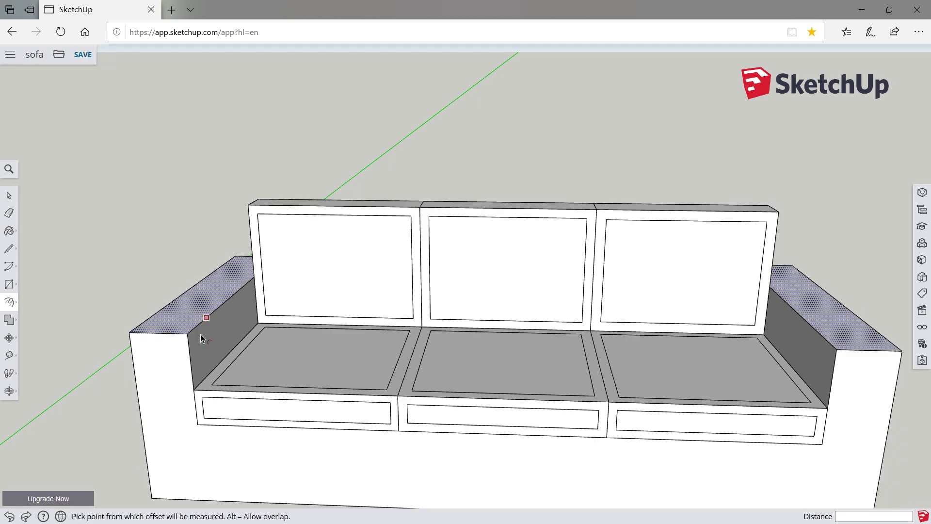
scroll(204, 335, down, 3)
click(237, 420)
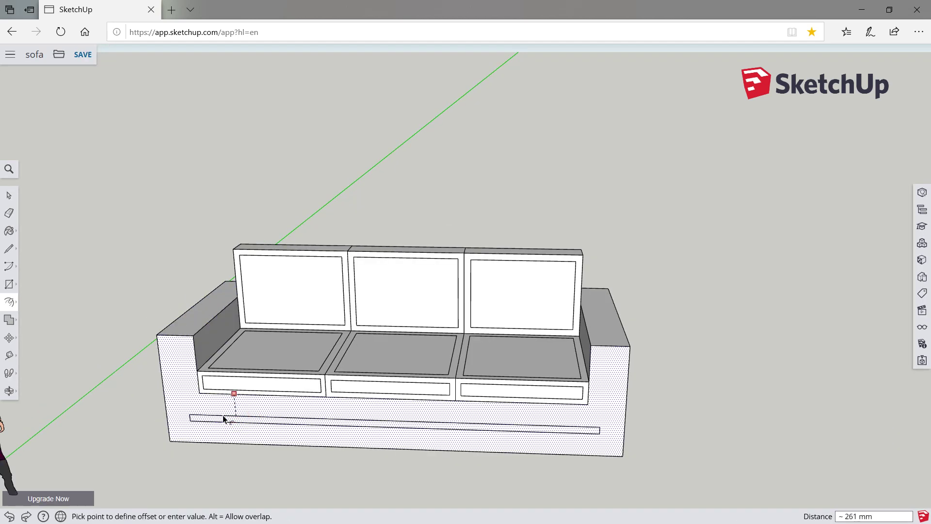
click(197, 404)
Step: Inset a border outline on the left arm's top face
scroll(181, 287, up, 2)
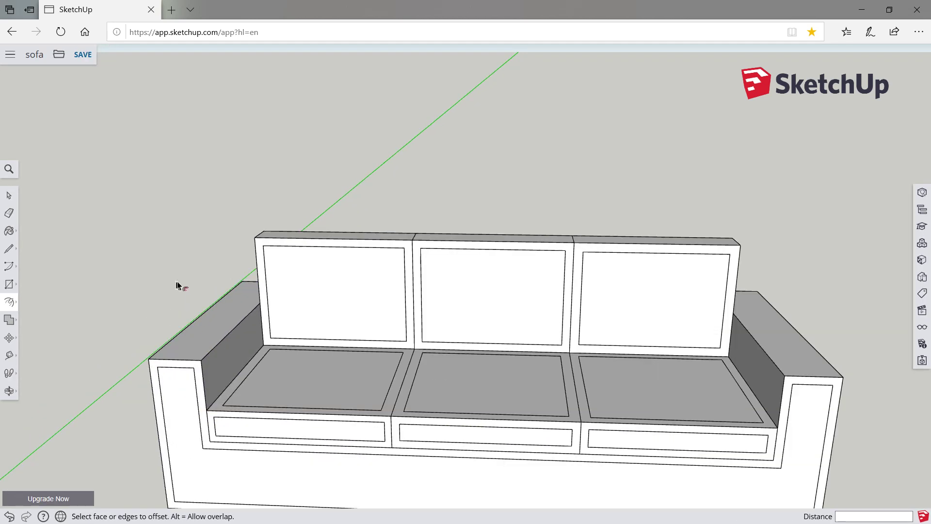
scroll(185, 291, up, 2)
click(218, 359)
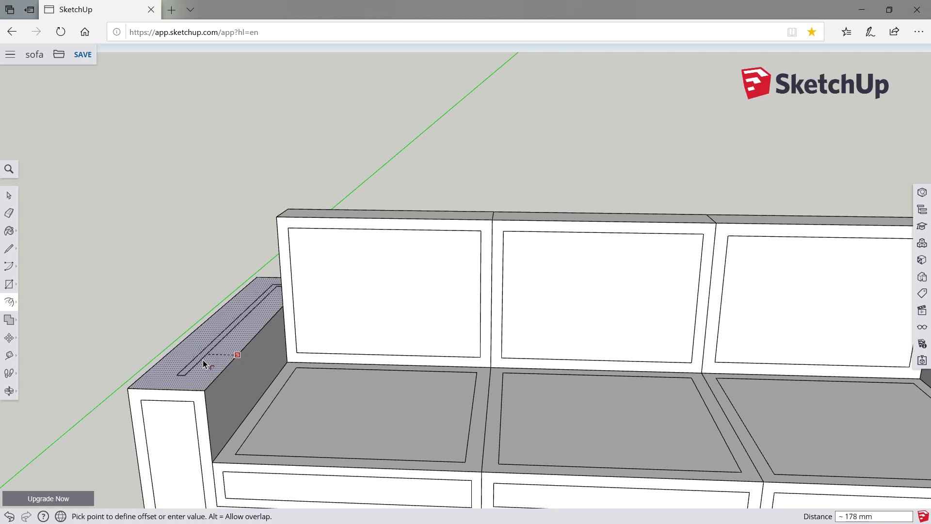
click(207, 381)
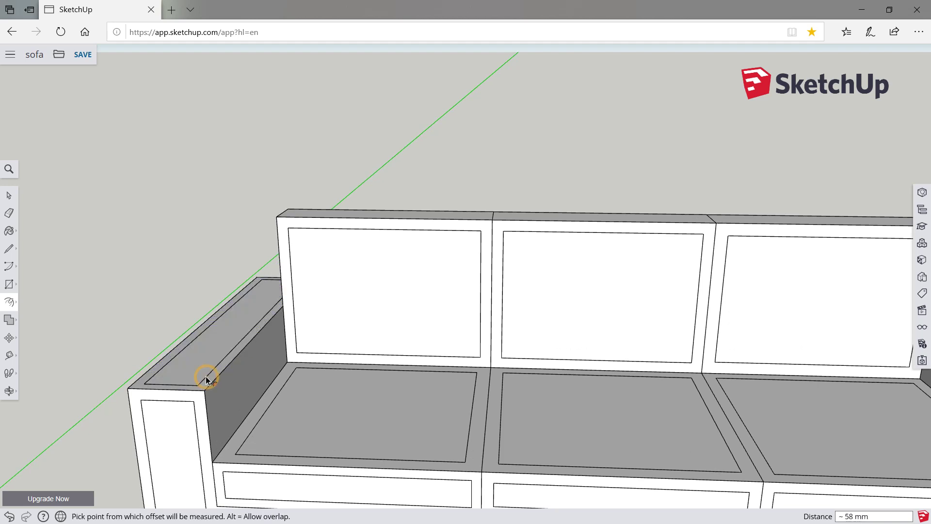
scroll(208, 381, down, 3)
scroll(208, 380, down, 2)
scroll(596, 337, up, 2)
scroll(595, 338, down, 2)
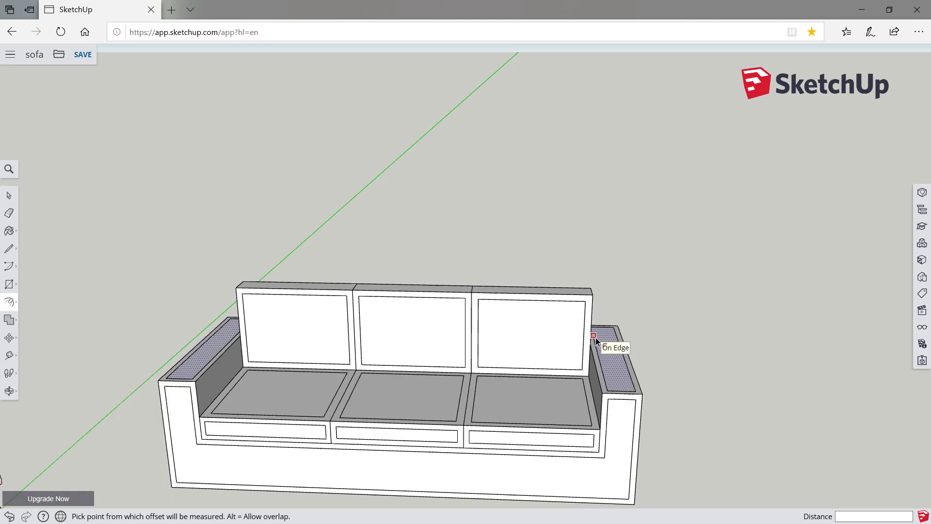
scroll(596, 337, down, 3)
Step: From a low front view, inset the left arm's outer side face
click(11, 391)
mouse_move(264, 361)
mouse_down()
mouse_move(494, 264)
mouse_move(555, 270)
mouse_up()
scroll(255, 391, up, 3)
scroll(253, 388, down, 3)
scroll(253, 388, down, 1)
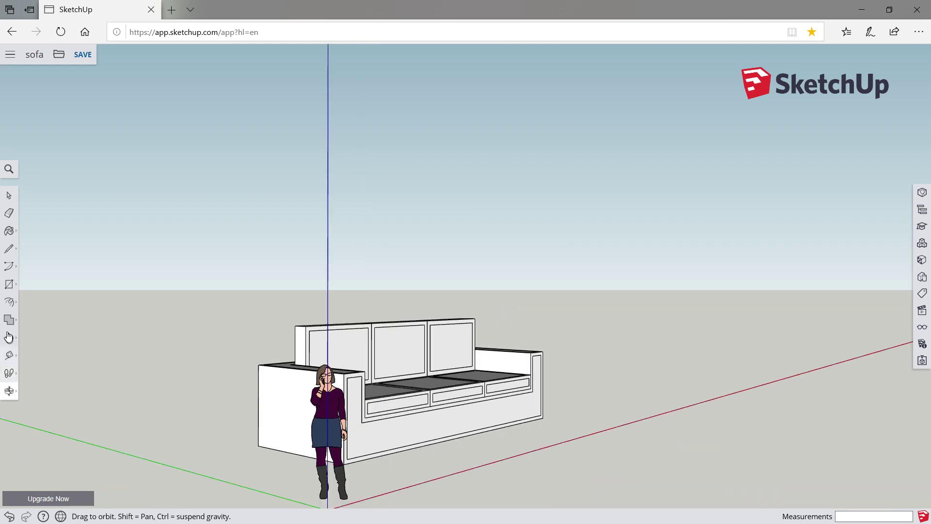
click(10, 302)
click(287, 367)
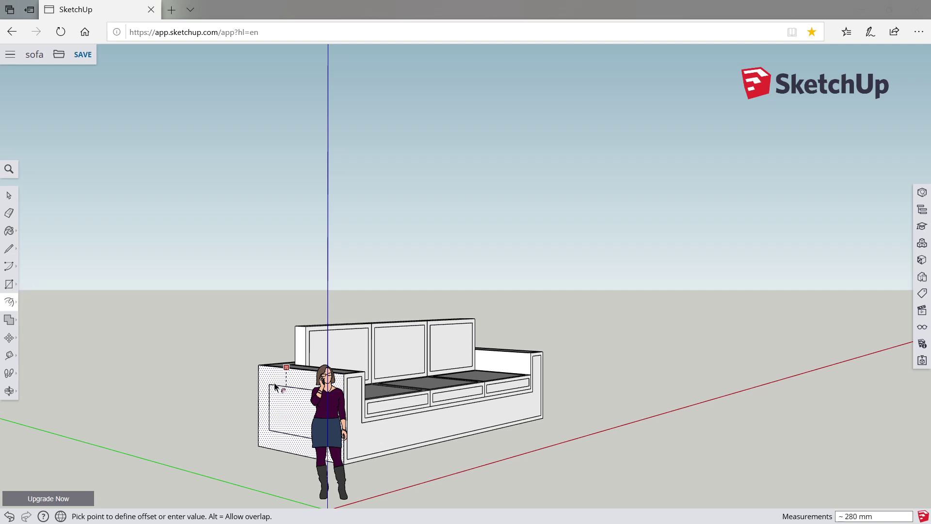
click(272, 374)
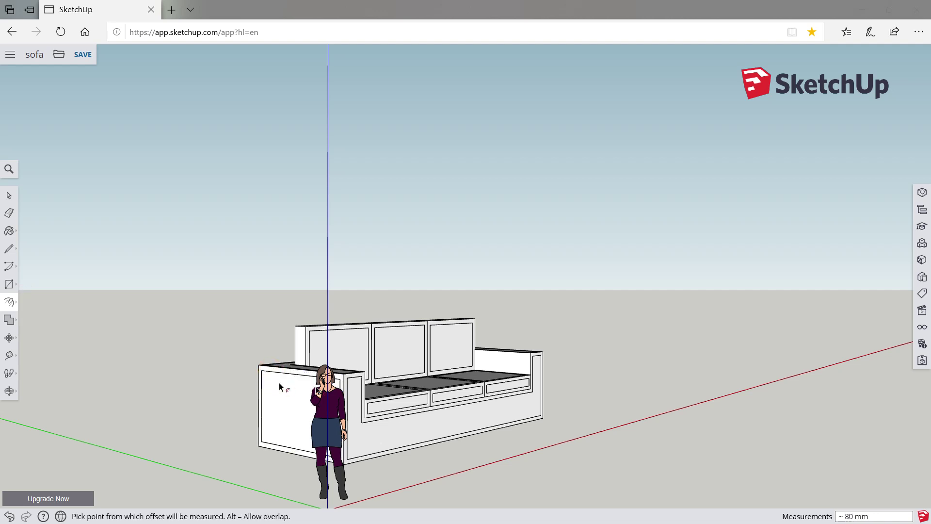
Step: Orbit to the right side and inset the right arm's outer side face
click(9, 390)
mouse_move(425, 413)
mouse_down()
mouse_move(502, 409)
mouse_move(385, 422)
mouse_move(514, 408)
mouse_move(437, 412)
mouse_move(657, 450)
mouse_up()
scroll(657, 451, up, 3)
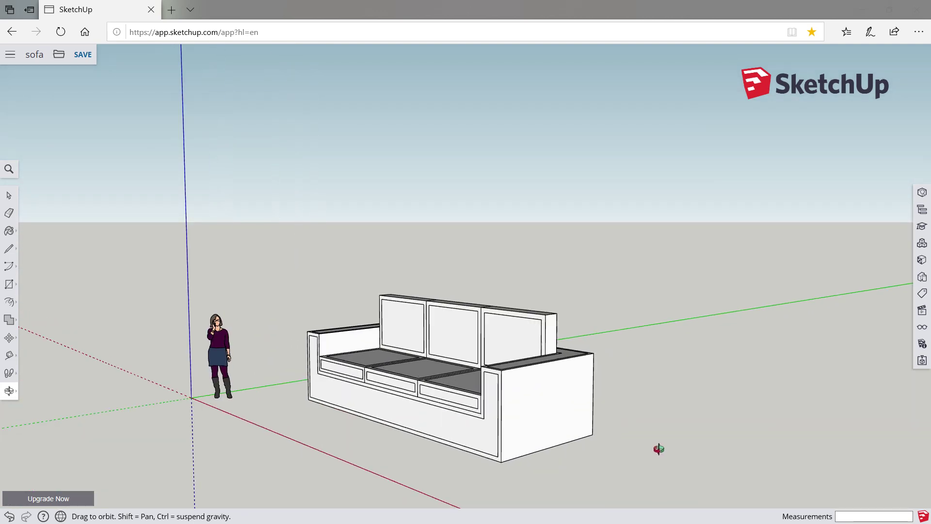
scroll(631, 442, up, 3)
click(15, 307)
click(467, 400)
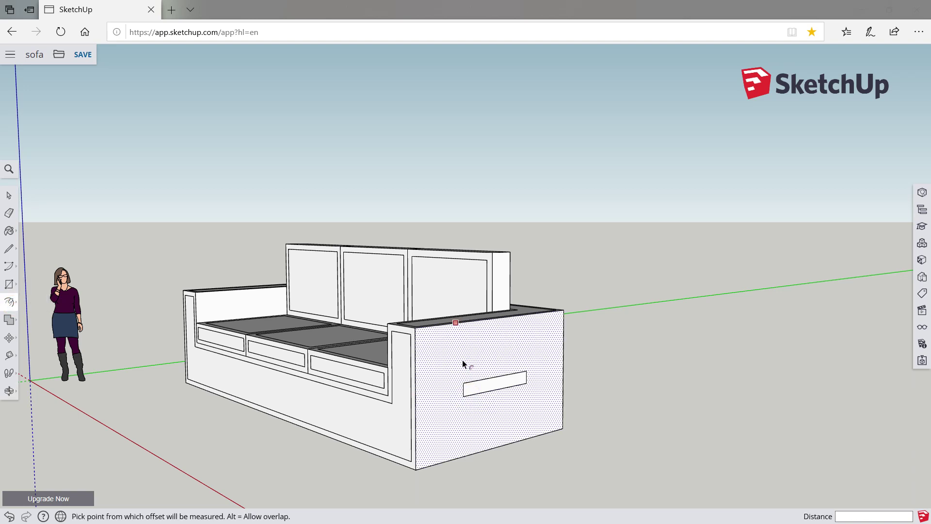
click(460, 374)
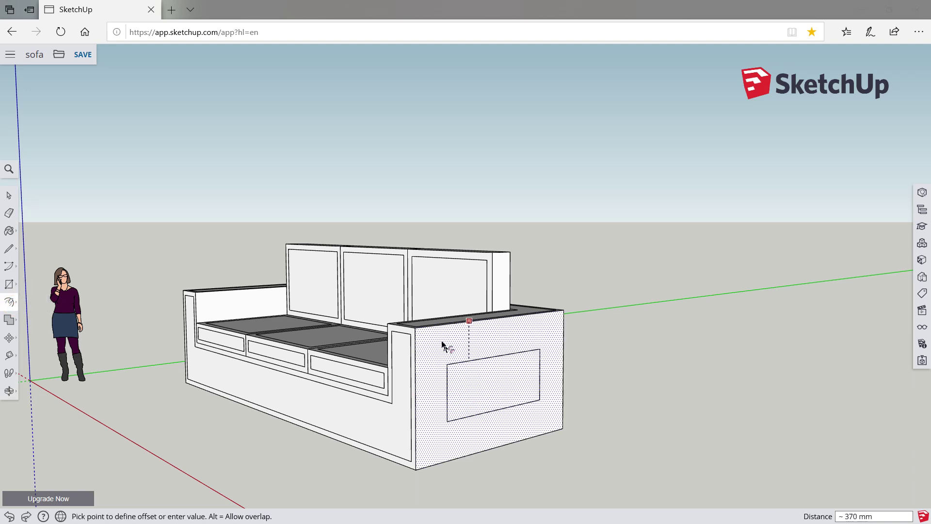
click(433, 334)
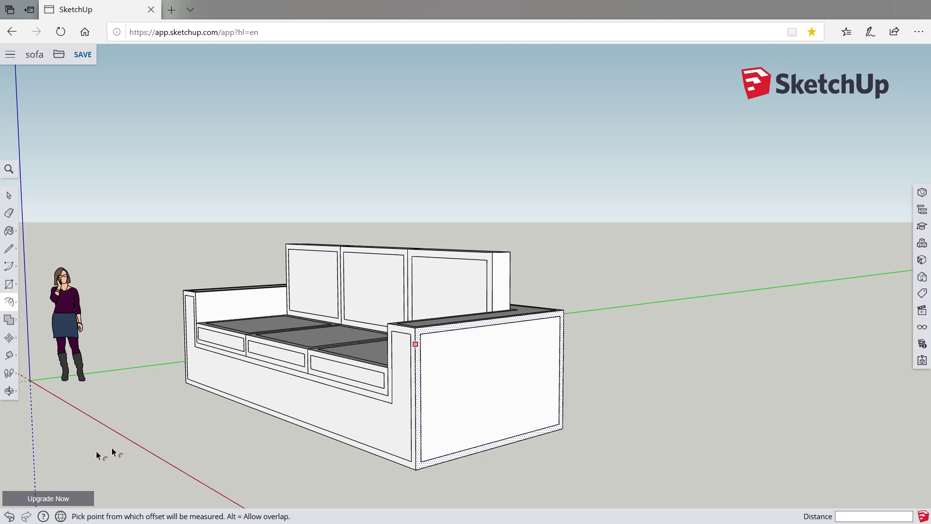
Step: Inset the sofa's back face from behind, then orbit back to the front
click(9, 390)
mouse_move(495, 378)
mouse_down()
mouse_move(275, 385)
mouse_move(129, 374)
mouse_move(362, 406)
mouse_move(200, 424)
mouse_move(121, 413)
mouse_up()
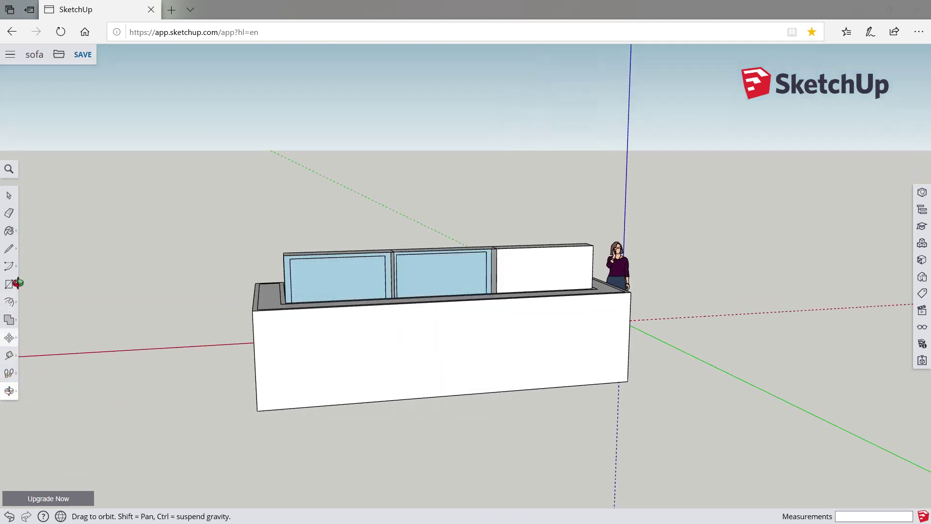
click(9, 302)
click(354, 403)
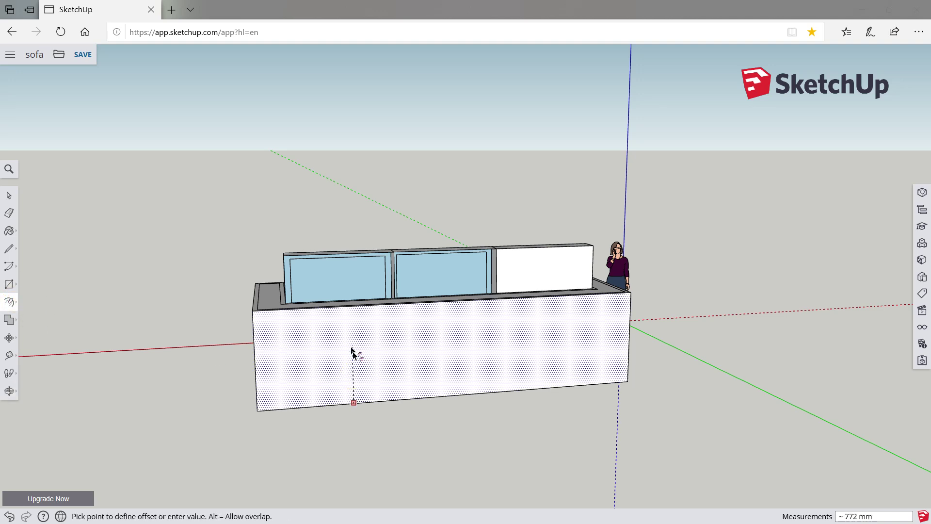
click(382, 397)
click(10, 391)
mouse_move(312, 386)
mouse_down()
mouse_move(620, 405)
mouse_move(315, 461)
mouse_move(264, 455)
mouse_move(686, 422)
mouse_move(767, 439)
mouse_up()
mouse_move(557, 438)
mouse_down()
mouse_move(618, 436)
mouse_move(687, 463)
mouse_up()
Step: Inset border outlines on the inner faces of the right and left armrests
key(f)
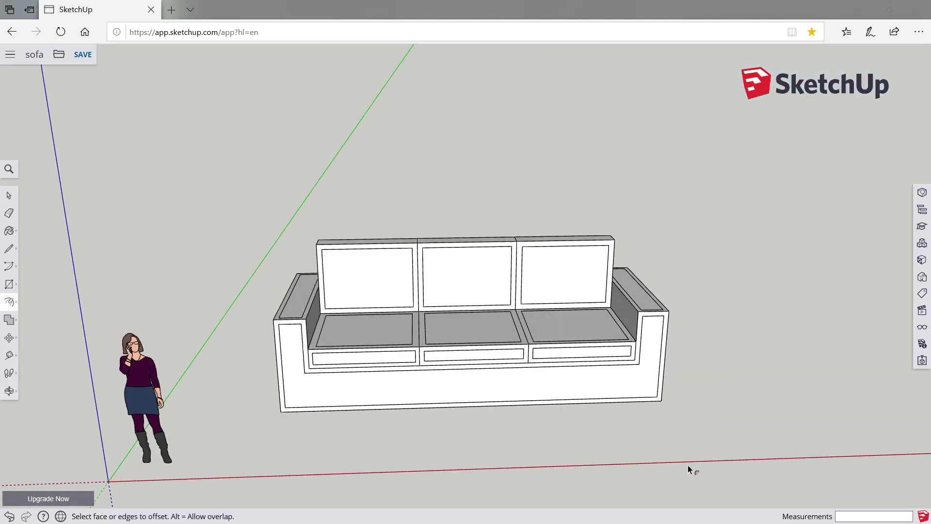
scroll(645, 306, up, 2)
scroll(611, 314, up, 3)
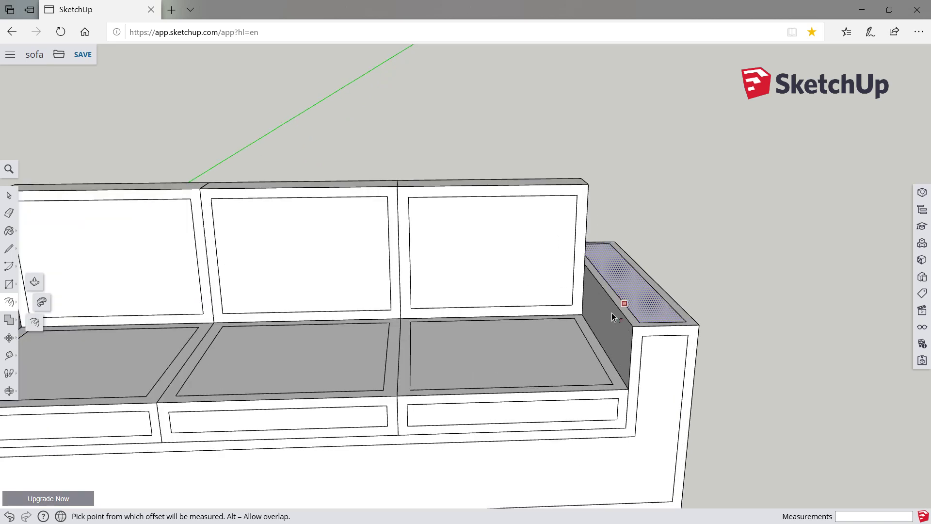
click(611, 316)
click(612, 310)
scroll(612, 310, down, 3)
scroll(187, 312, down, 2)
scroll(203, 310, up, 4)
click(214, 356)
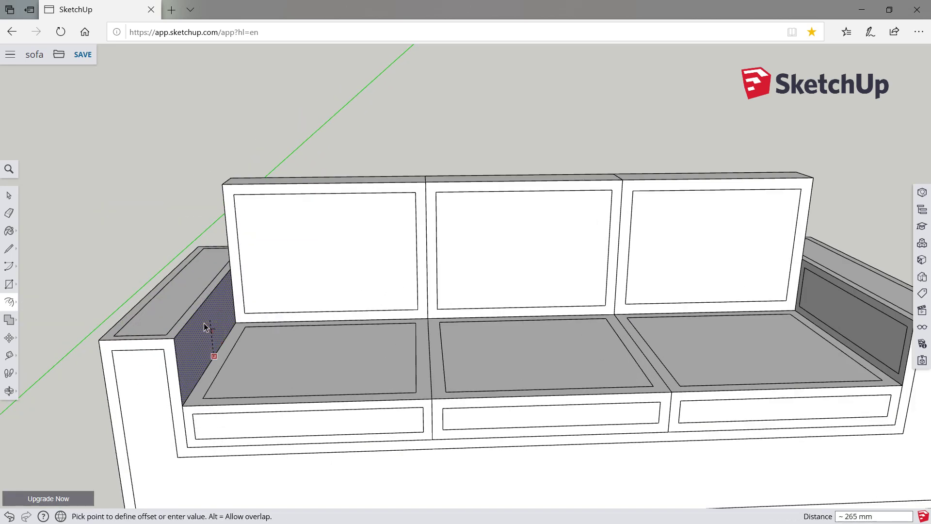
click(193, 381)
scroll(208, 354, down, 2)
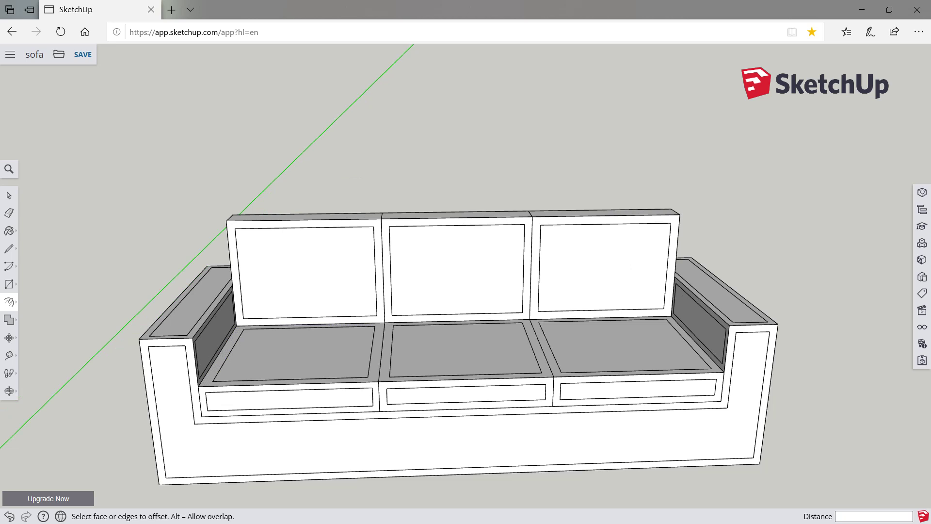
scroll(209, 354, down, 1)
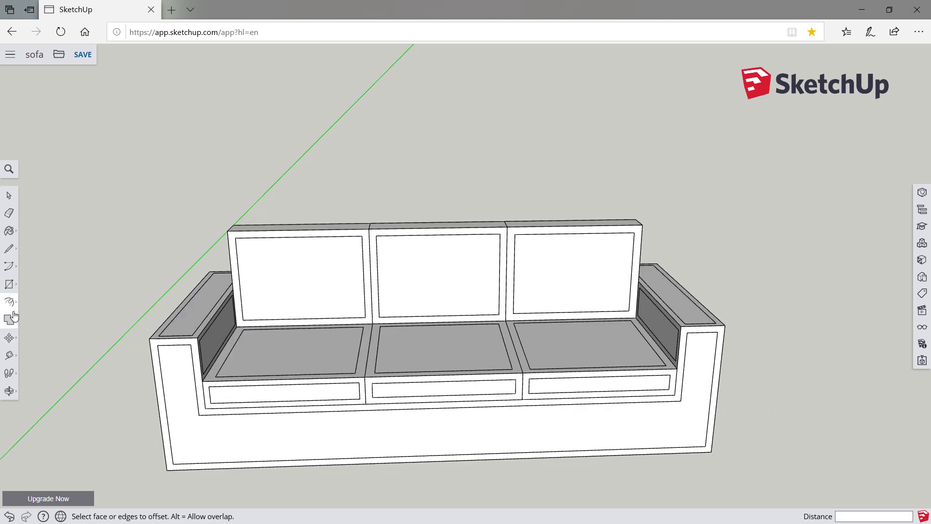
Step: From a higher view, inset the tops of the left, middle and right back cushions
click(9, 390)
mouse_move(285, 329)
mouse_down()
mouse_move(254, 420)
mouse_move(258, 348)
mouse_up()
click(42, 302)
scroll(374, 173, up, 3)
scroll(289, 207, up, 2)
click(219, 248)
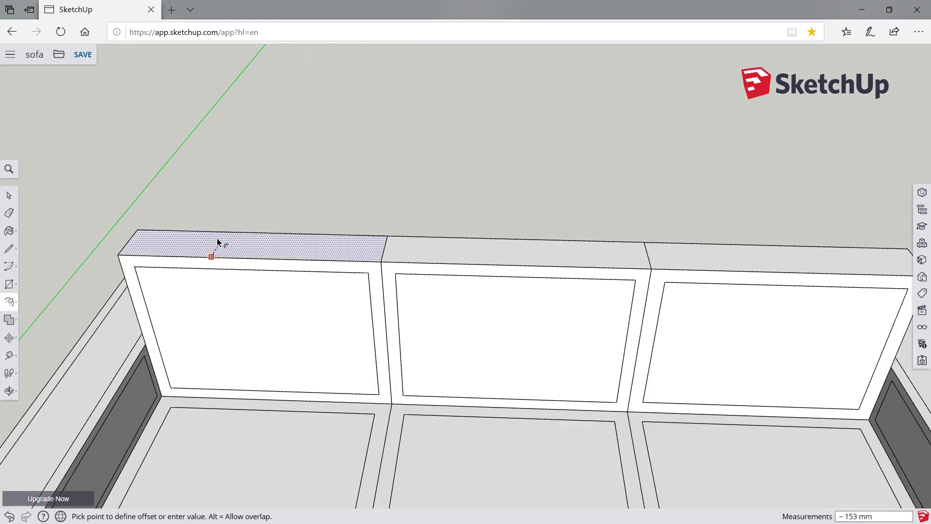
click(241, 254)
click(414, 238)
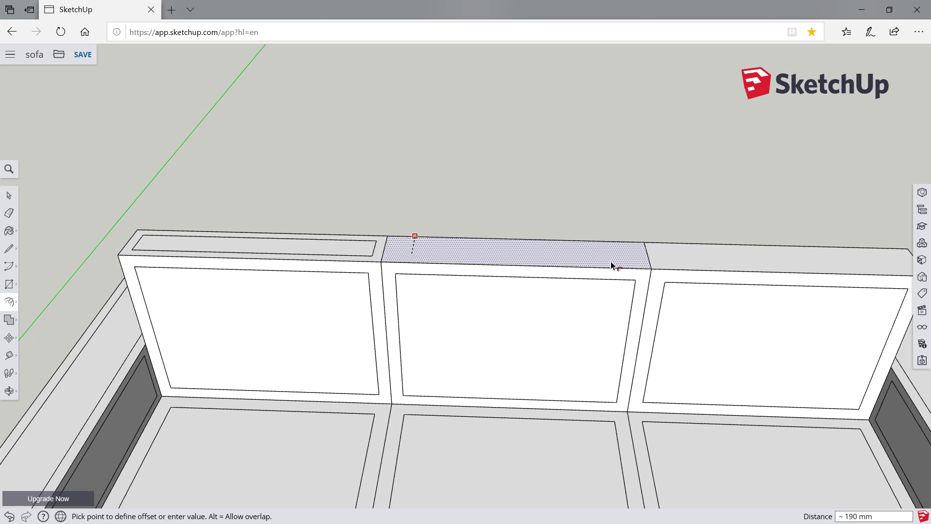
click(620, 247)
click(734, 269)
click(680, 266)
scroll(272, 247, down, 1)
scroll(276, 245, down, 1)
scroll(278, 244, down, 1)
scroll(279, 250, down, 1)
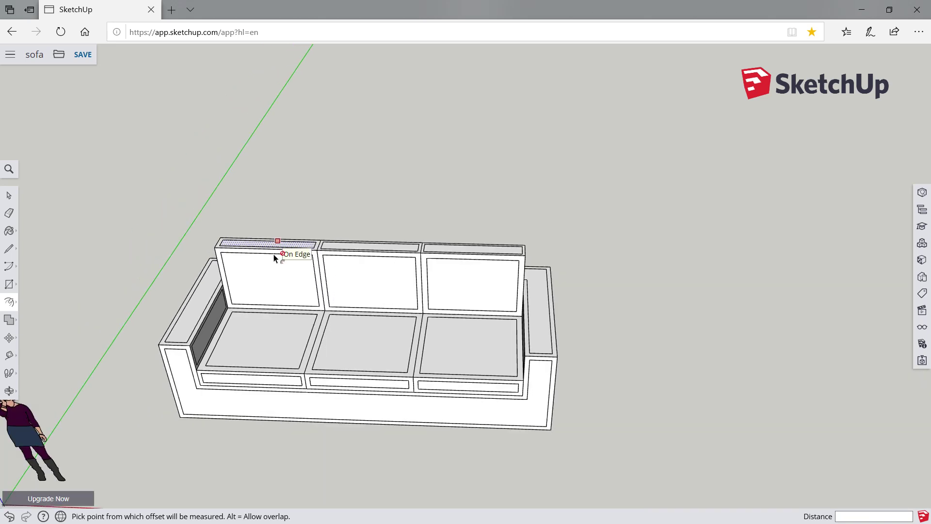
click(247, 265)
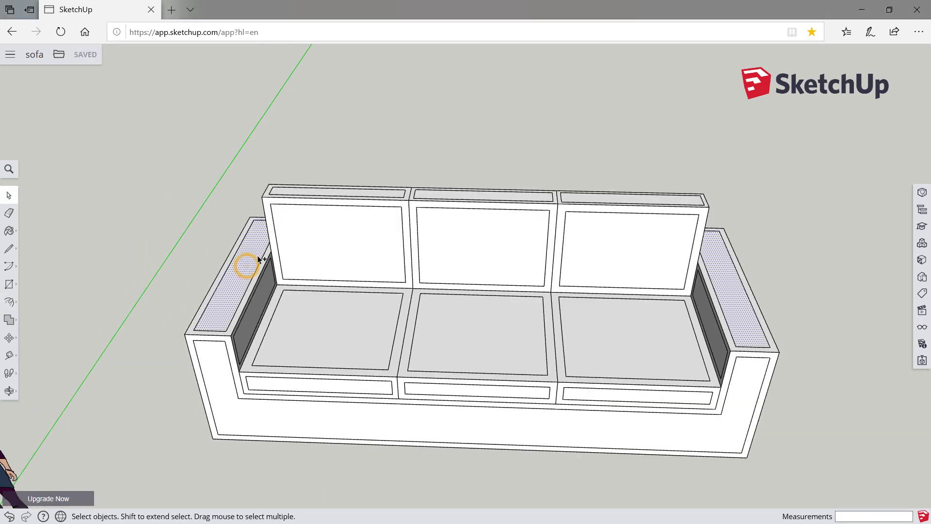
Step: Select the armrest, back cushion and seat cushion inset tops and lift them 50 mm
shift+click(317, 192)
shift+click(424, 193)
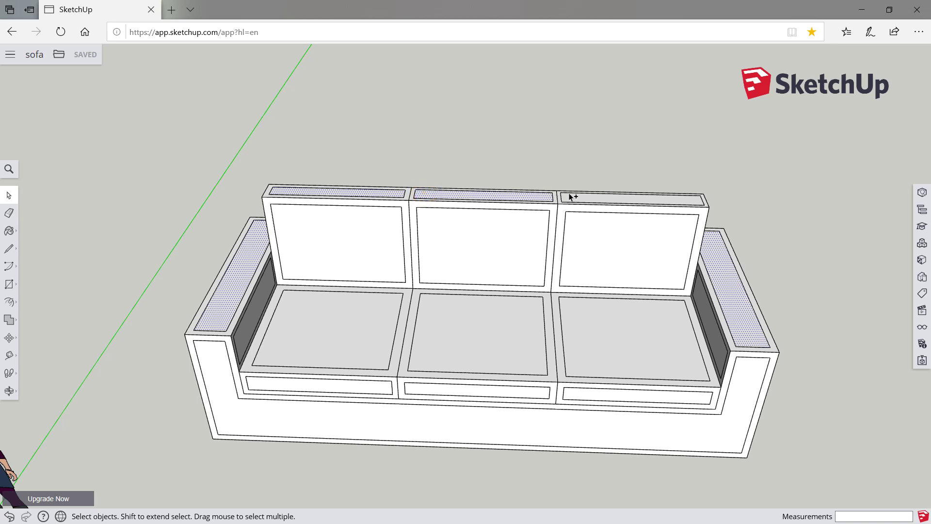
shift+click(470, 319)
shift+click(364, 318)
shift+click(629, 317)
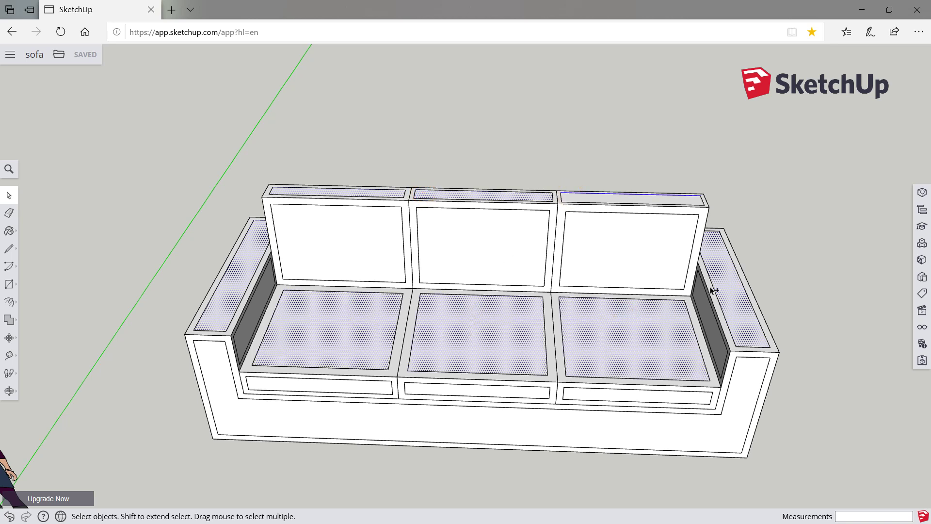
click(7, 342)
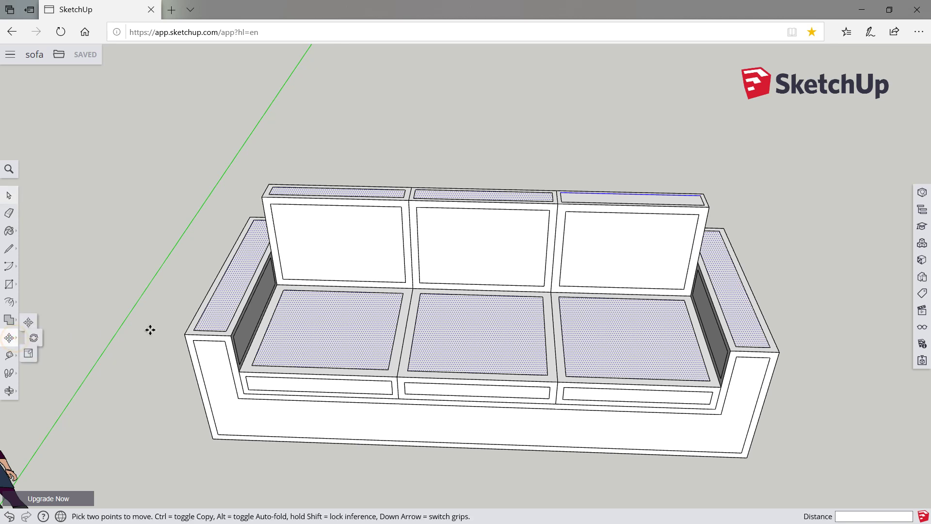
click(229, 313)
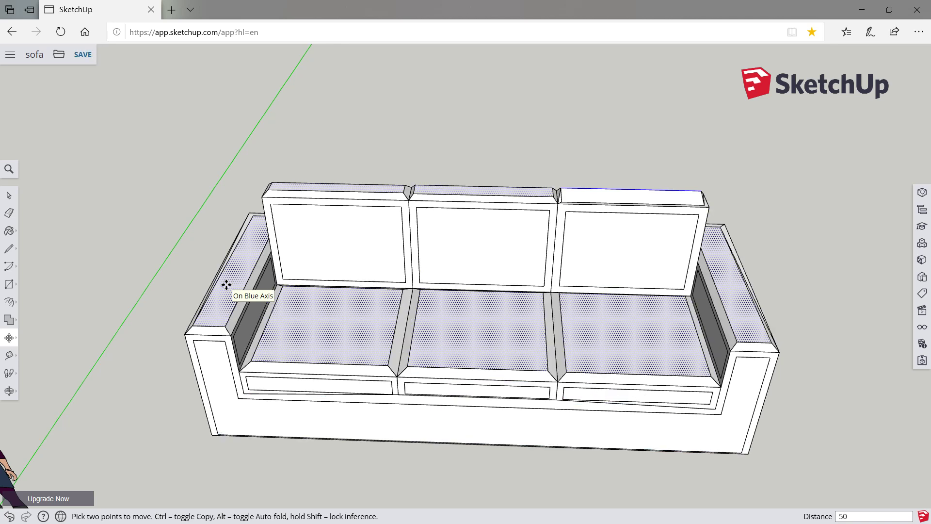
key(Escape)
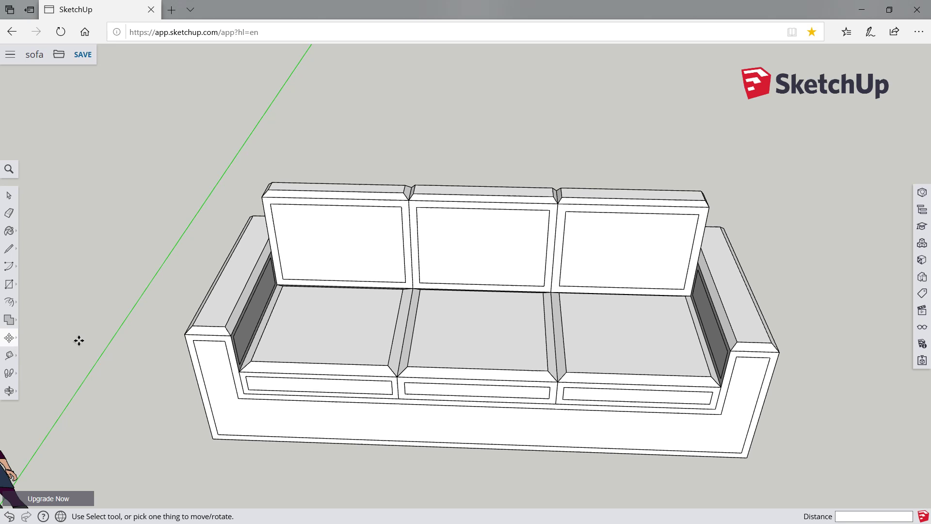
Step: Select the base front, the three seat front panels and the three back cushion fronts
key(space)
click(210, 363)
ctrl+click(264, 386)
ctrl+click(424, 388)
ctrl+click(568, 393)
ctrl+click(478, 242)
ctrl+click(380, 245)
ctrl+click(584, 245)
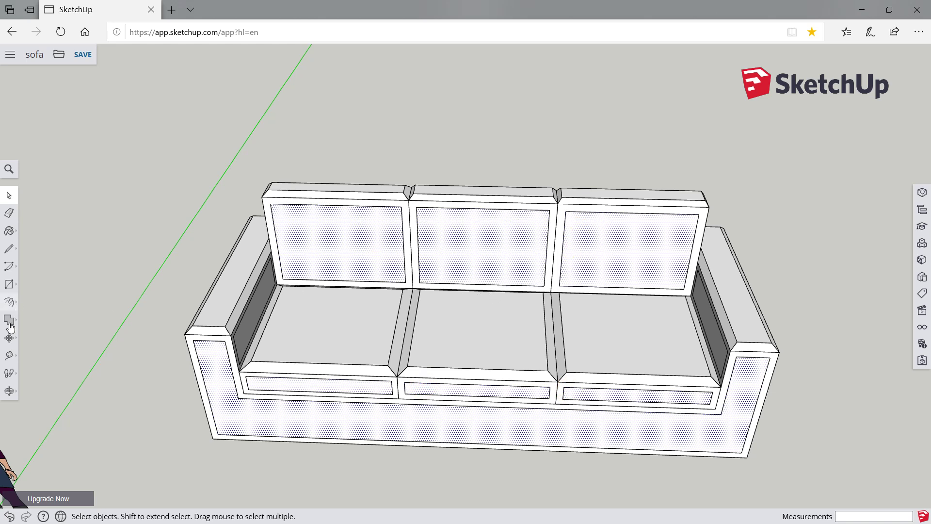
Step: Move the selected front faces 50 mm forward
click(9, 338)
click(218, 404)
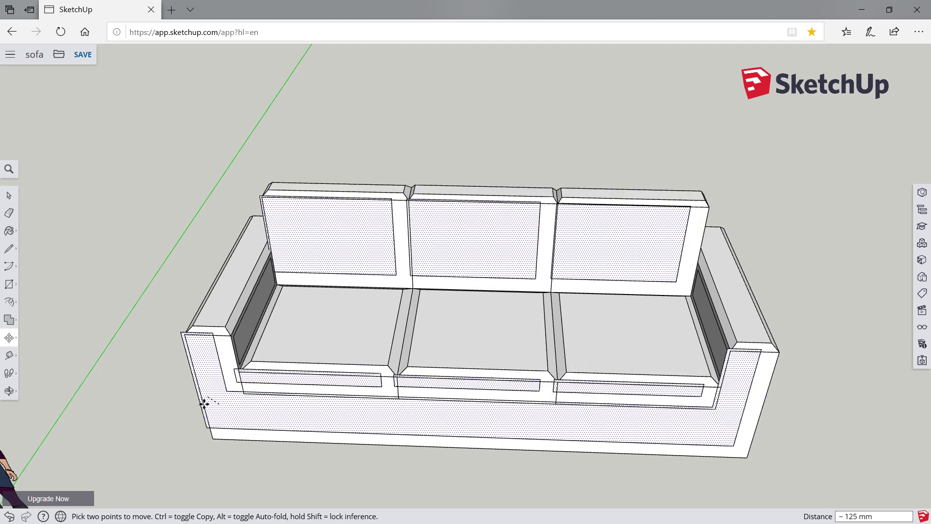
click(216, 417)
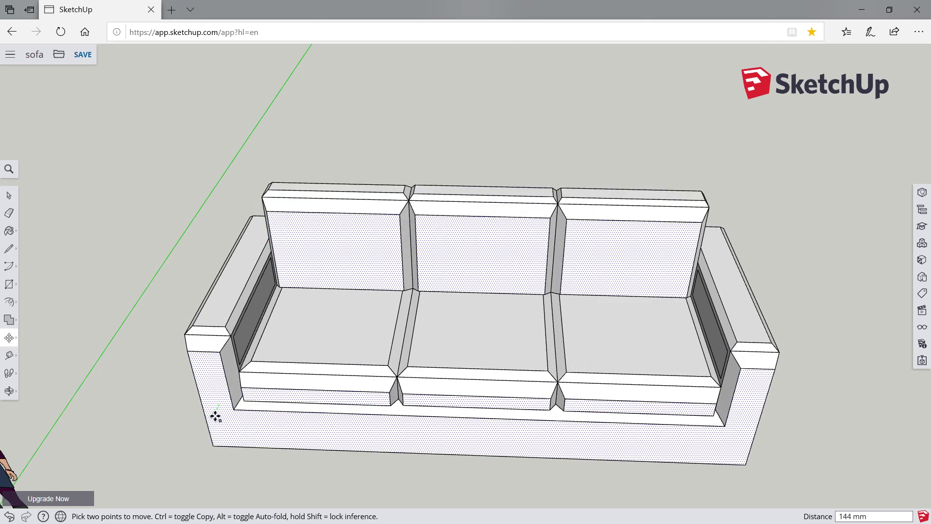
text(0)
key(Return)
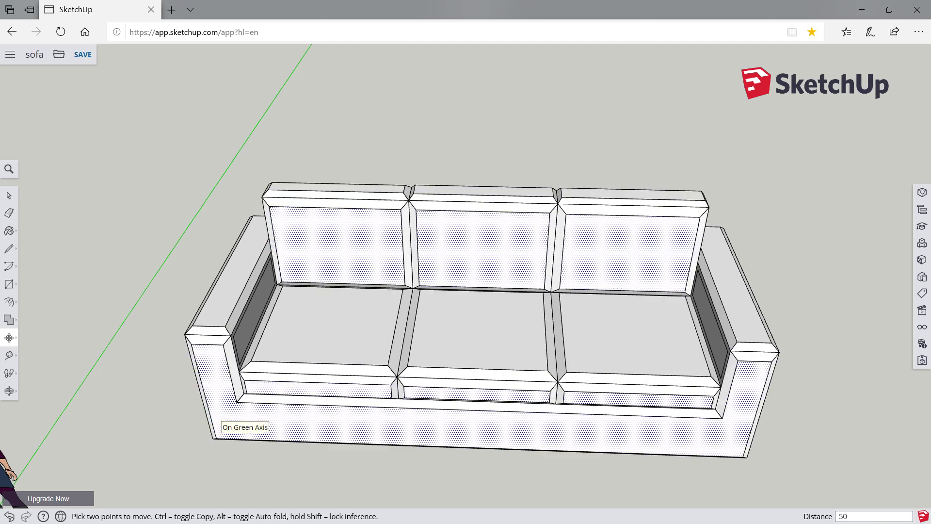
Step: Orbit and zoom to view the whole bevelled sofa
click(9, 391)
drag(168, 346, 168, 346)
mouse_move(228, 330)
mouse_down()
mouse_move(307, 295)
mouse_move(411, 229)
mouse_move(414, 240)
mouse_up()
scroll(410, 228, up, 2)
scroll(410, 229, down, 5)
scroll(410, 229, down, 2)
scroll(371, 302, up, 2)
scroll(371, 302, up, 1)
scroll(371, 301, up, 1)
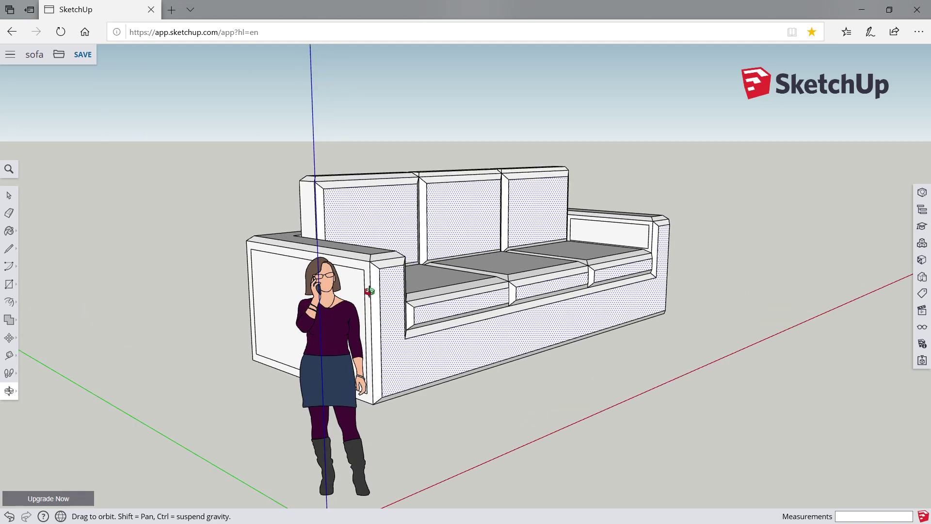
Step: Move the left armrest's outer side face outward 50 mm
key(m)
key(Escape)
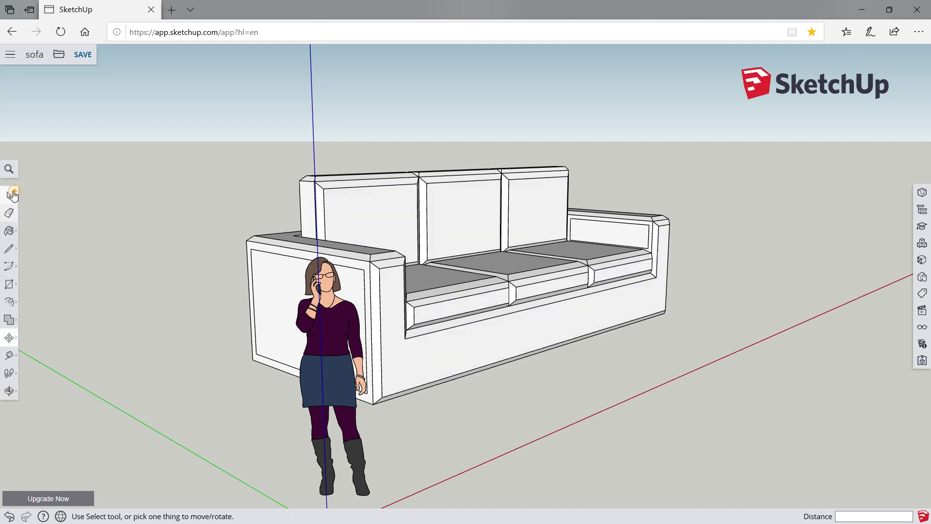
click(9, 195)
click(287, 288)
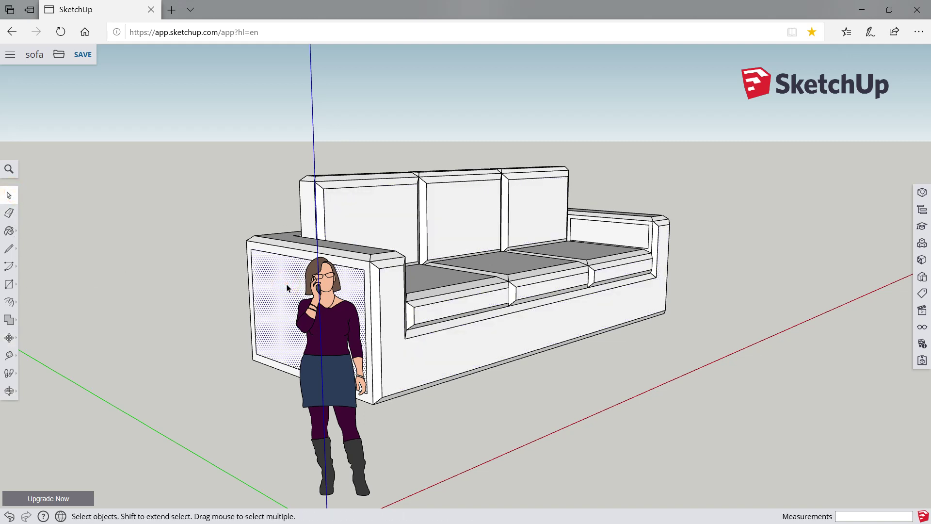
click(15, 338)
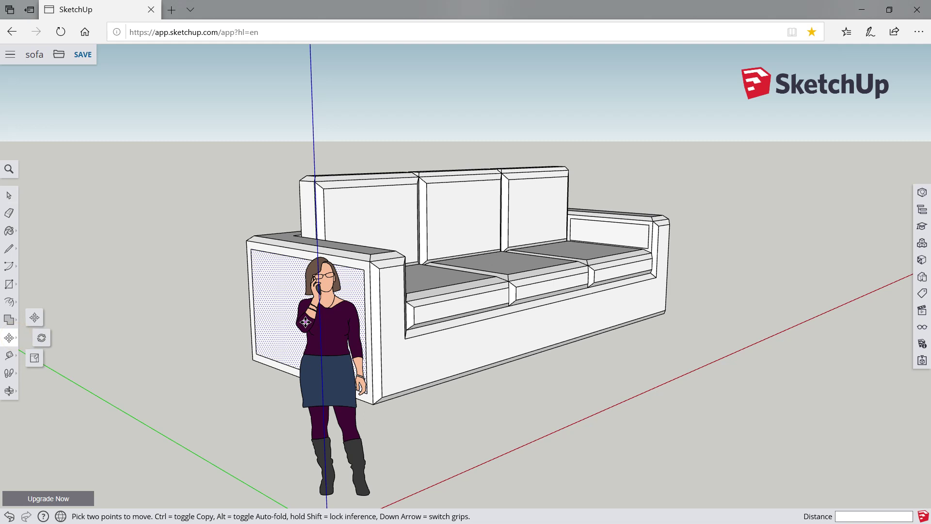
click(269, 323)
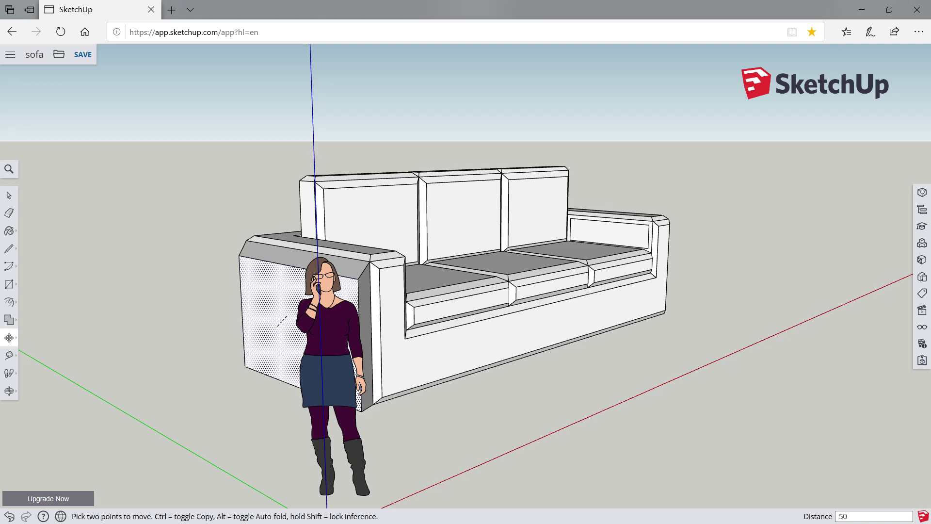
key(Return)
Step: Cancel an accidental move of the seat and orbit to view the right arm
click(541, 261)
key(Escape)
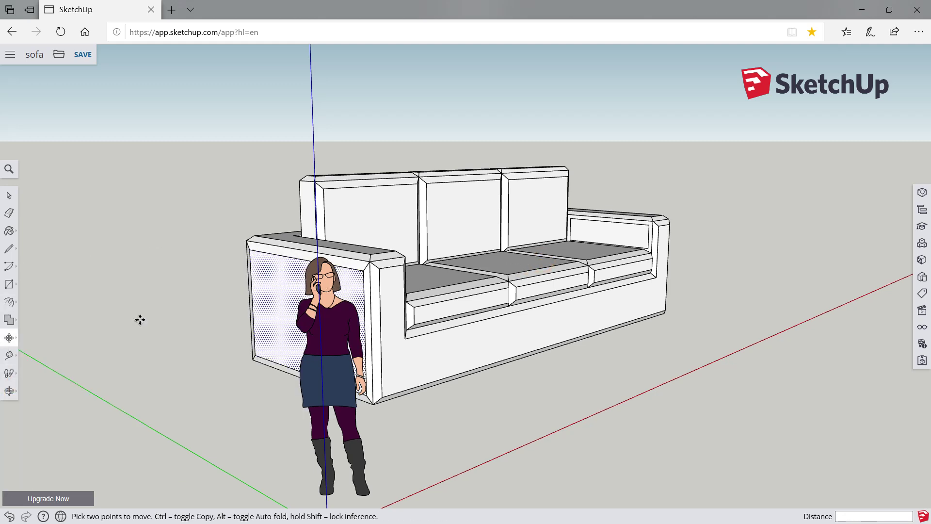
click(10, 390)
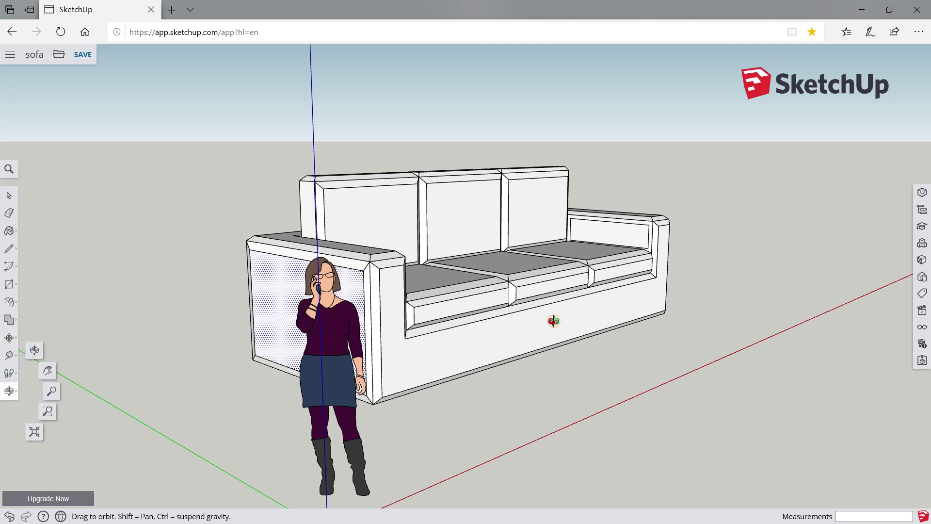
drag(553, 321, 492, 336)
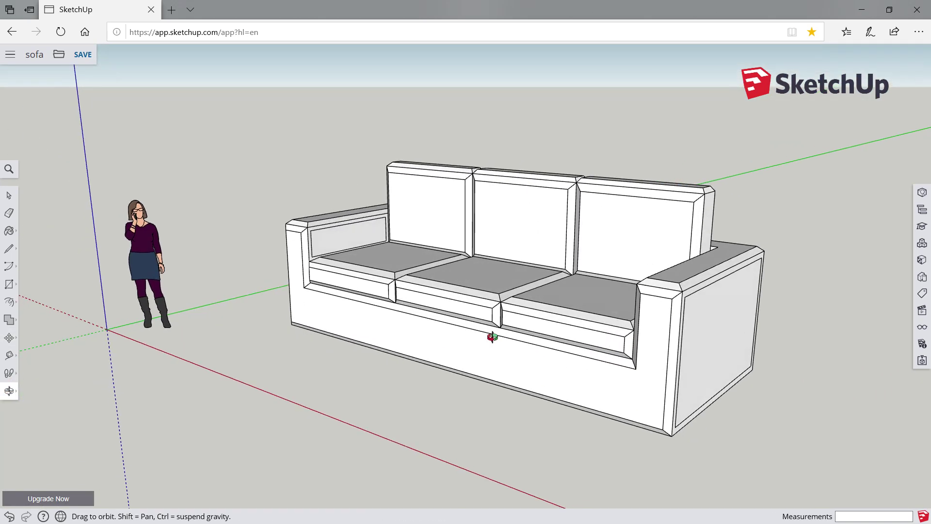
Step: Move the right arm's outer side panel outward 50 mm along the red axis
key(m)
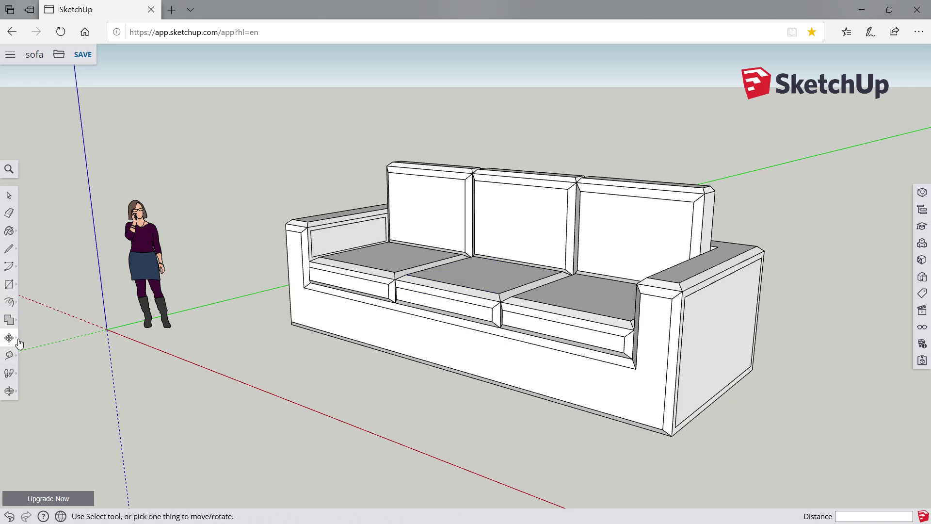
click(694, 358)
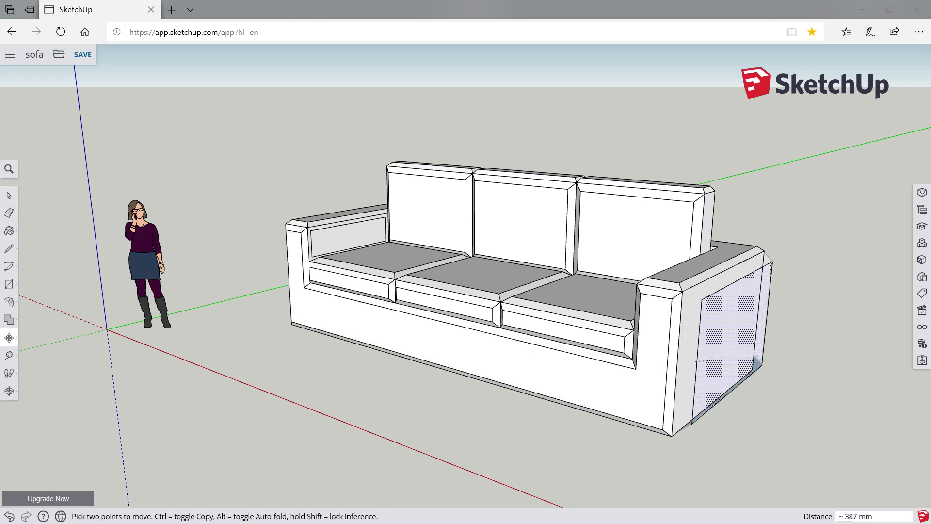
click(712, 364)
text(50)
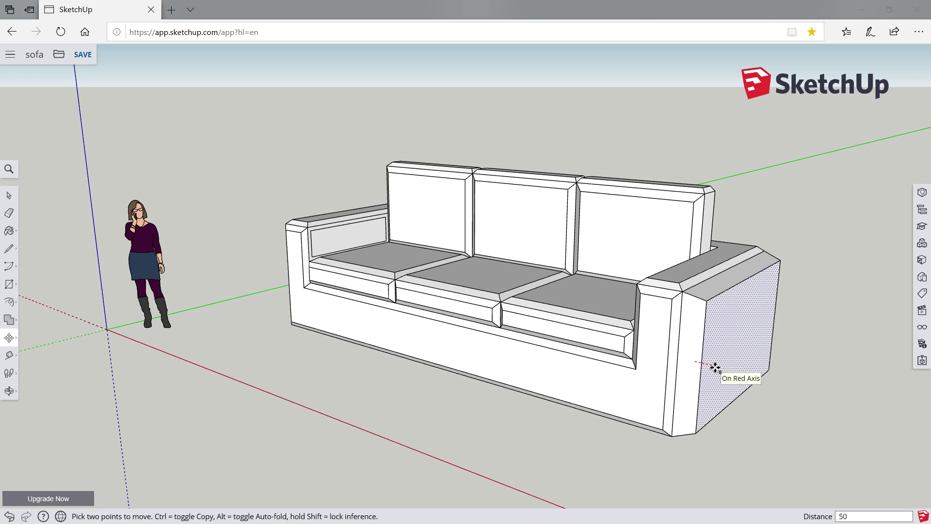
key(Return)
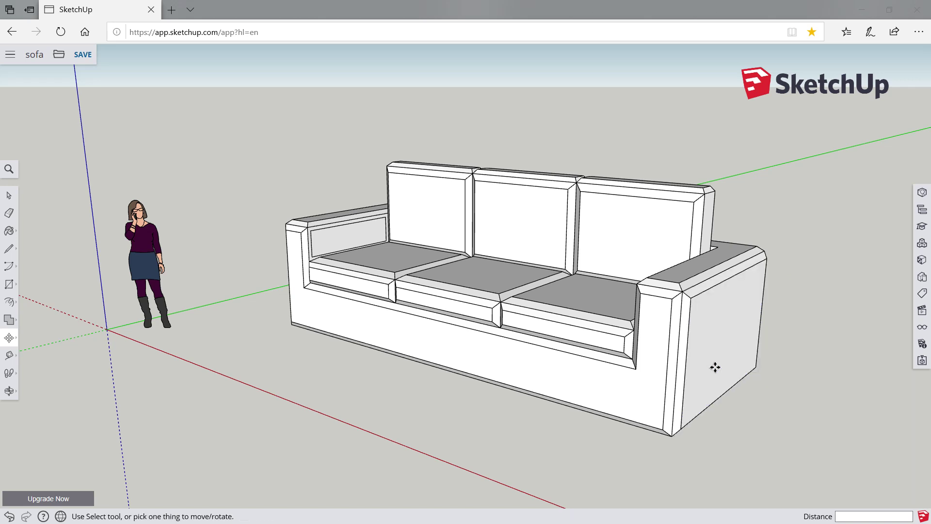
Step: Soften the top, horizontal and vertical bevel edges of the left back cushion
click(9, 195)
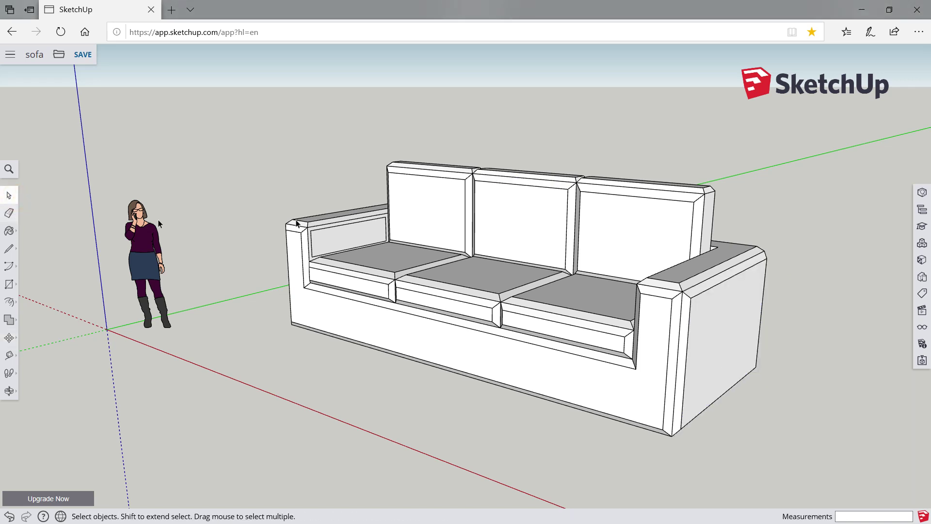
click(9, 213)
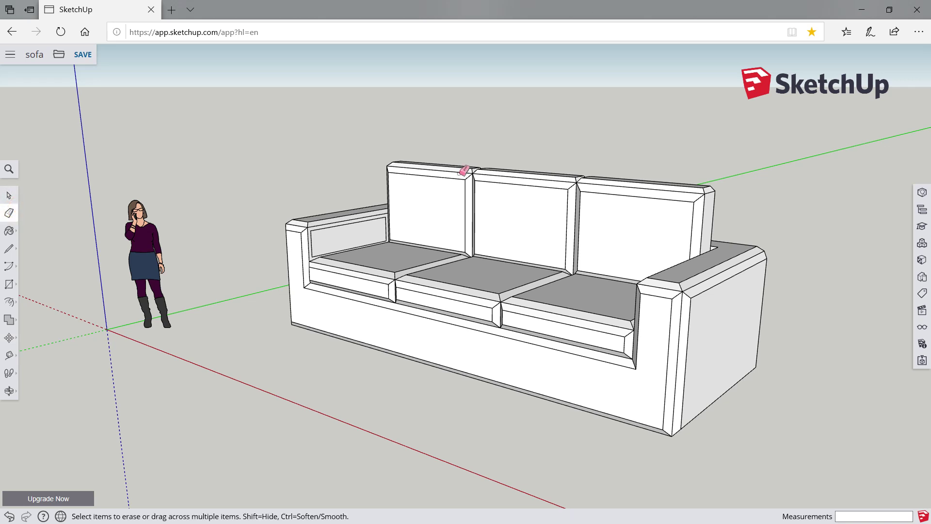
scroll(466, 171, up, 2)
scroll(464, 170, up, 3)
click(460, 173)
click(443, 189)
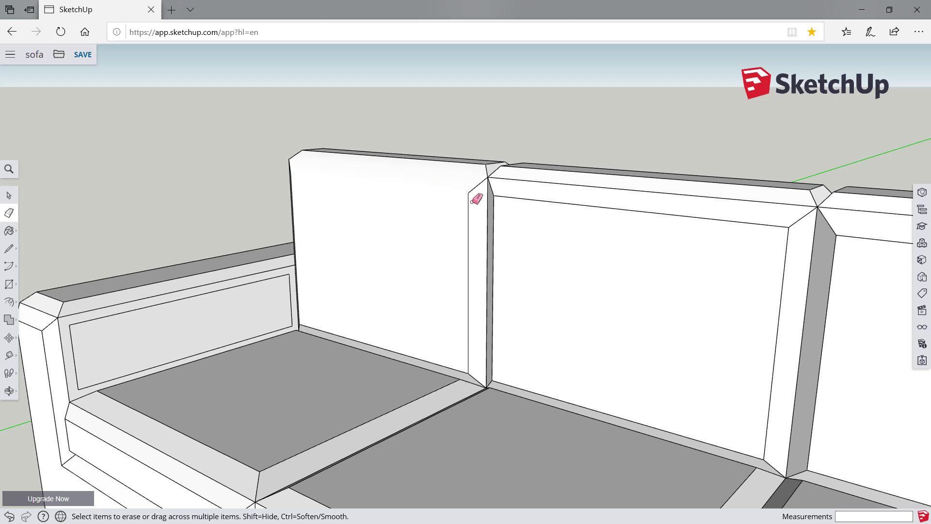
click(469, 201)
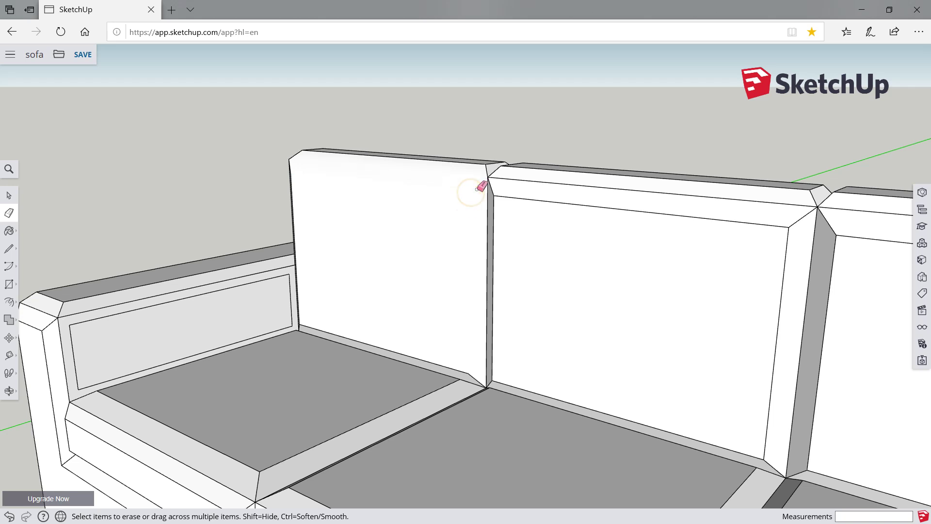
Step: Soften the bevel and corner edges of the right back cushion
click(503, 181)
click(498, 196)
ctrl+click(496, 194)
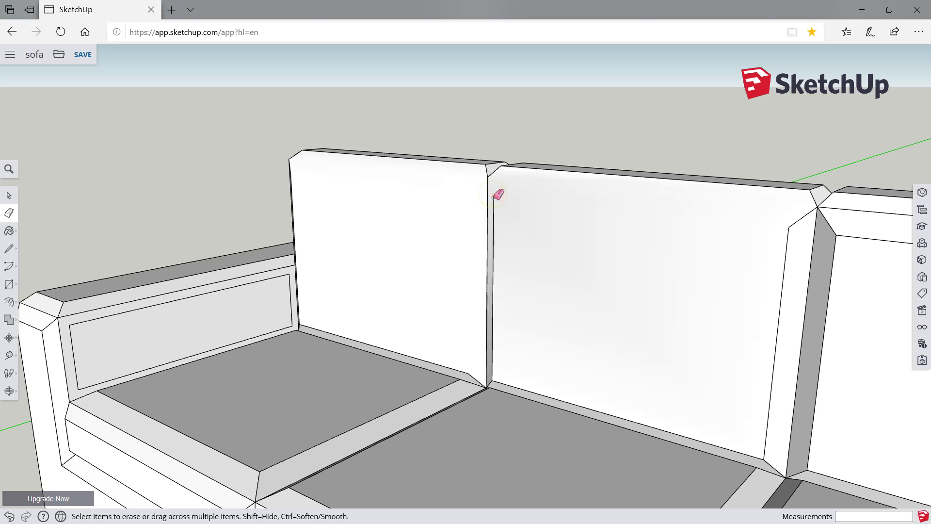
click(792, 224)
click(817, 200)
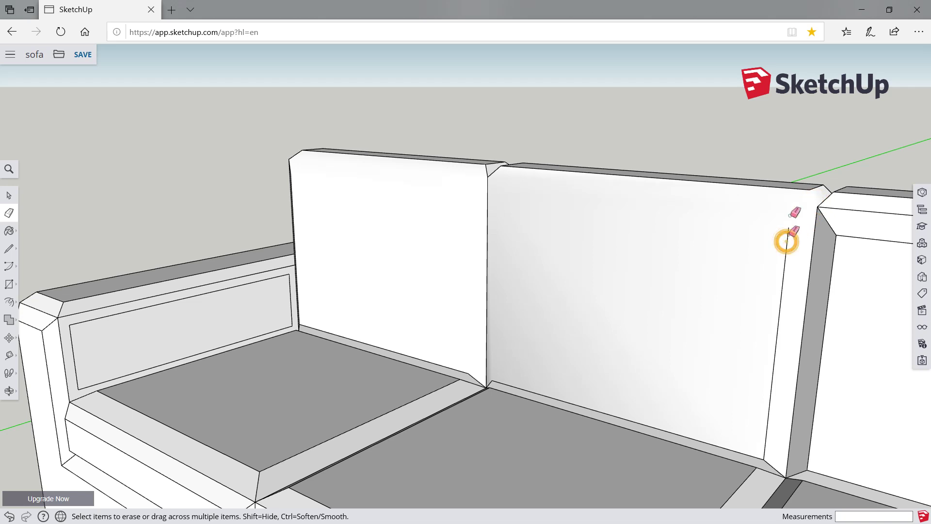
click(797, 186)
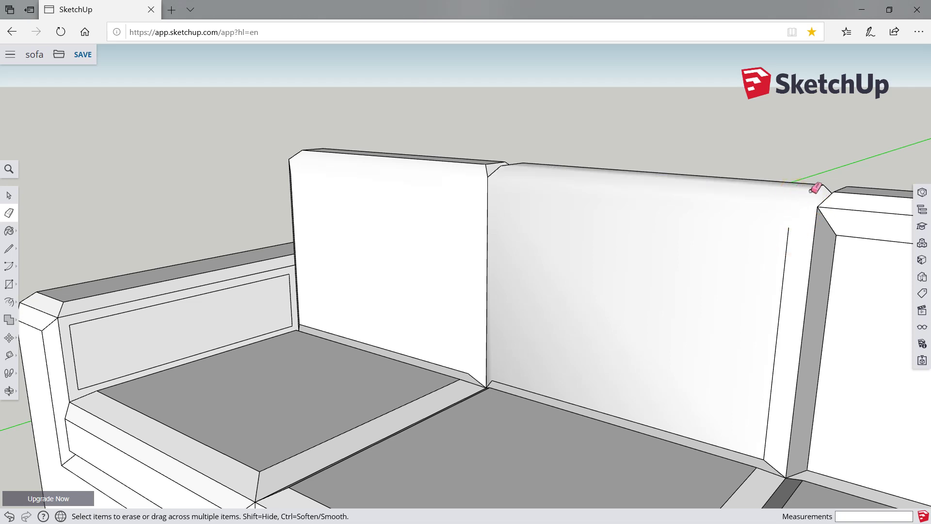
click(787, 235)
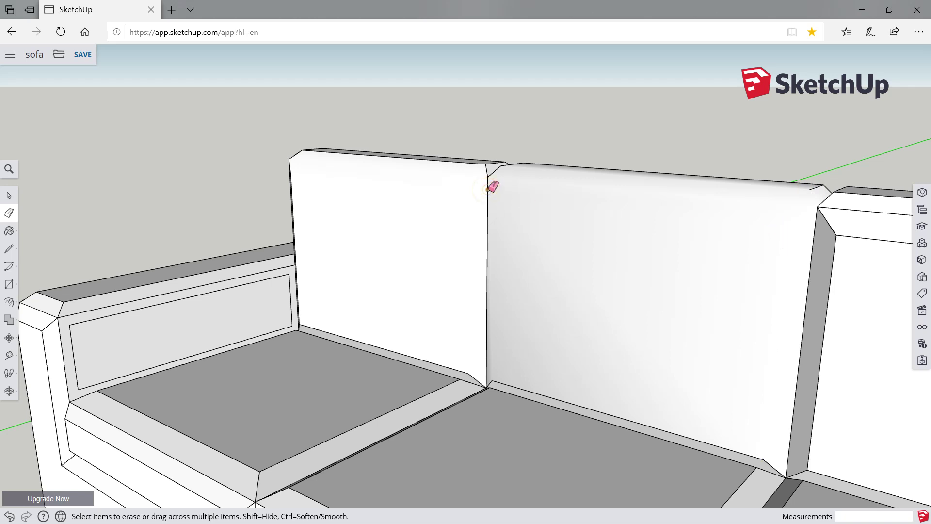
Step: Soften the left armrest's inner-face, front-corner and top edges
click(492, 173)
drag(297, 255, 281, 273)
click(279, 268)
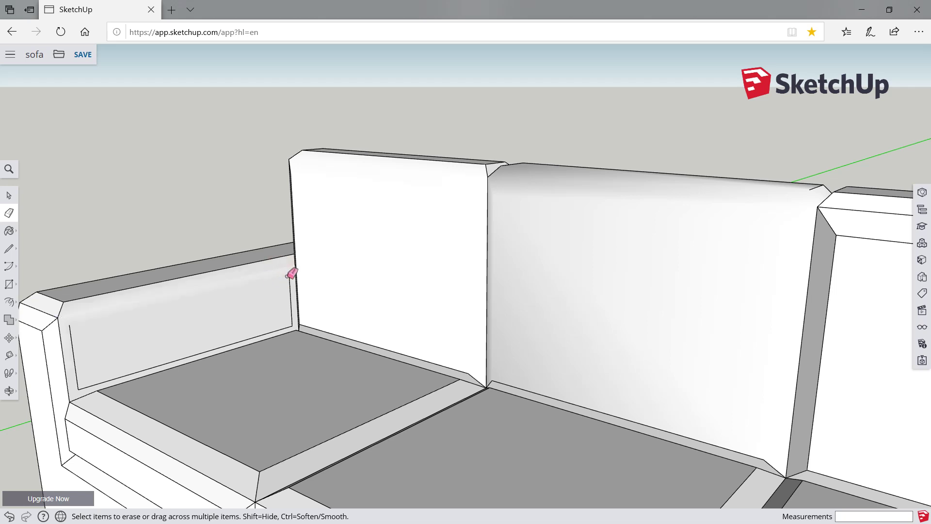
click(275, 332)
click(72, 354)
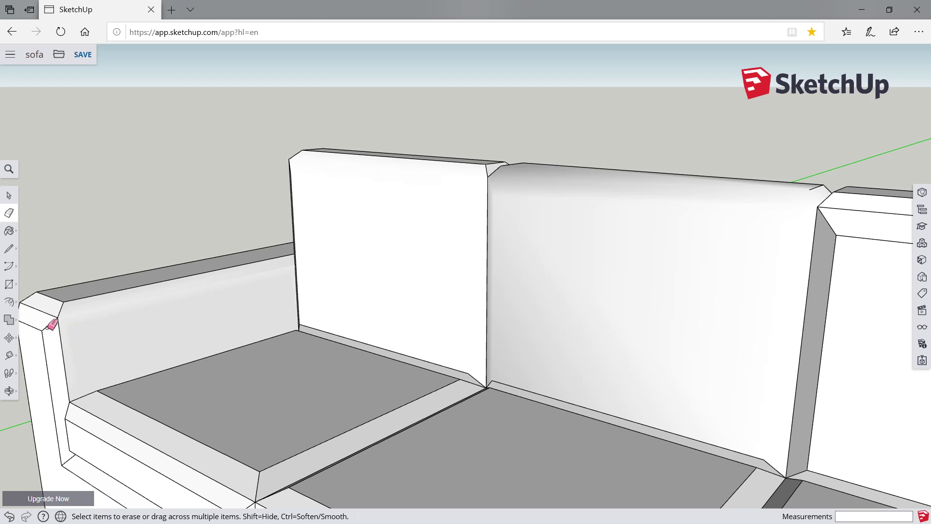
click(52, 315)
click(62, 308)
click(70, 299)
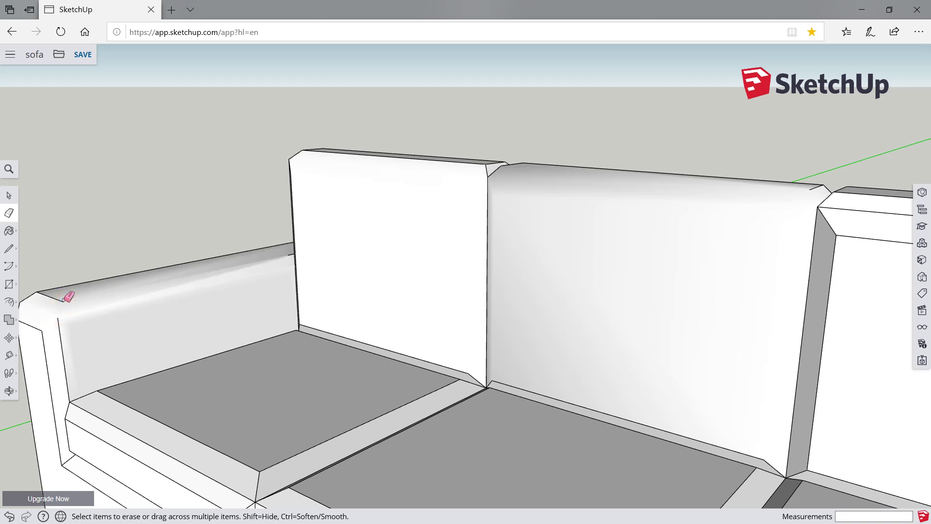
Step: Soften the edges where the left backrest meets the seat cushion
scroll(316, 254, down, 4)
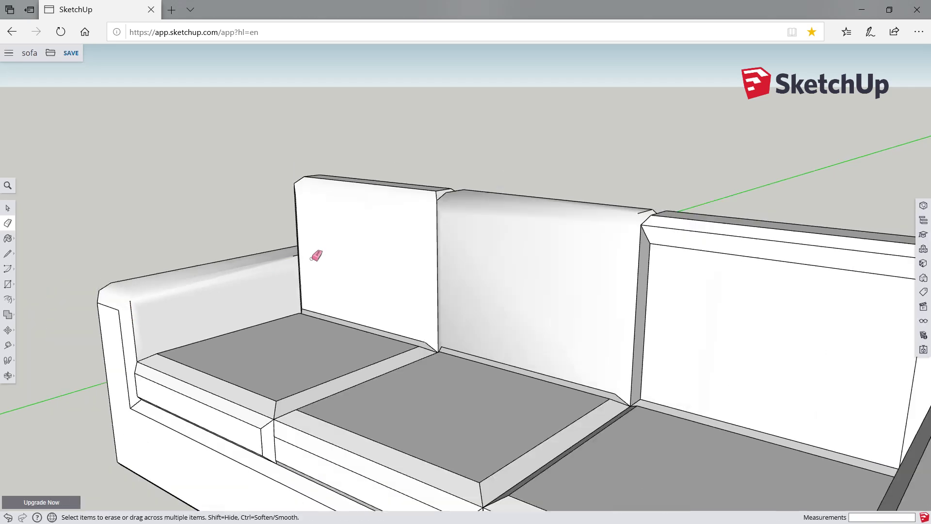
scroll(315, 254, down, 3)
scroll(241, 311, up, 3)
scroll(316, 284, up, 3)
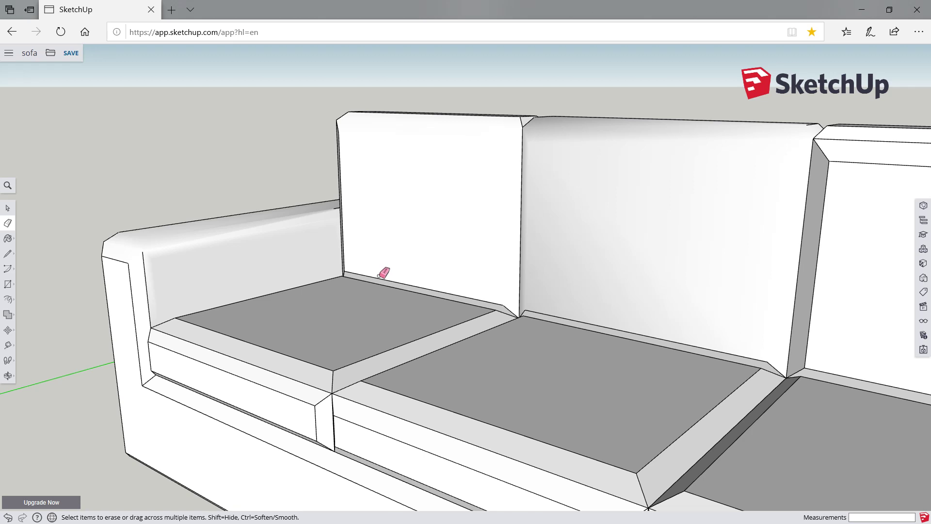
click(381, 282)
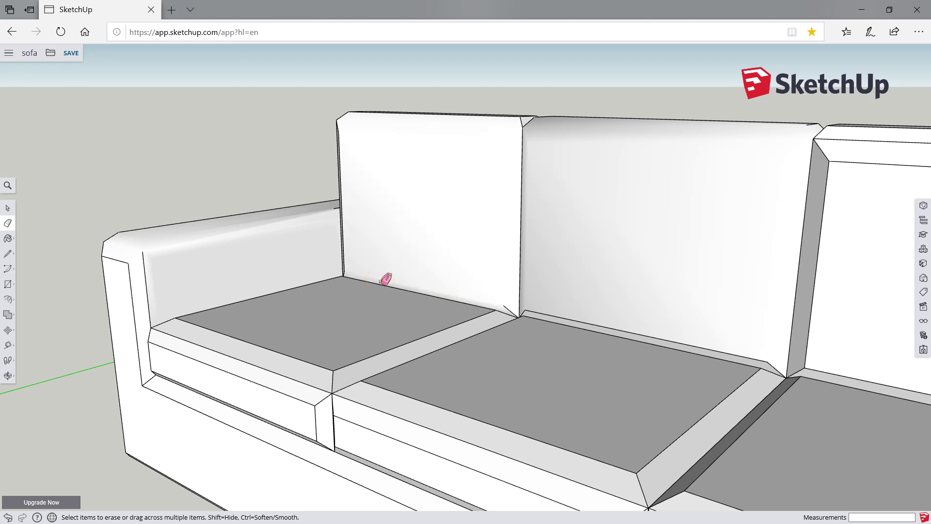
click(382, 284)
click(320, 283)
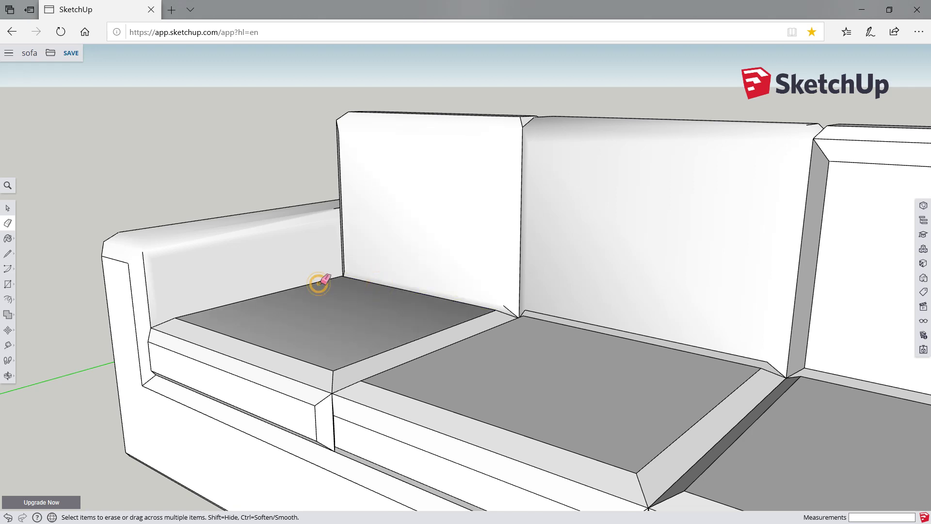
click(321, 280)
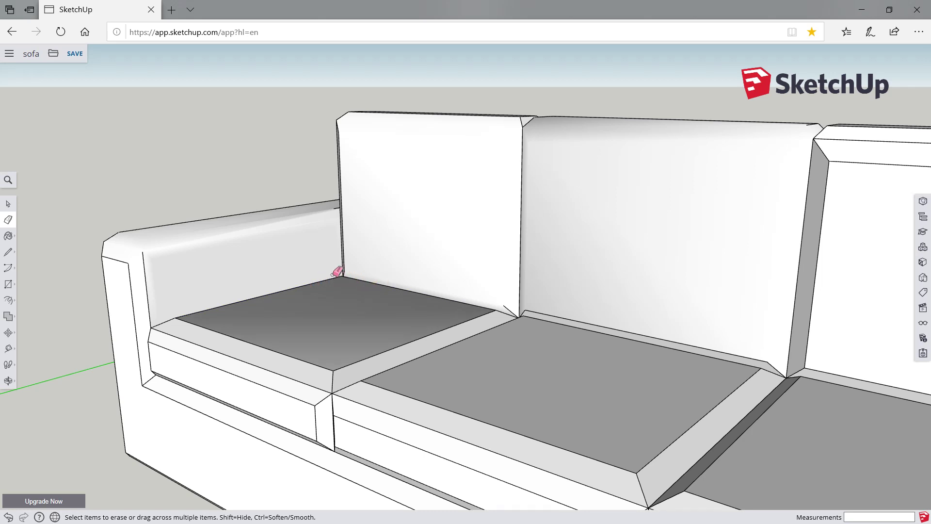
Step: Soften the left seat cushion's front edges beside the armrest
ctrl+click(184, 320)
ctrl+click(172, 320)
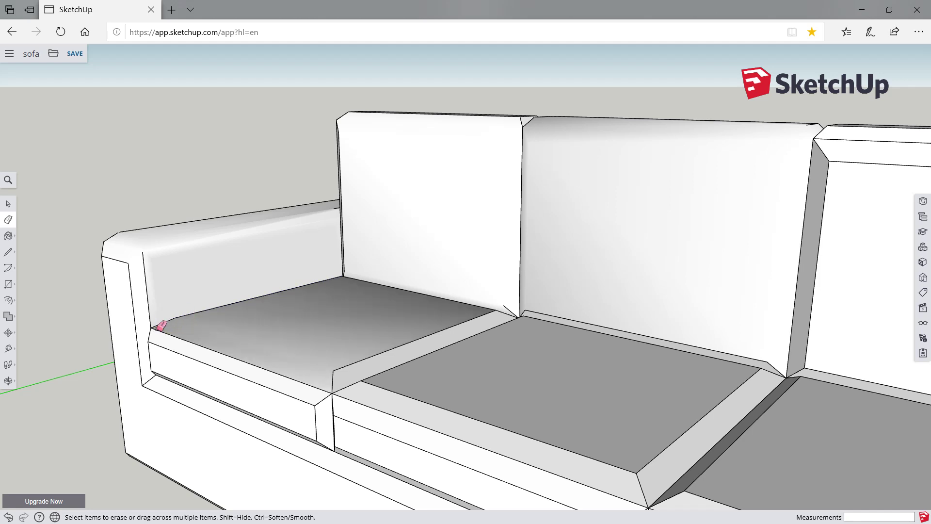
ctrl+click(155, 328)
ctrl+click(160, 344)
Step: Soften the inner armrest corners, the lower seat edge and the cushion front strip
ctrl+click(149, 296)
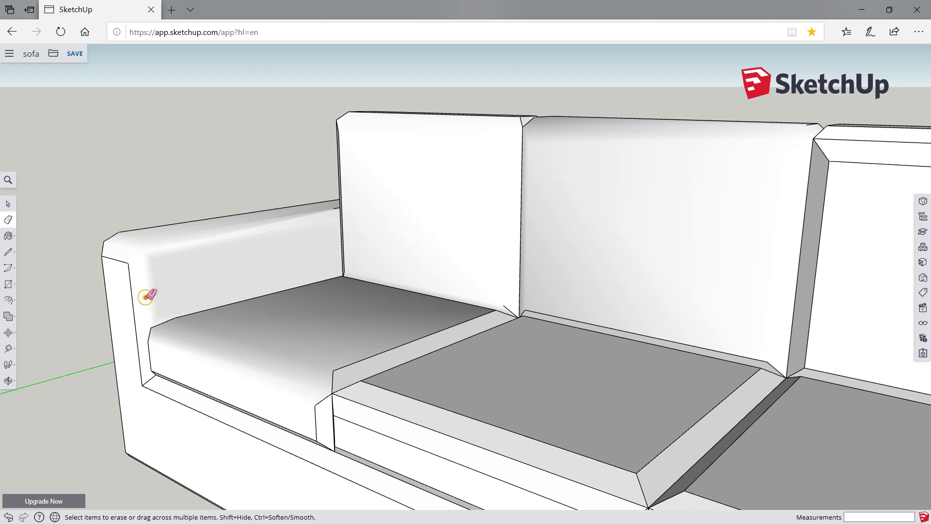
ctrl+click(131, 289)
ctrl+click(127, 263)
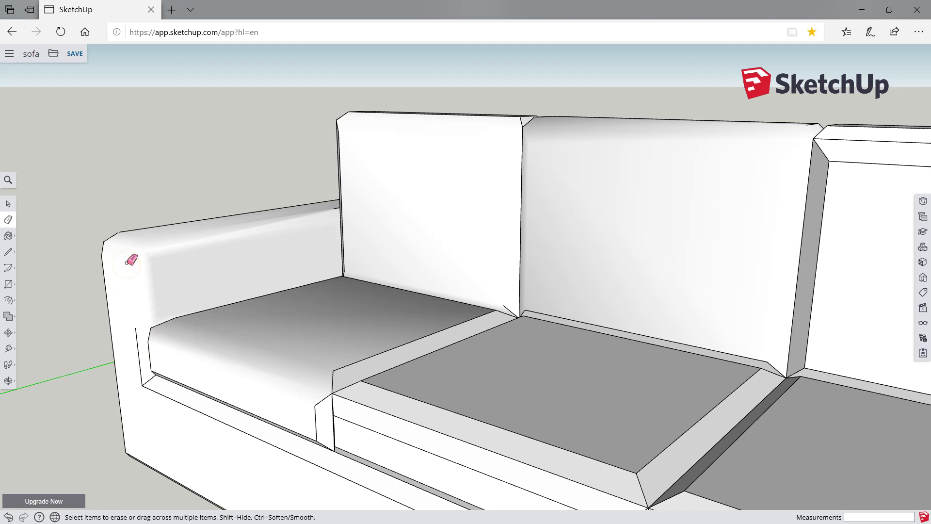
ctrl+click(135, 334)
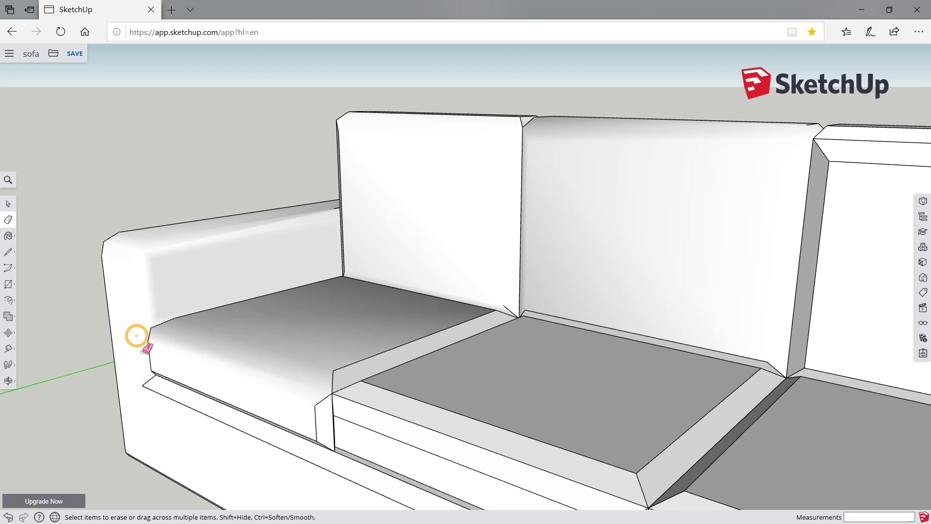
ctrl+click(146, 379)
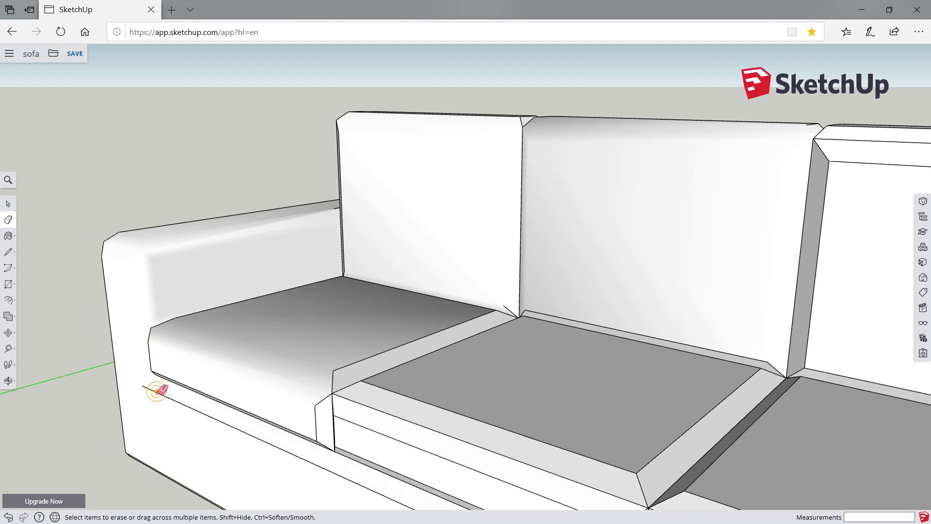
ctrl+click(156, 388)
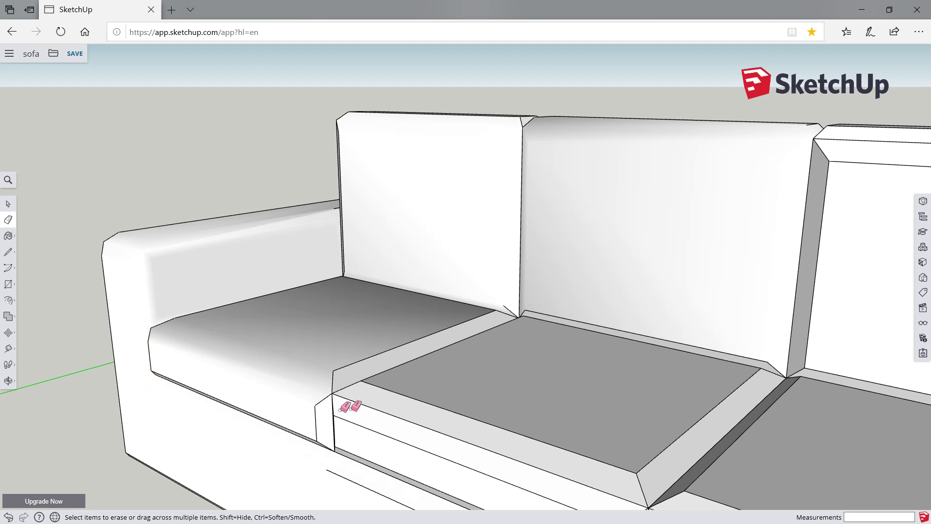
ctrl+click(361, 361)
ctrl+click(333, 375)
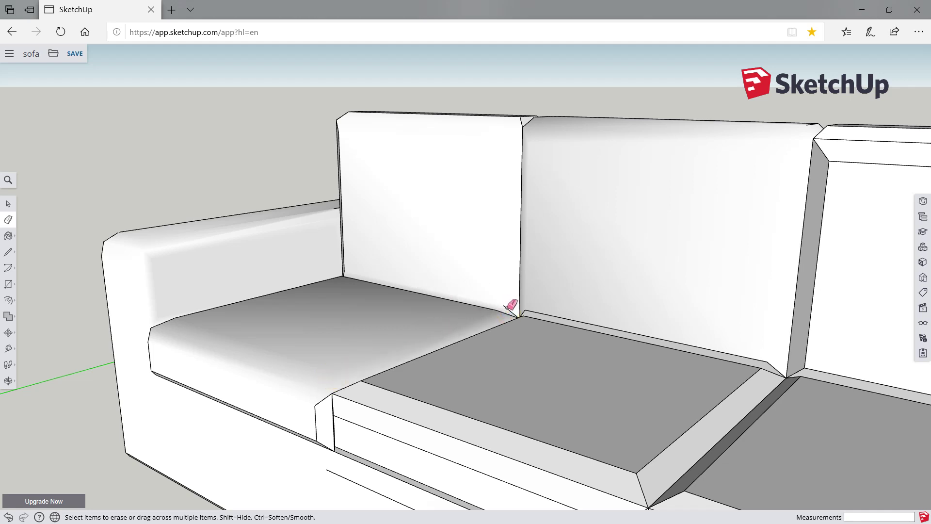
Step: From a frontal view, soften the left cushion's front and lower edges with the Eraser
scroll(342, 229, down, 3)
scroll(334, 231, down, 3)
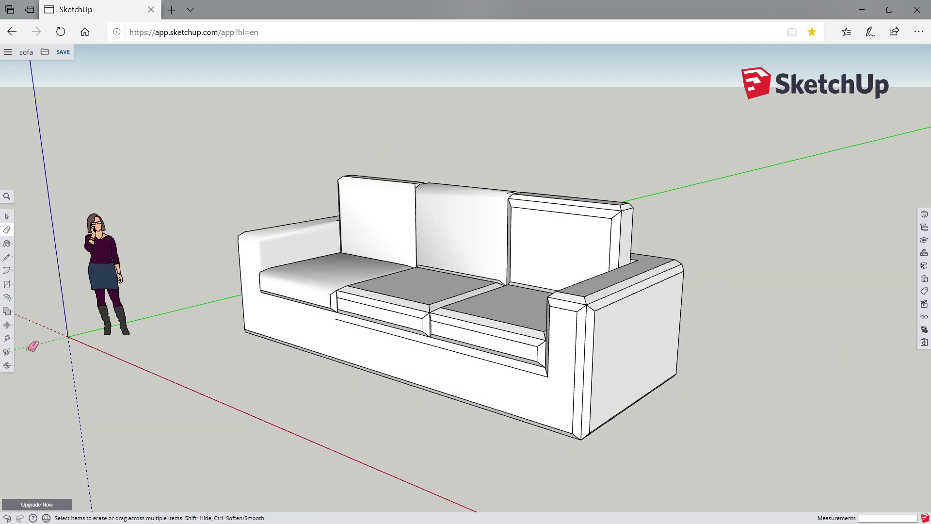
click(7, 365)
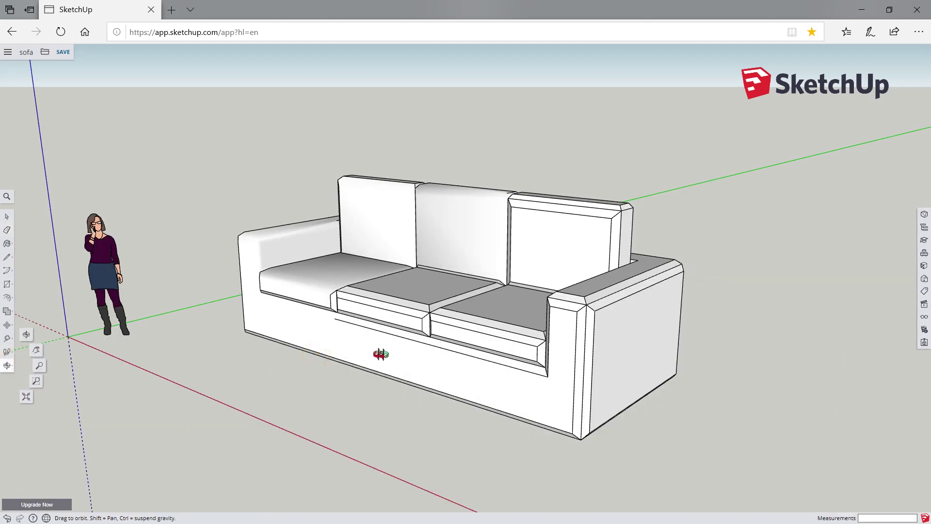
mouse_move(349, 358)
mouse_down()
mouse_move(340, 384)
mouse_move(464, 388)
mouse_up()
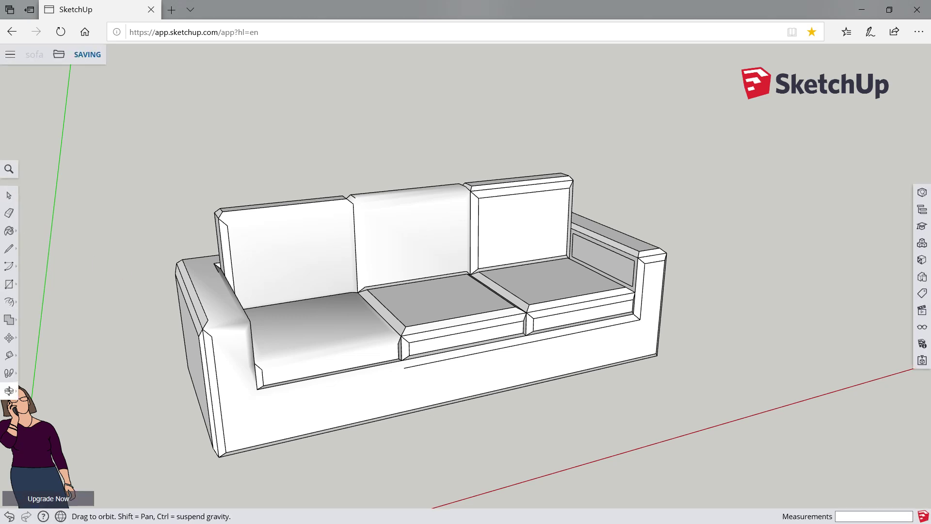
click(10, 169)
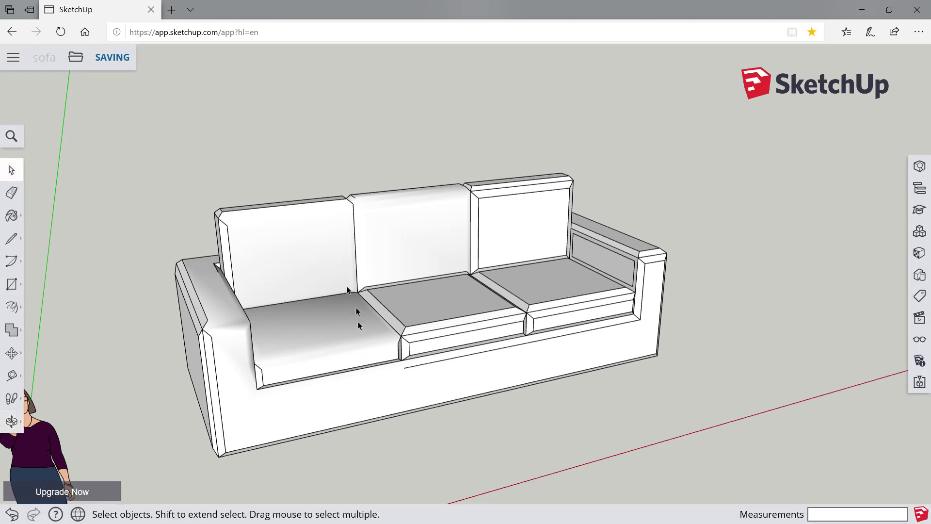
click(12, 192)
click(256, 372)
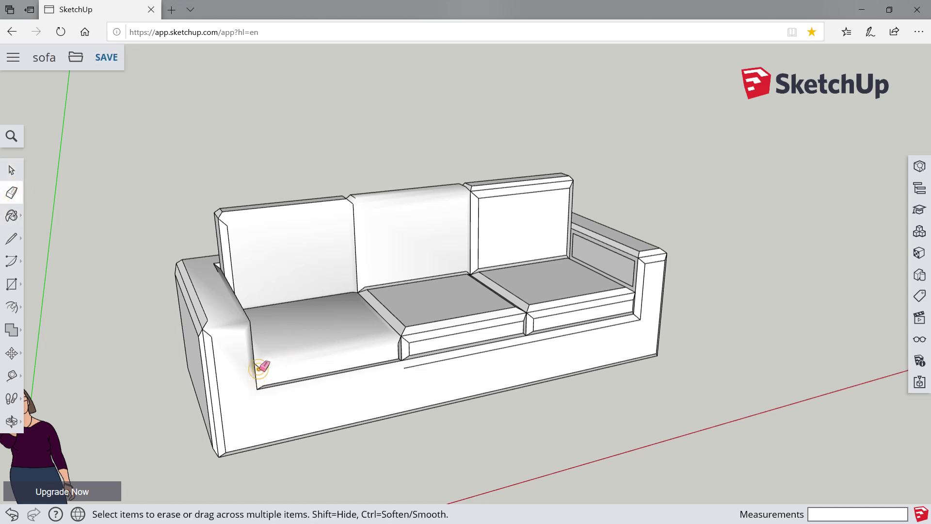
ctrl+click(325, 373)
ctrl+drag(258, 386, 398, 355)
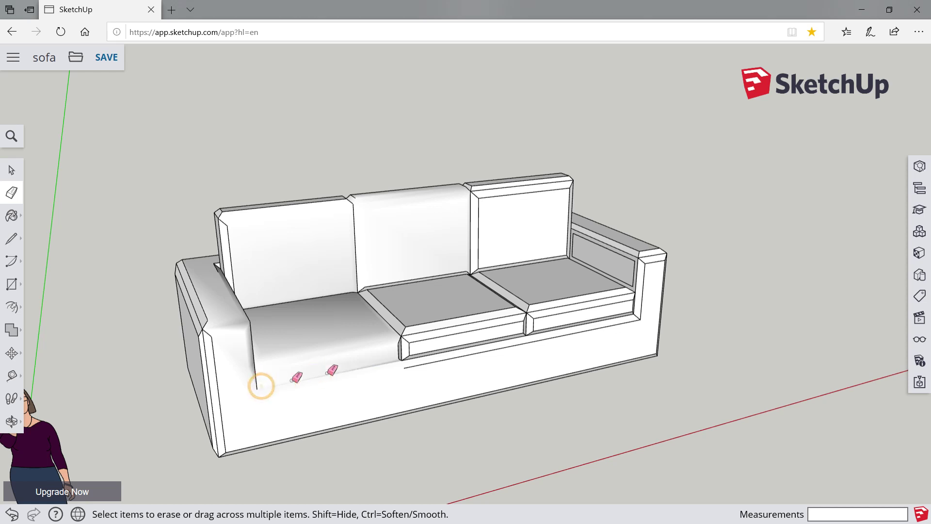
ctrl+click(404, 341)
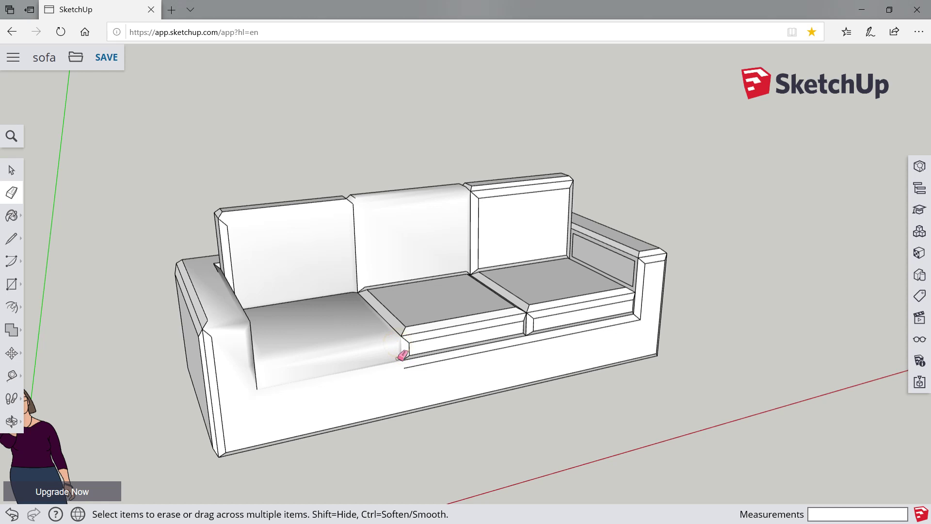
Step: Soften the middle cushion's front, corner and top edges
click(404, 358)
click(407, 348)
click(408, 339)
click(408, 338)
click(406, 329)
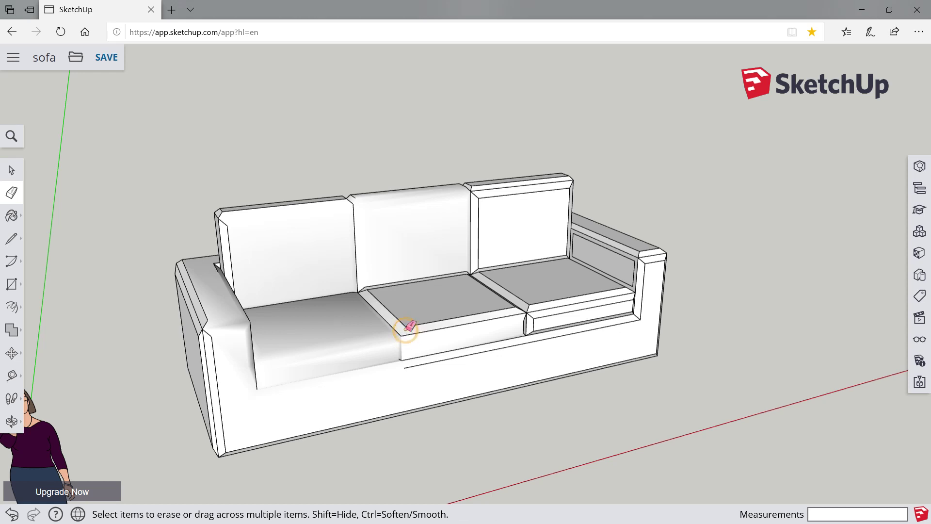
click(406, 326)
ctrl+click(404, 334)
ctrl+click(417, 352)
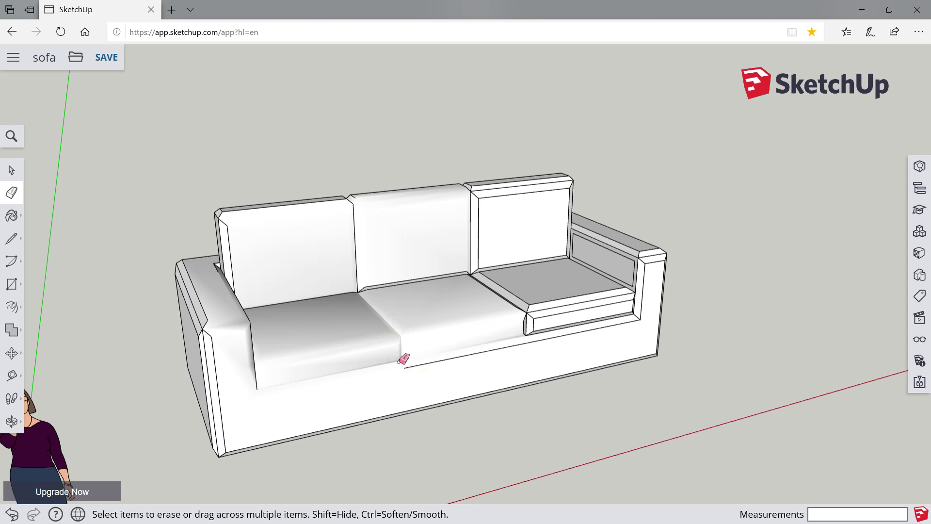
ctrl+click(401, 360)
Step: Soften the seat front edges and the right arm's front panel edges
ctrl+scroll(406, 355, up, 1)
ctrl+scroll(412, 359, up, 2)
ctrl+scroll(420, 363, up, 2)
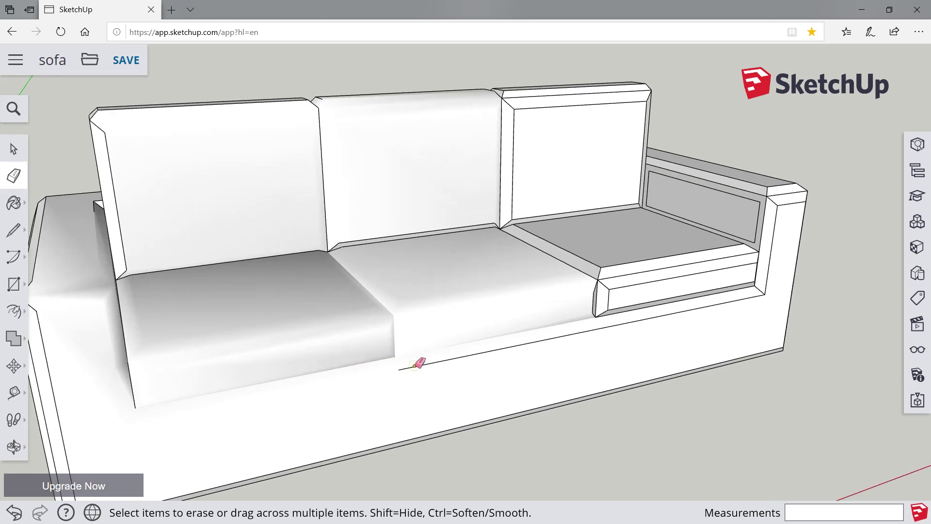
click(566, 334)
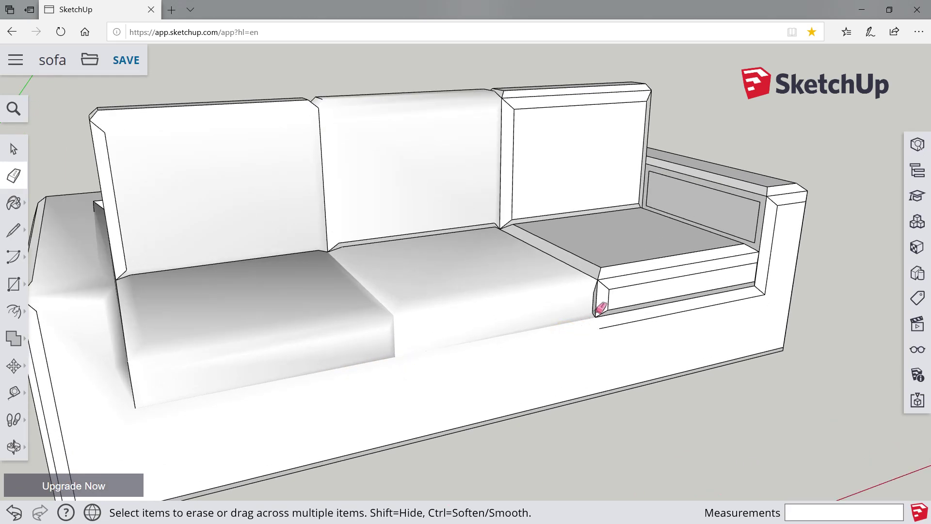
click(591, 304)
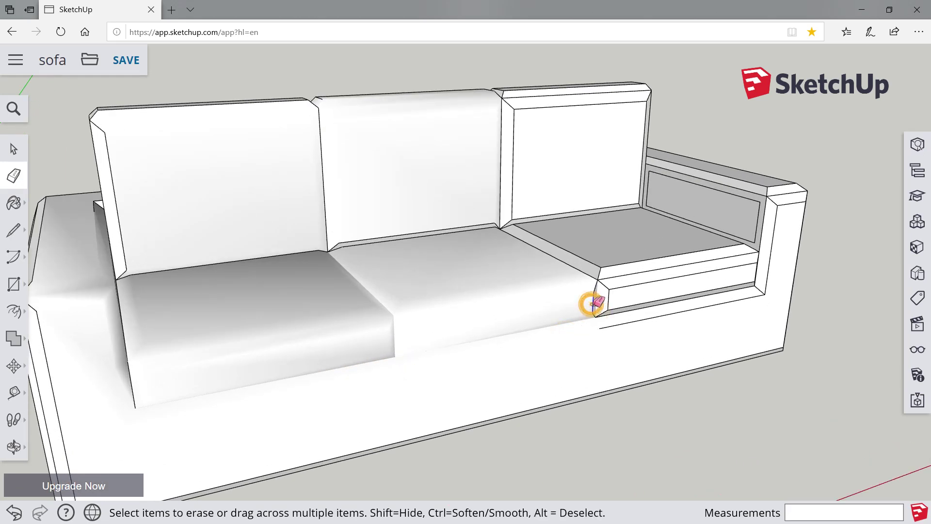
scroll(643, 325, up, 3)
click(623, 318)
click(623, 292)
drag(624, 297, 585, 296)
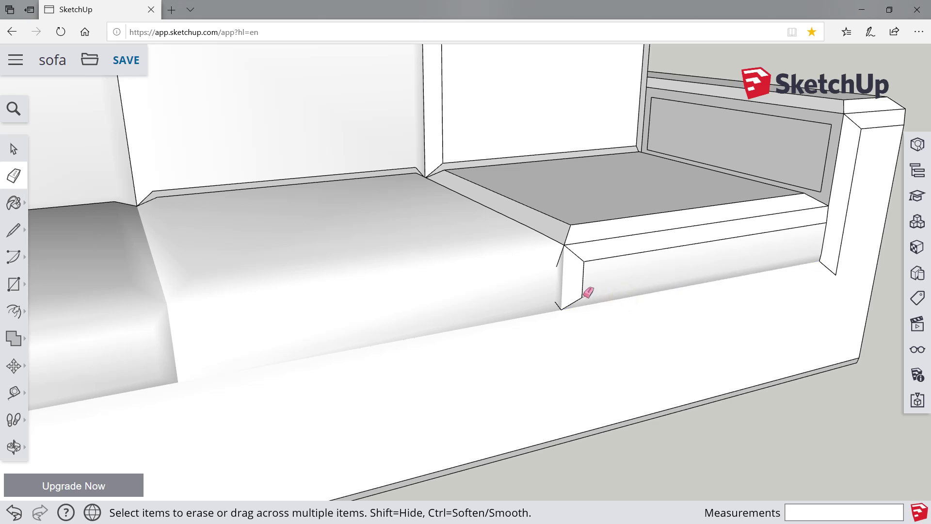
click(559, 306)
click(583, 293)
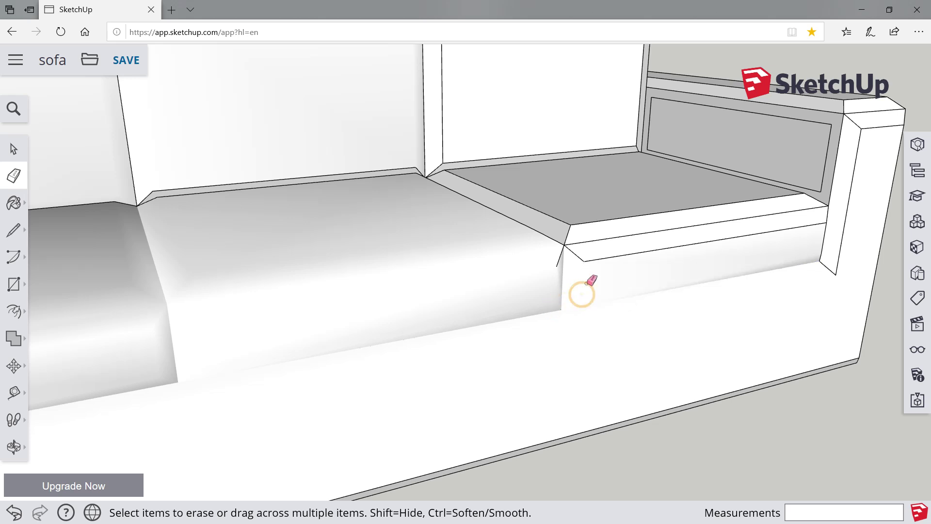
click(584, 261)
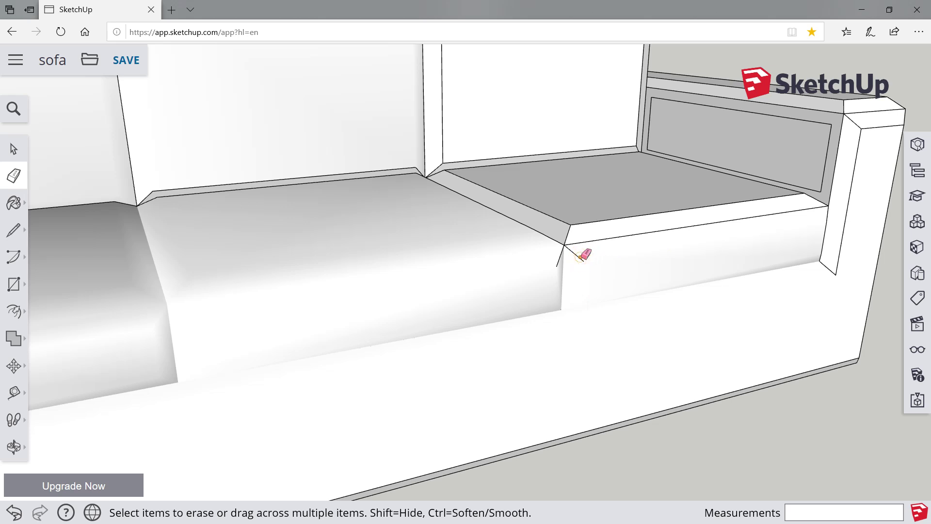
Step: Soften the right seat cushion's front, inner and top edges
click(560, 258)
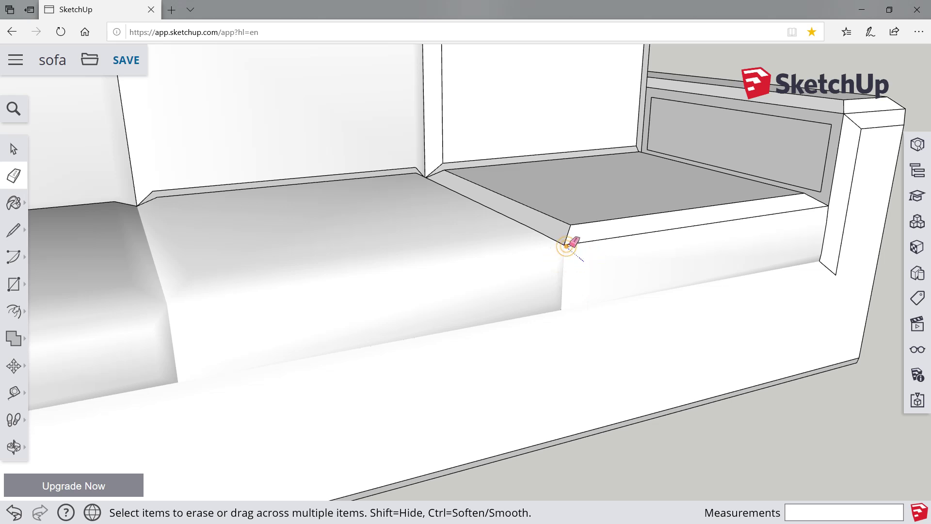
click(568, 244)
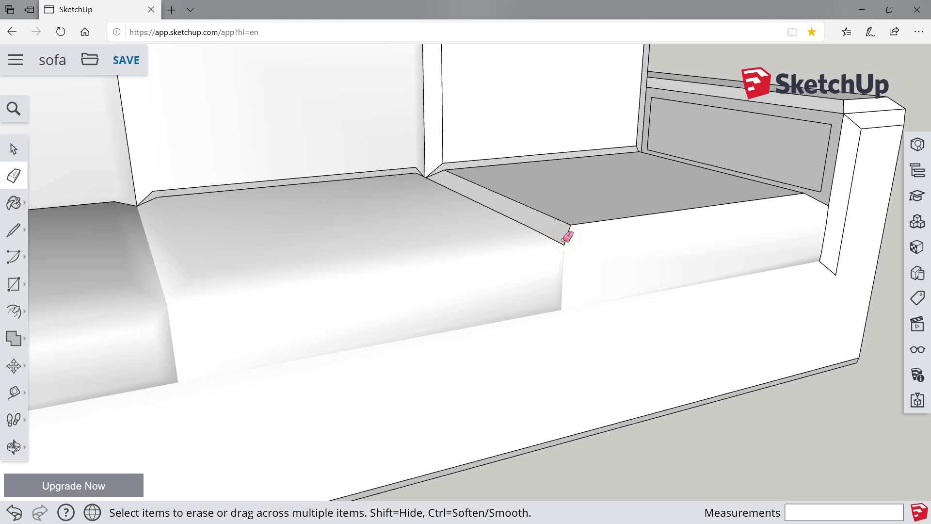
click(564, 241)
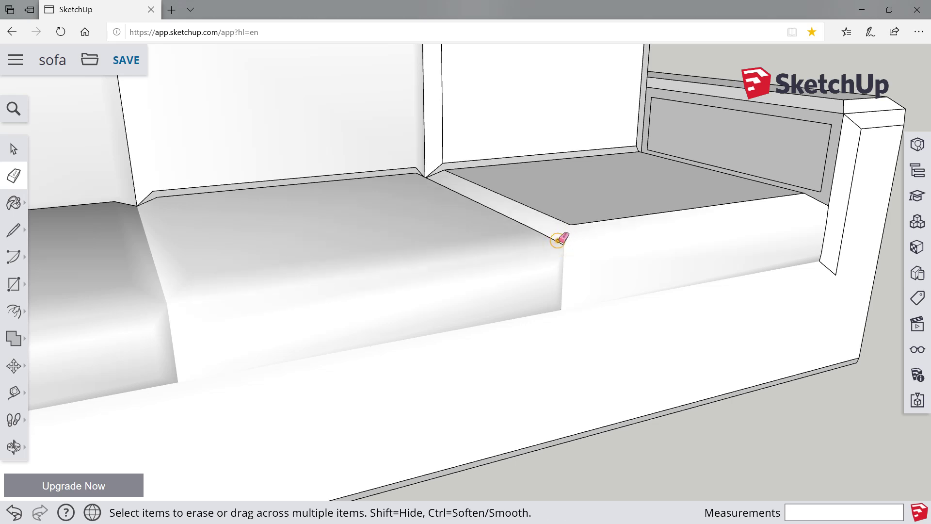
click(565, 222)
click(577, 222)
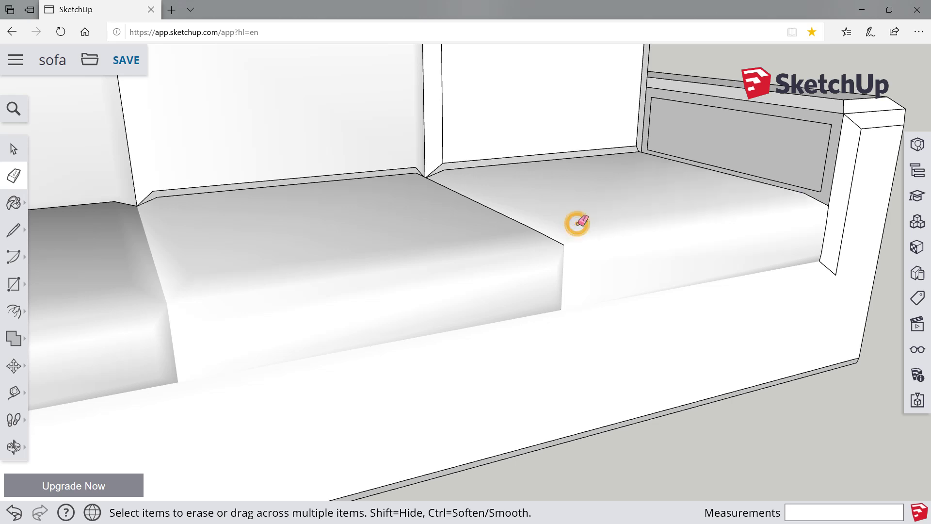
click(551, 235)
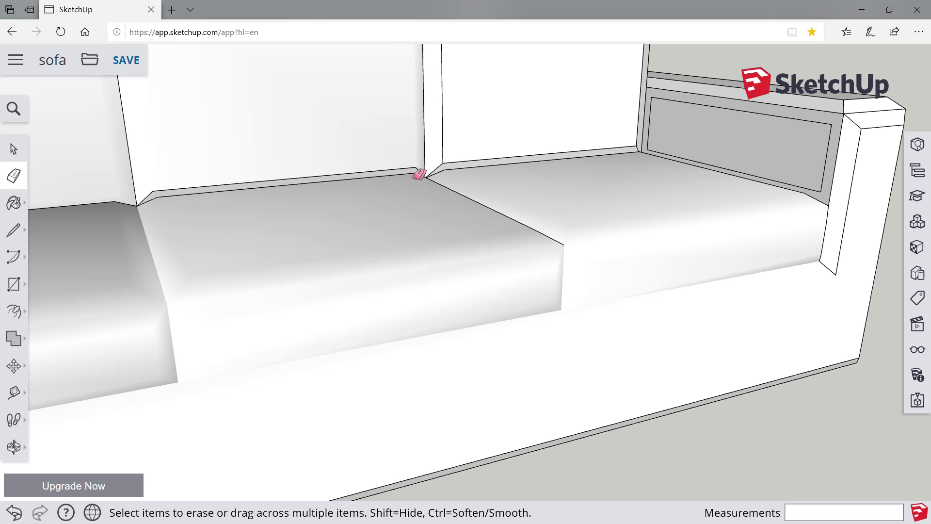
Step: Soften the seat cushions' back edges along the backrest
click(403, 173)
click(418, 169)
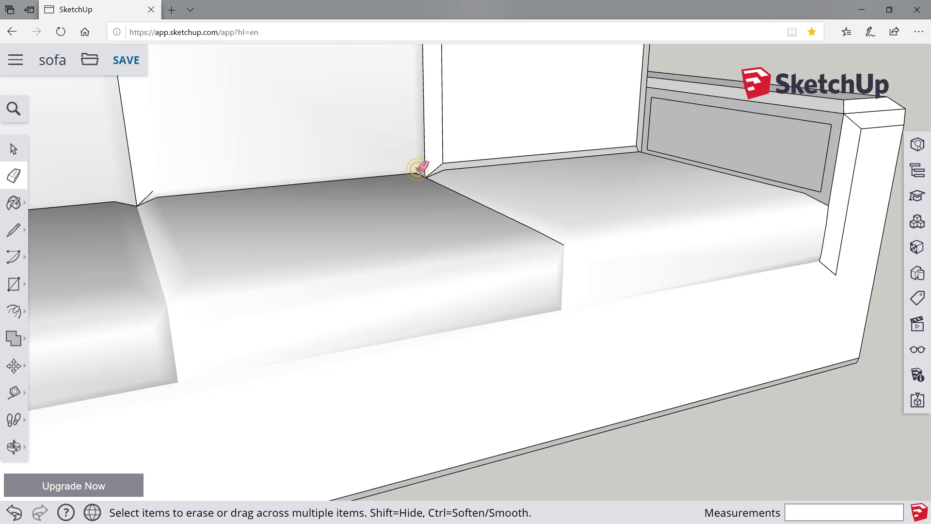
click(148, 195)
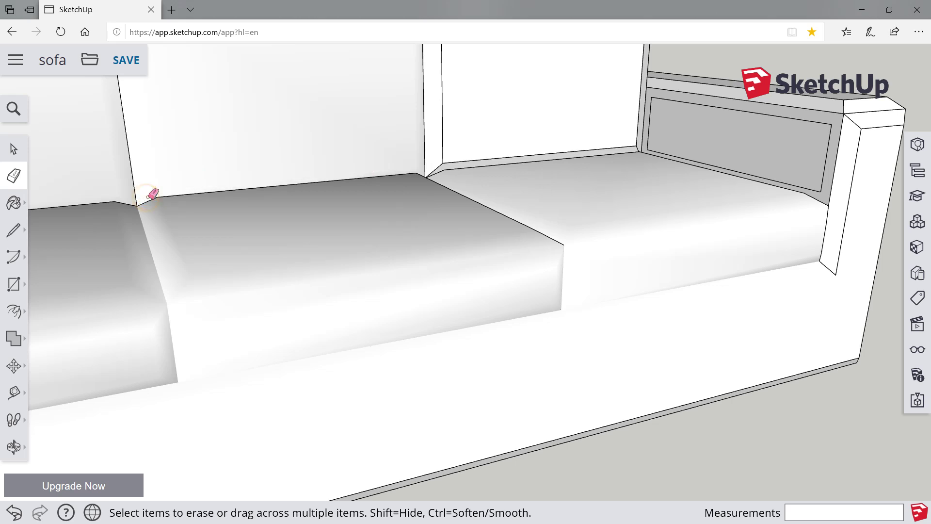
click(488, 158)
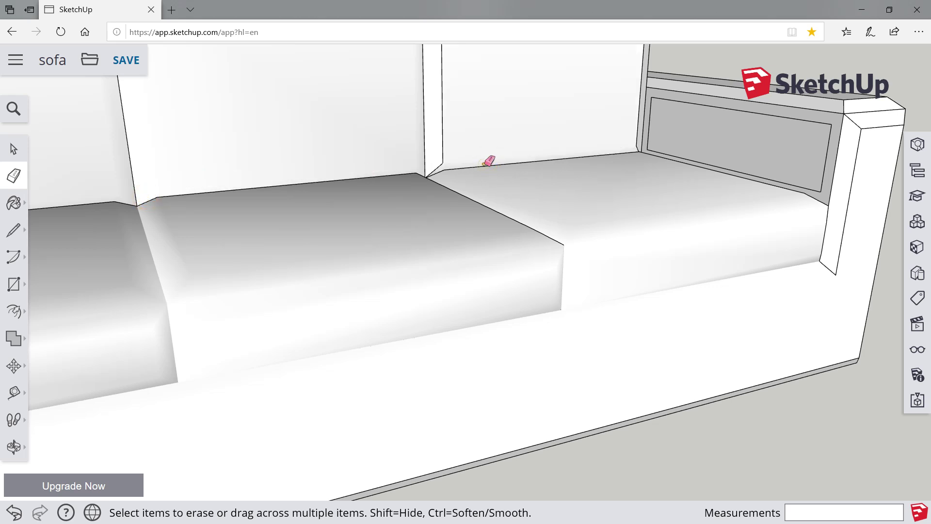
click(482, 164)
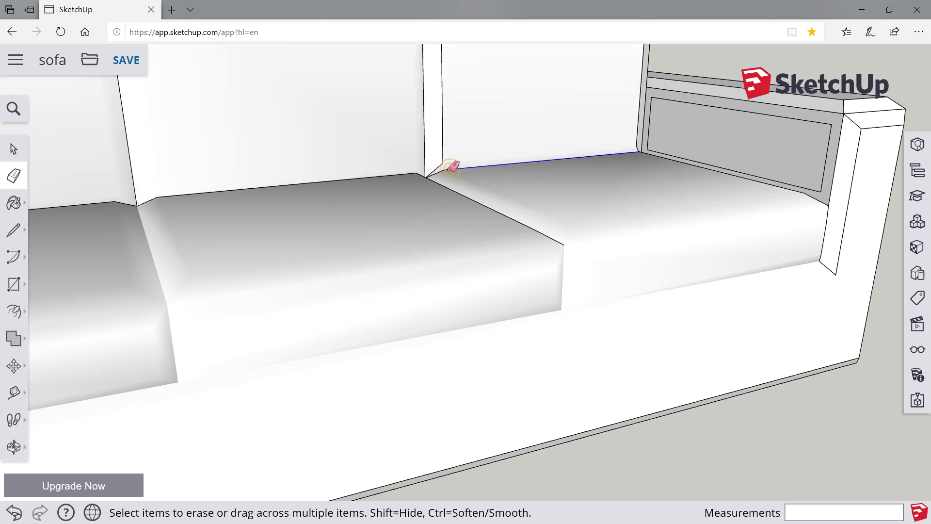
click(440, 161)
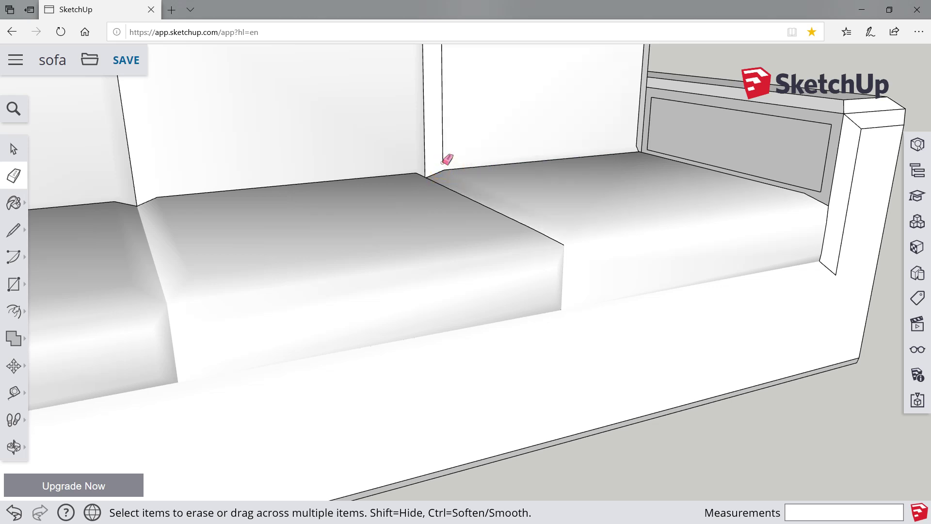
Step: Soften the vertical, horizontal and corner edges on the right arm's front
scroll(603, 255, down, 3)
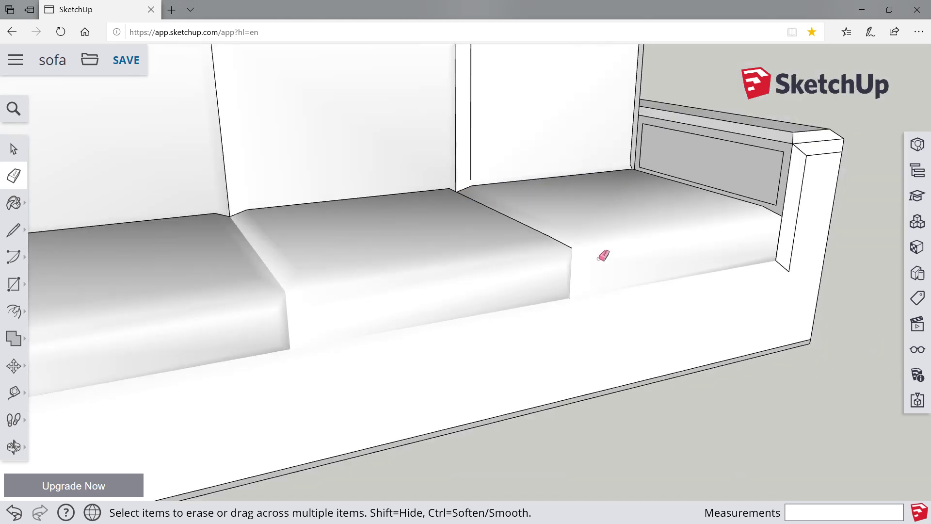
scroll(603, 256, down, 3)
scroll(741, 205, up, 3)
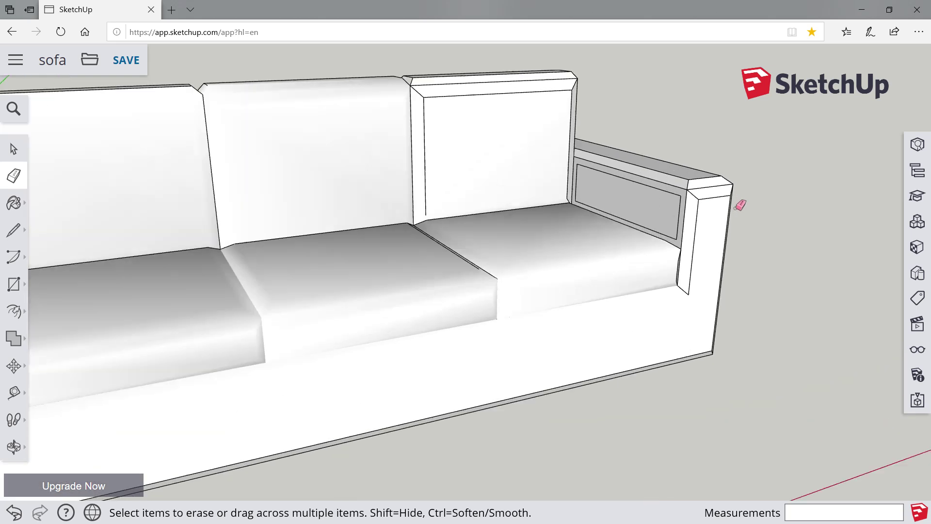
scroll(728, 213, up, 3)
click(667, 231)
click(677, 189)
click(660, 183)
click(663, 285)
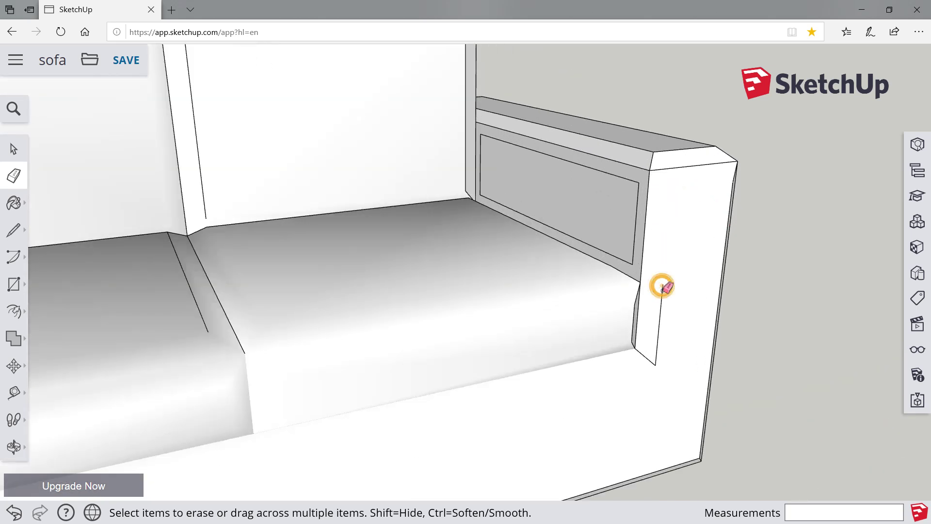
click(642, 349)
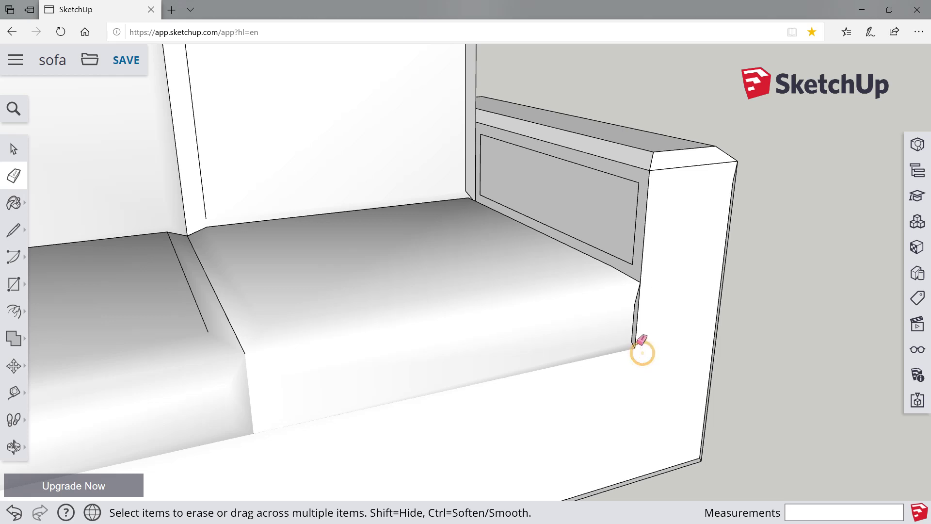
click(632, 325)
click(636, 296)
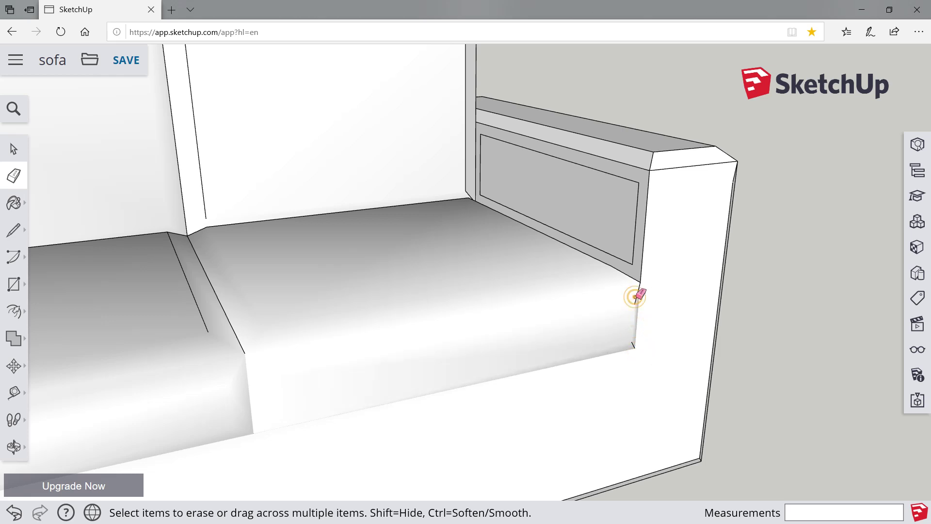
click(634, 344)
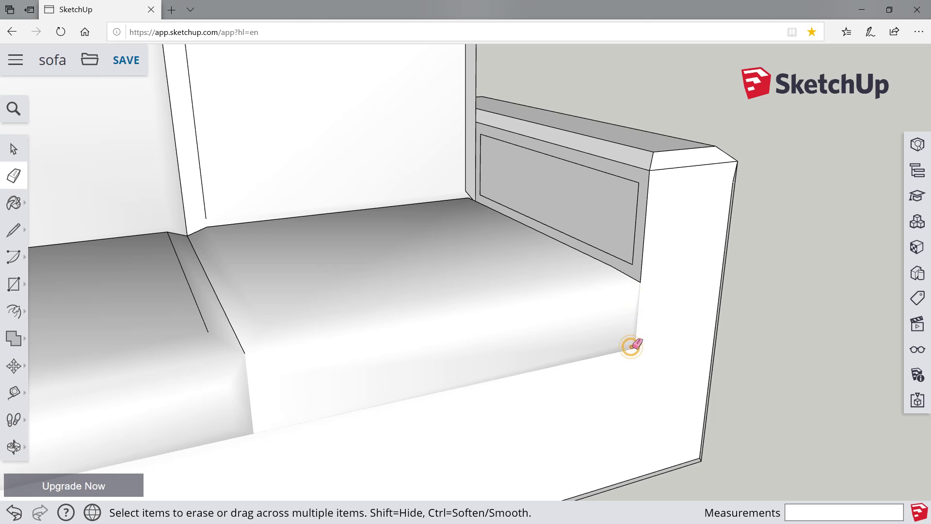
Step: Soften the right arm's inset panel edges and top-front corner edges
click(607, 252)
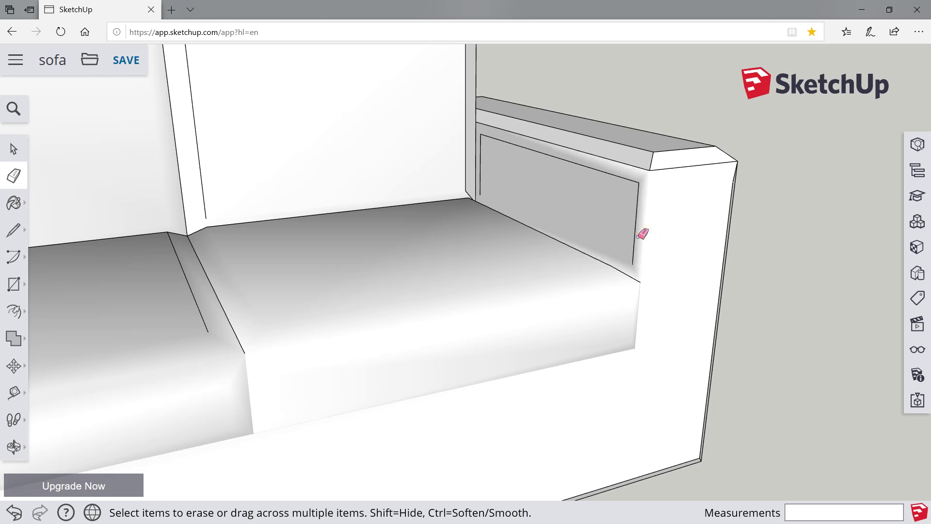
ctrl+click(636, 232)
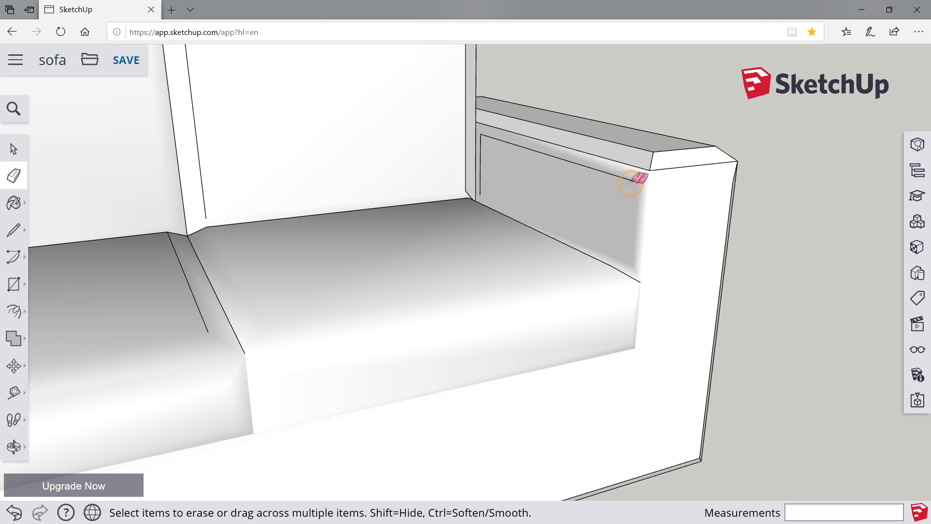
ctrl+click(634, 180)
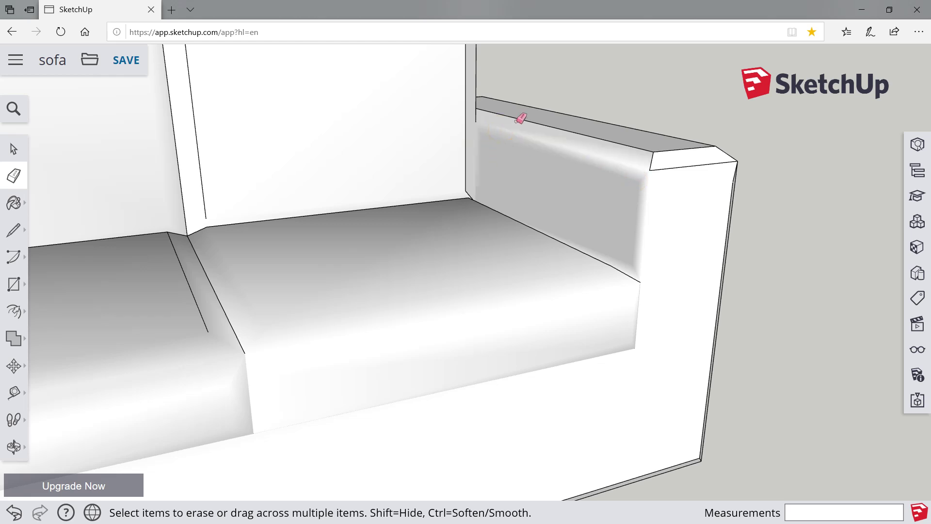
ctrl+click(561, 127)
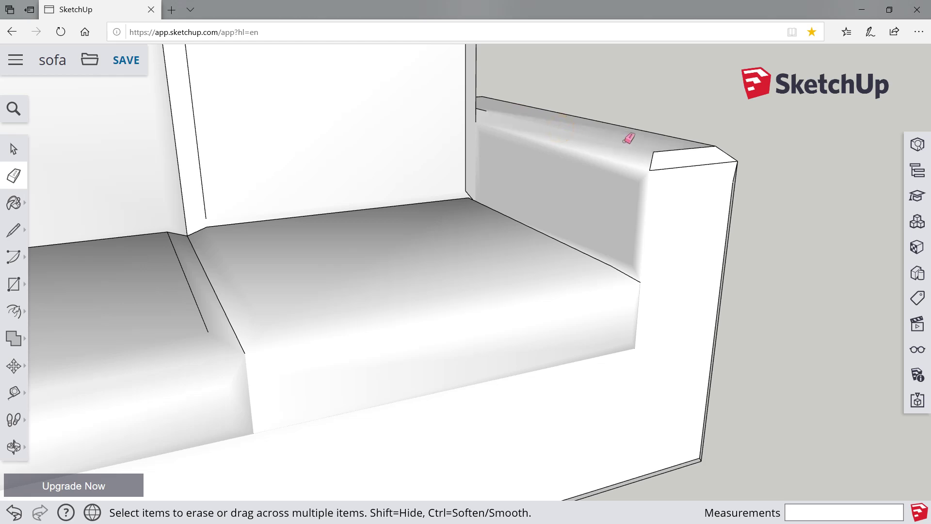
ctrl+click(655, 150)
ctrl+click(665, 169)
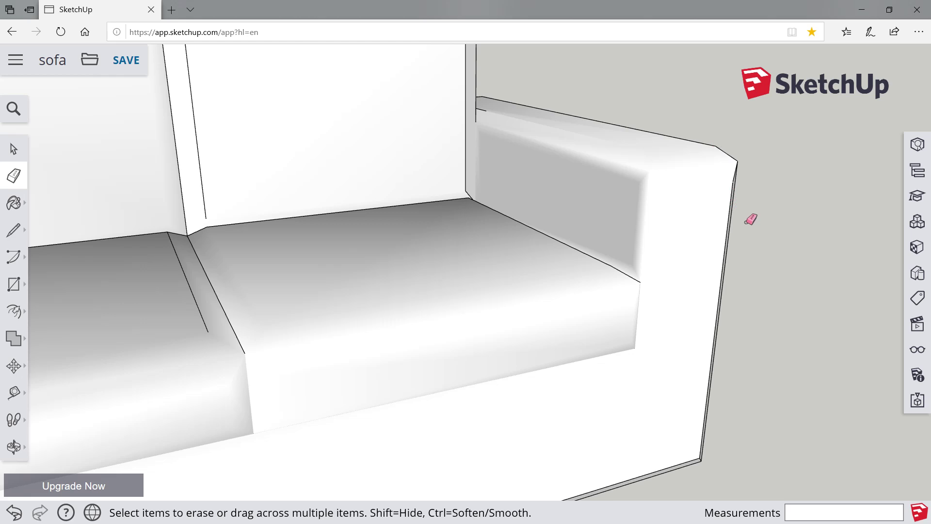
ctrl+click(726, 224)
ctrl+click(733, 168)
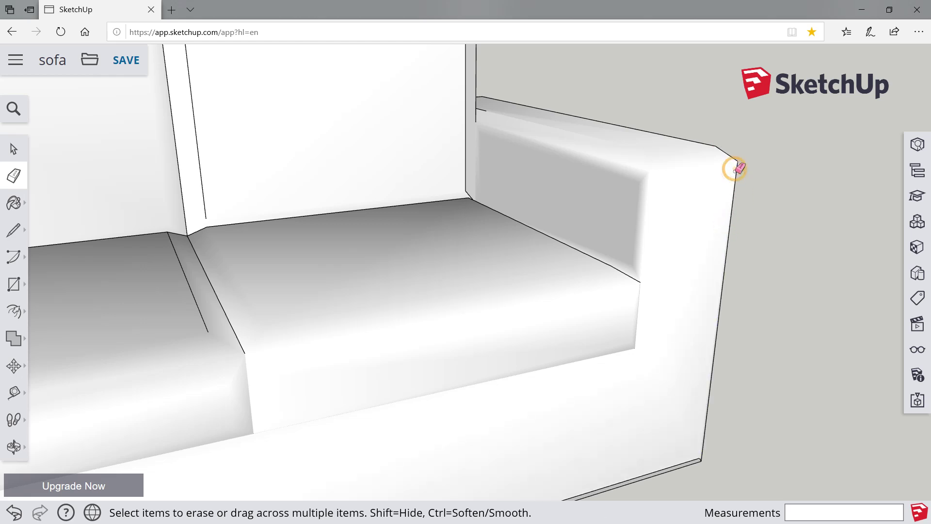
scroll(737, 170, down, 5)
scroll(728, 177, down, 5)
Step: Soften the left arm's front vertical, diagonal and inner edges
scroll(718, 185, down, 3)
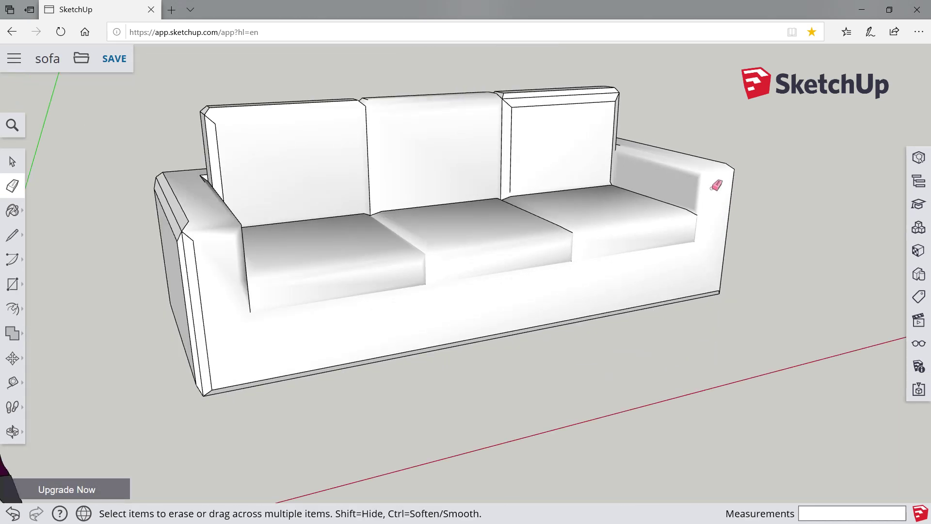
key(ctrl+plus)
key(ctrl+minus)
scroll(194, 265, up, 3)
click(208, 262)
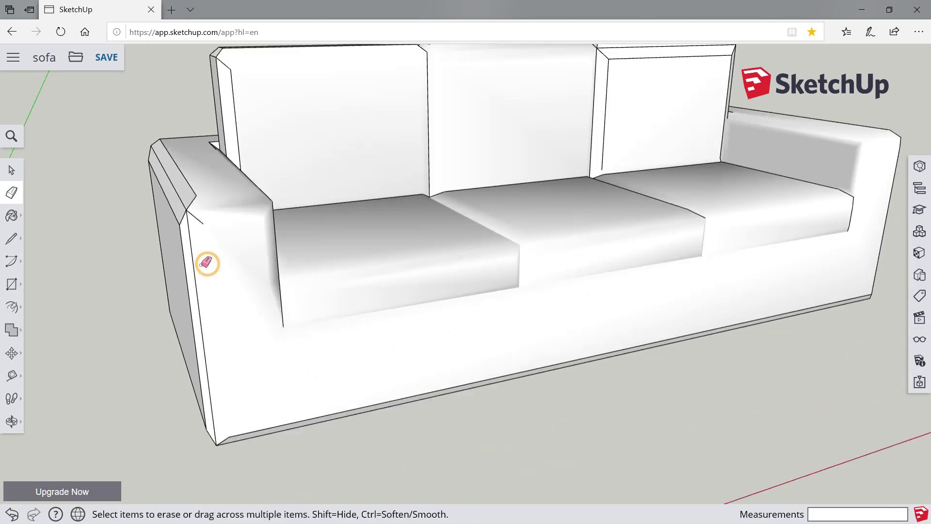
click(195, 265)
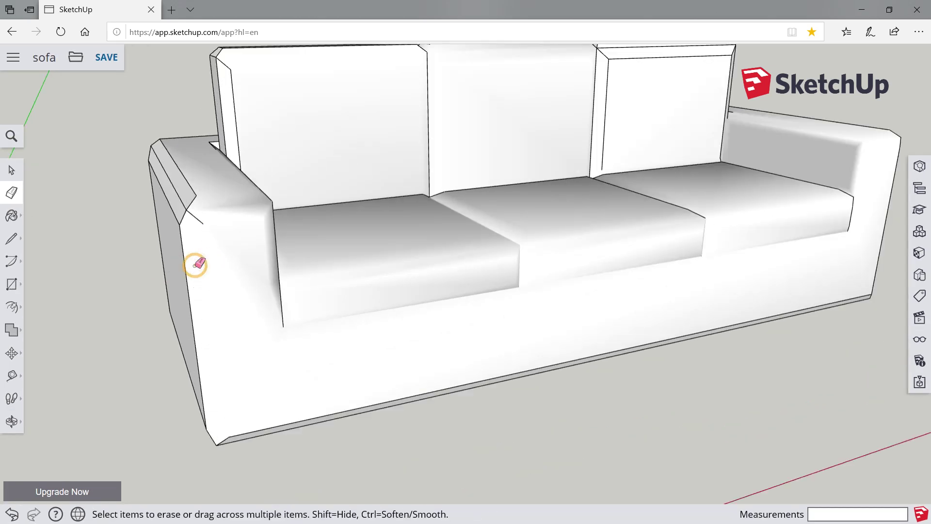
click(192, 209)
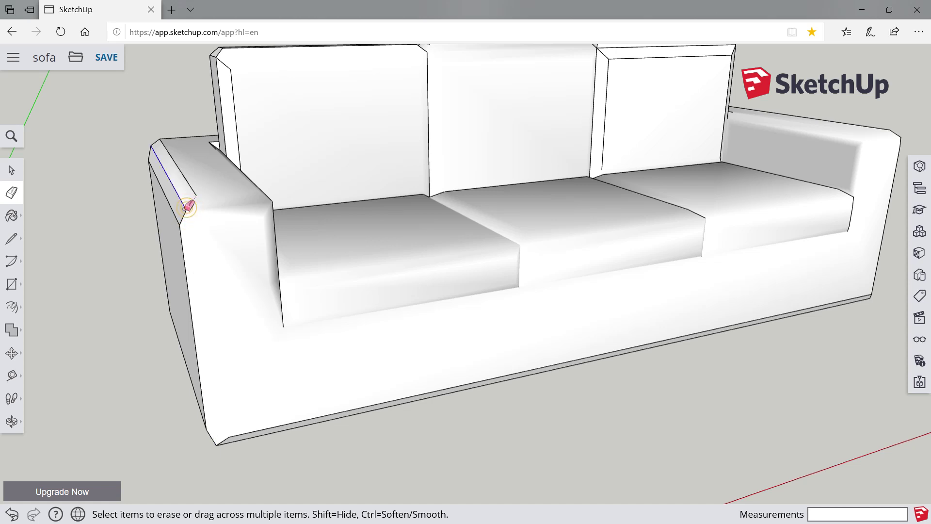
click(186, 207)
ctrl+click(182, 218)
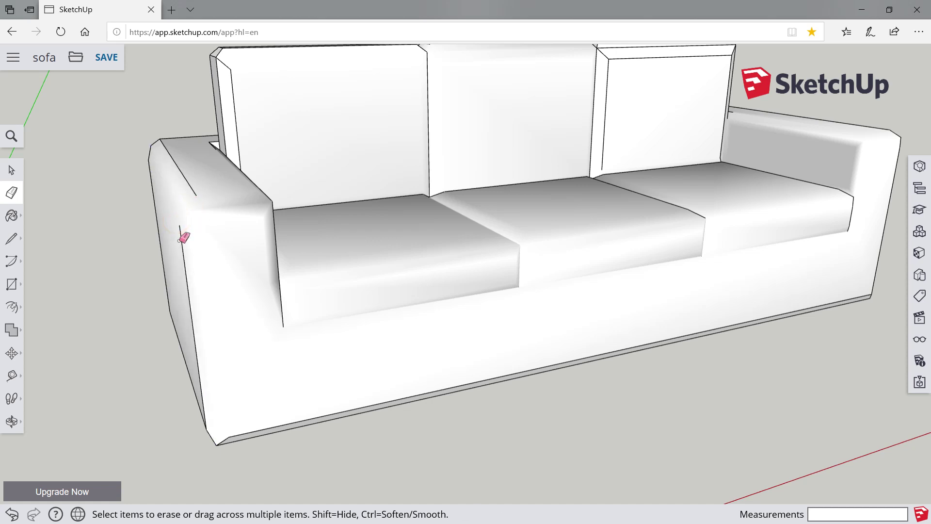
ctrl+click(182, 240)
Step: Soften the base's bottom strip, the left back cushion's sides and the armrest top edge
ctrl+drag(244, 430, 770, 305)
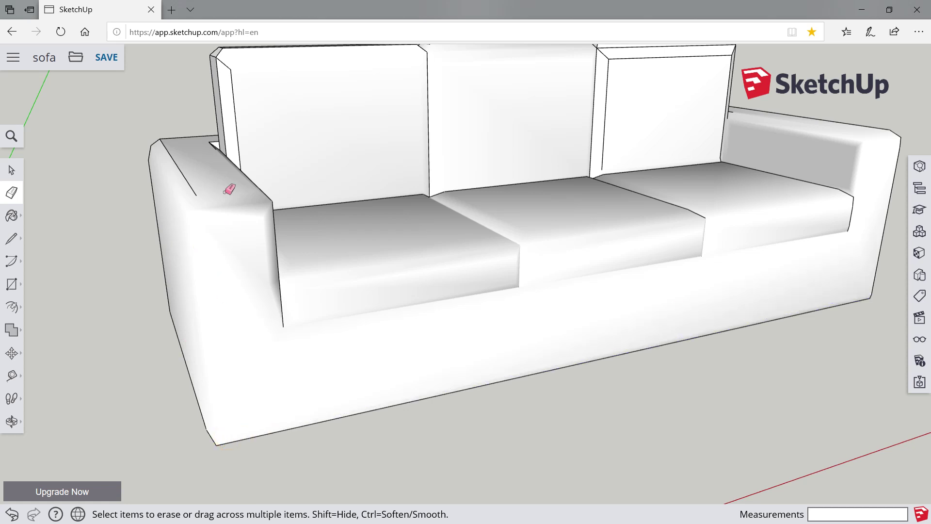
ctrl+click(232, 146)
ctrl+click(219, 126)
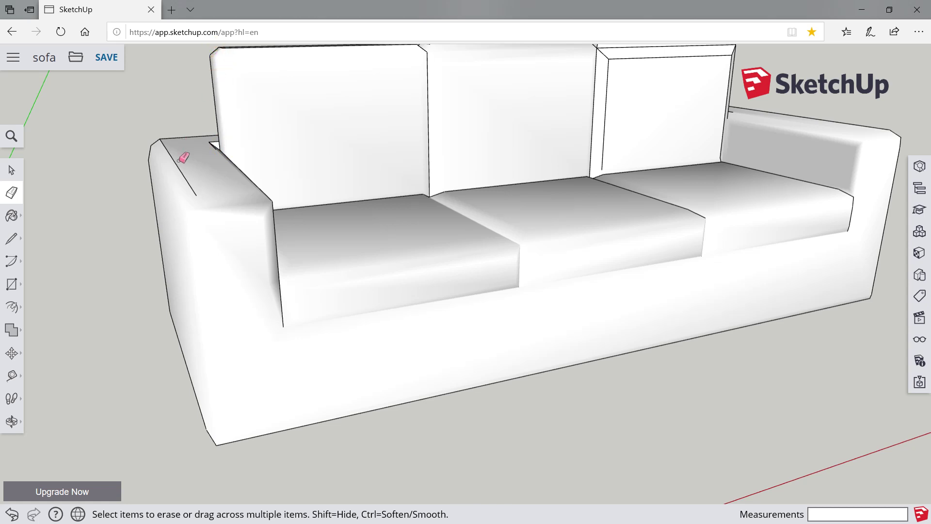
ctrl+drag(184, 155, 170, 162)
Step: Soften the right back cushion's top chamfer, side, stray and corner edges
scroll(223, 154, down, 3)
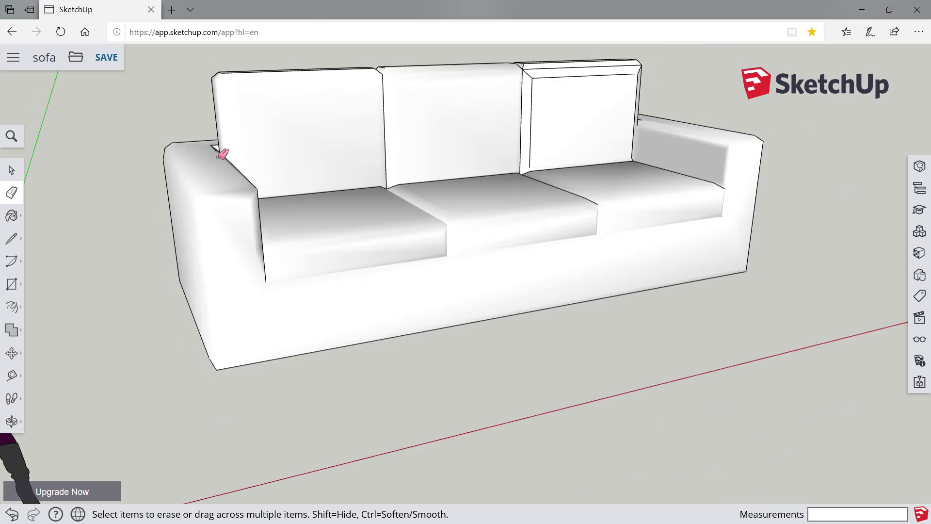
scroll(220, 149, down, 1)
scroll(496, 88, up, 3)
scroll(494, 87, up, 3)
ctrl+click(489, 90)
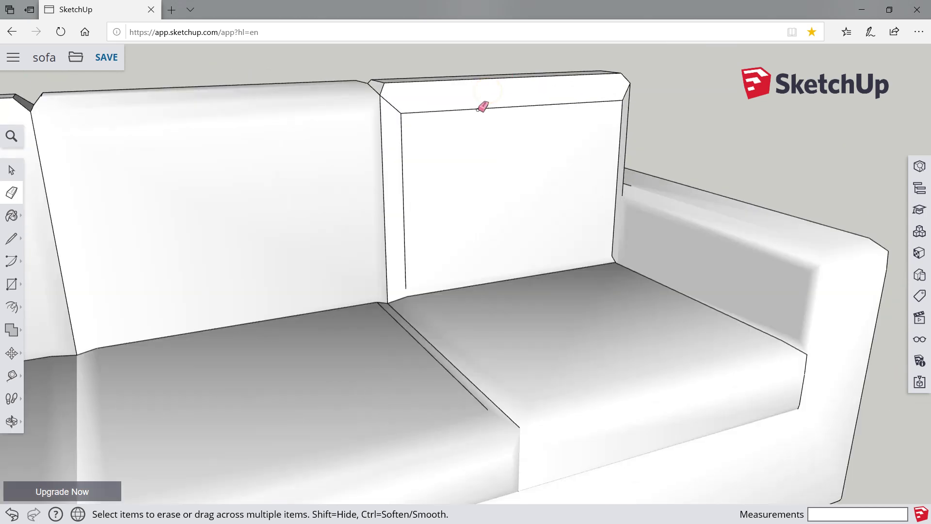
ctrl+click(473, 108)
drag(401, 117, 401, 137)
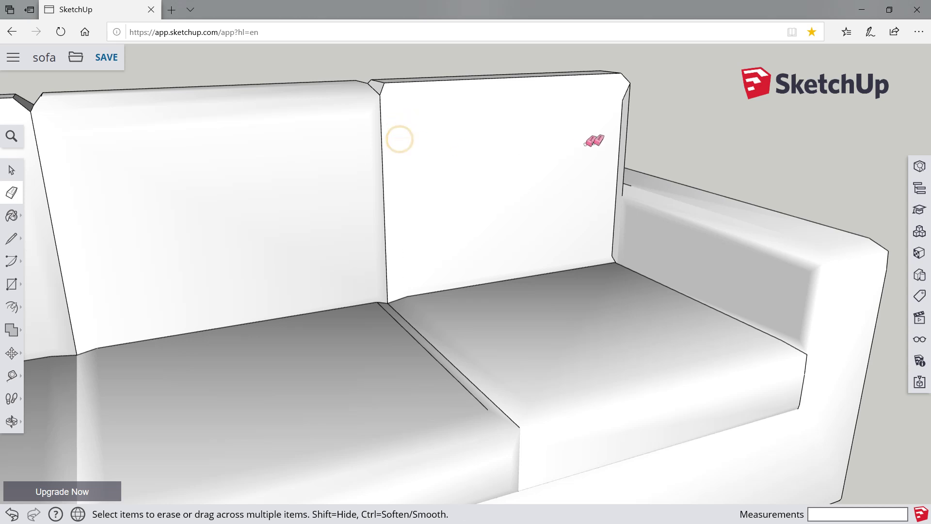
click(617, 142)
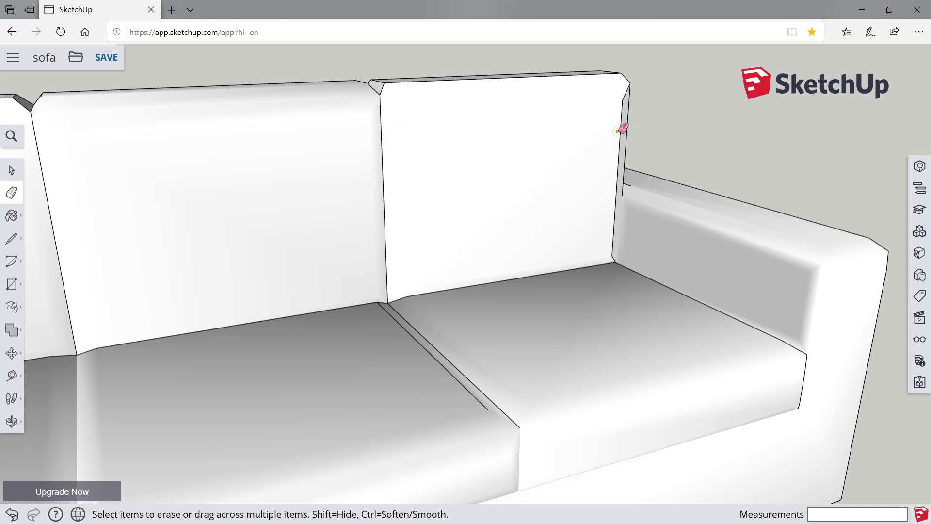
click(621, 103)
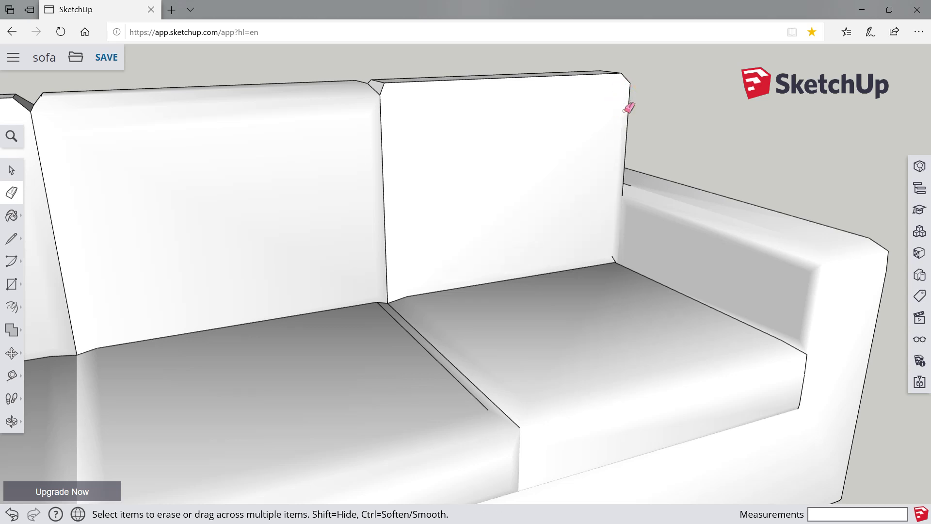
ctrl+click(624, 183)
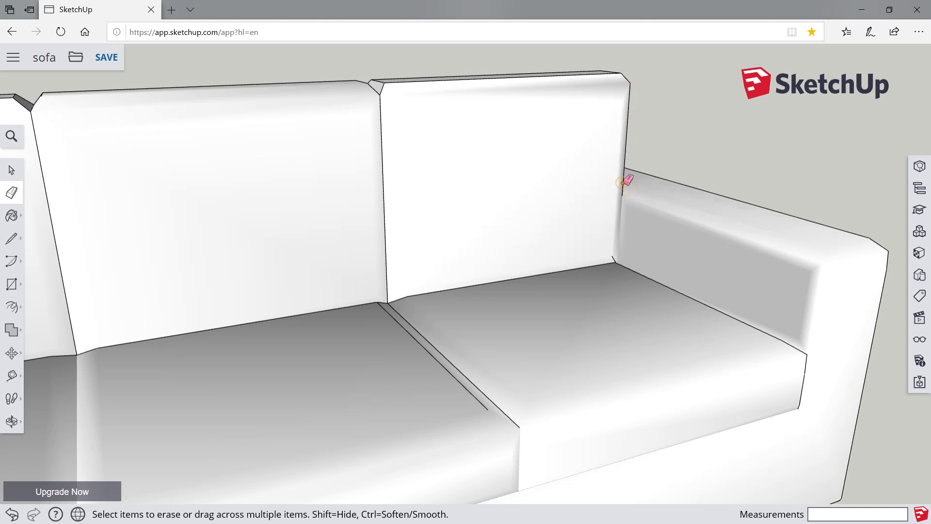
scroll(498, 201, down, 5)
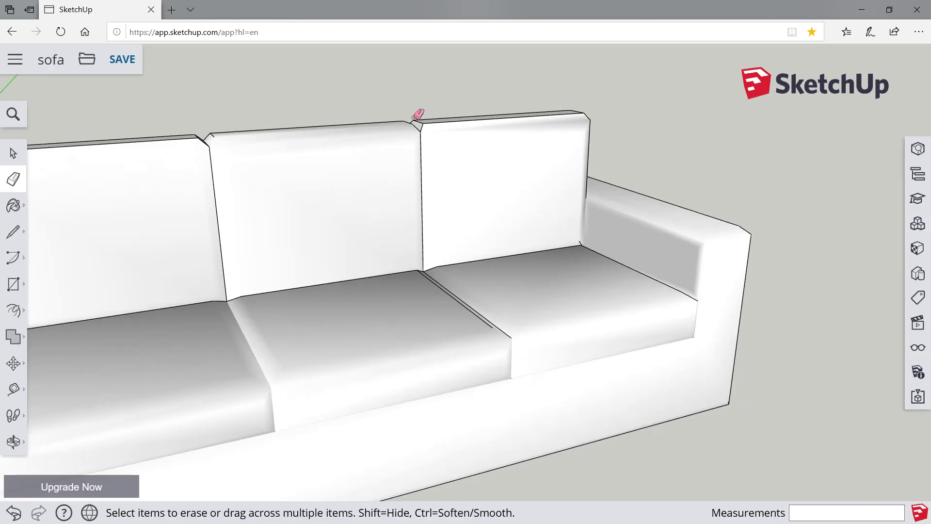
scroll(415, 117, up, 3)
scroll(416, 119, up, 2)
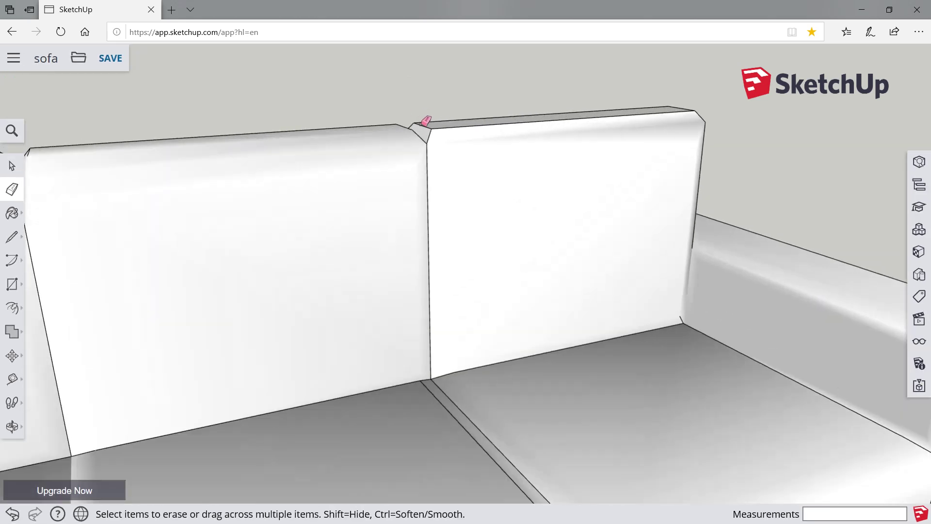
ctrl+click(430, 133)
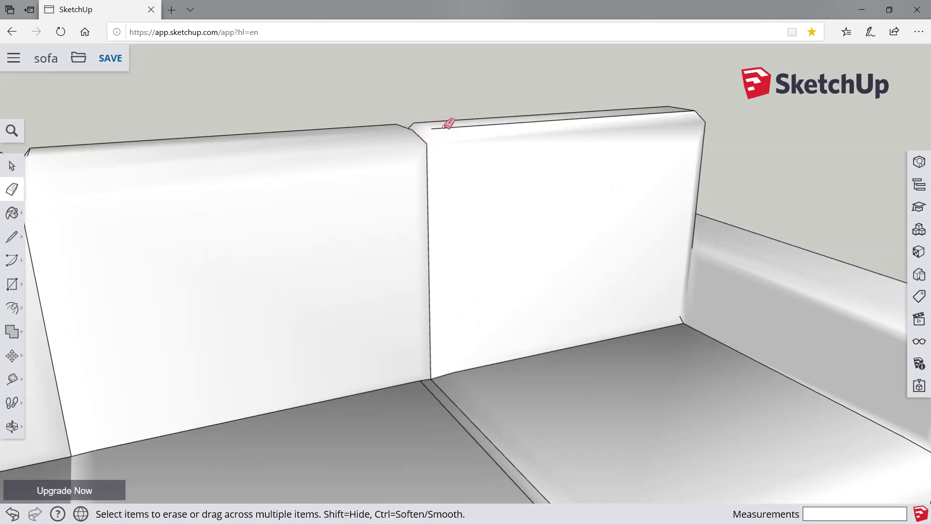
Step: Soften the left back cushion's top edges and its joint with the armrest
scroll(480, 131, down, 5)
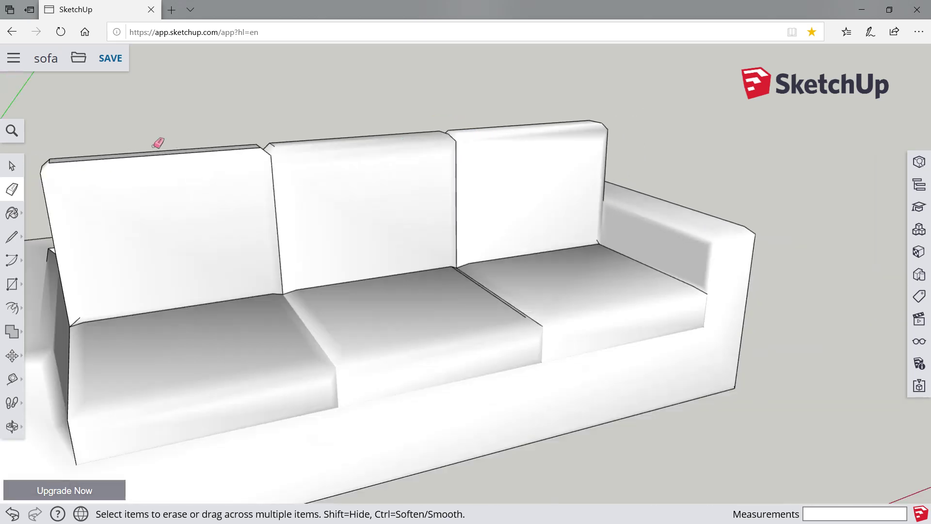
scroll(158, 142, up, 3)
ctrl+drag(122, 161, 238, 150)
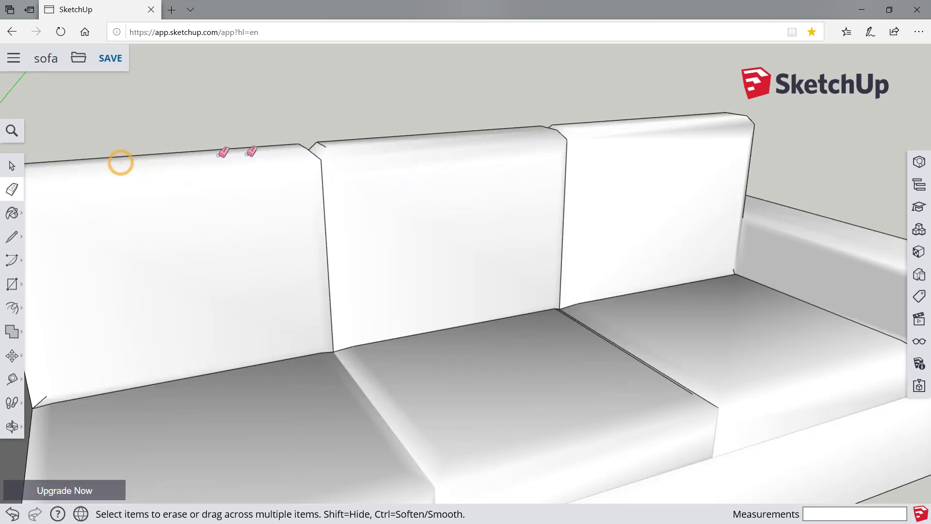
ctrl+click(309, 148)
scroll(339, 142, down, 5)
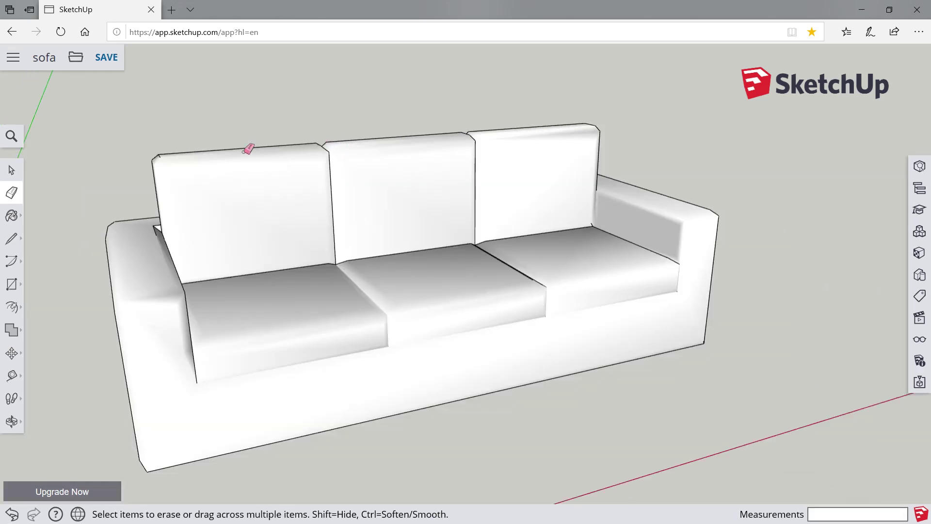
scroll(156, 152, up, 3)
scroll(155, 152, up, 2)
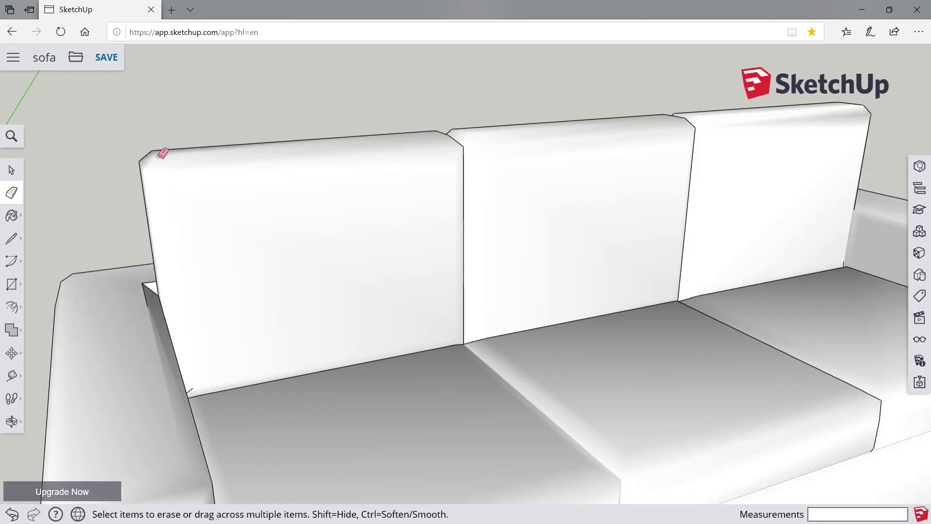
ctrl+click(145, 283)
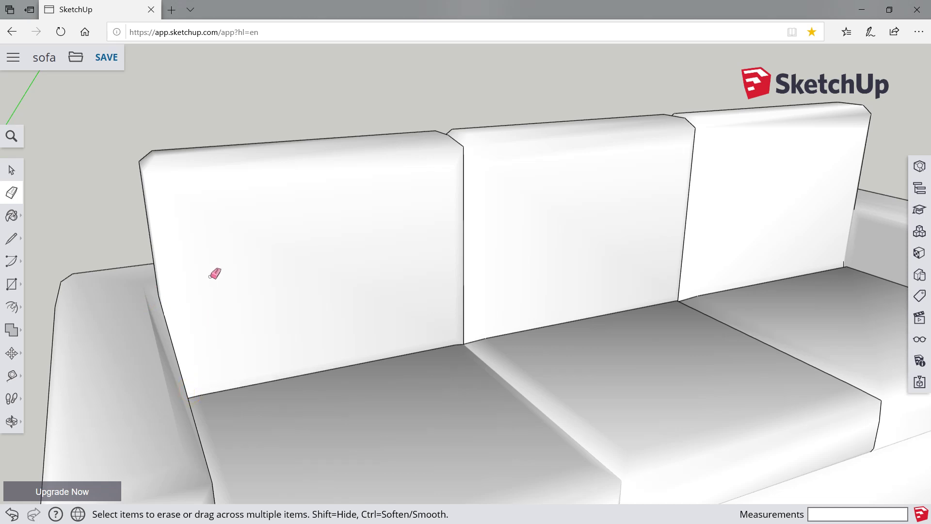
scroll(213, 271, down, 5)
ctrl+drag(343, 291, 289, 296)
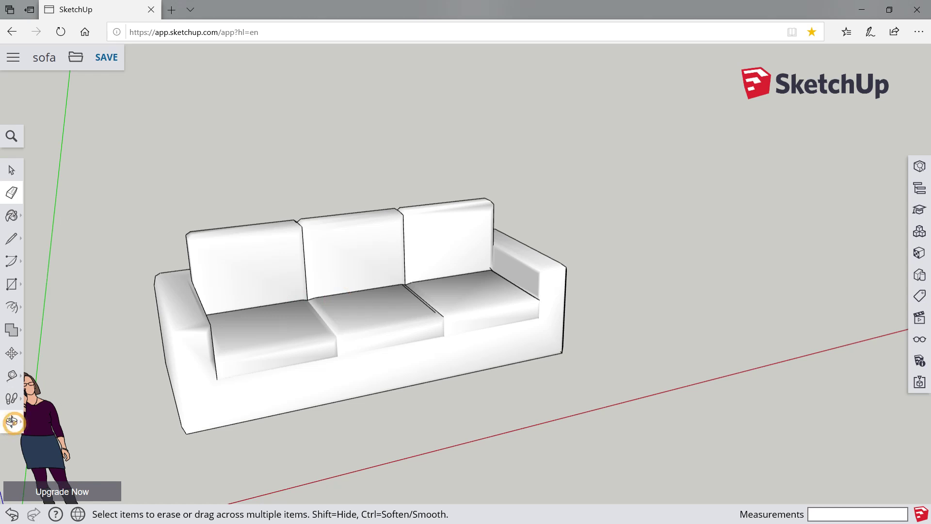
Step: Move in closer and soften the joint and corner chamfer edges along the back-cushion tops
click(12, 421)
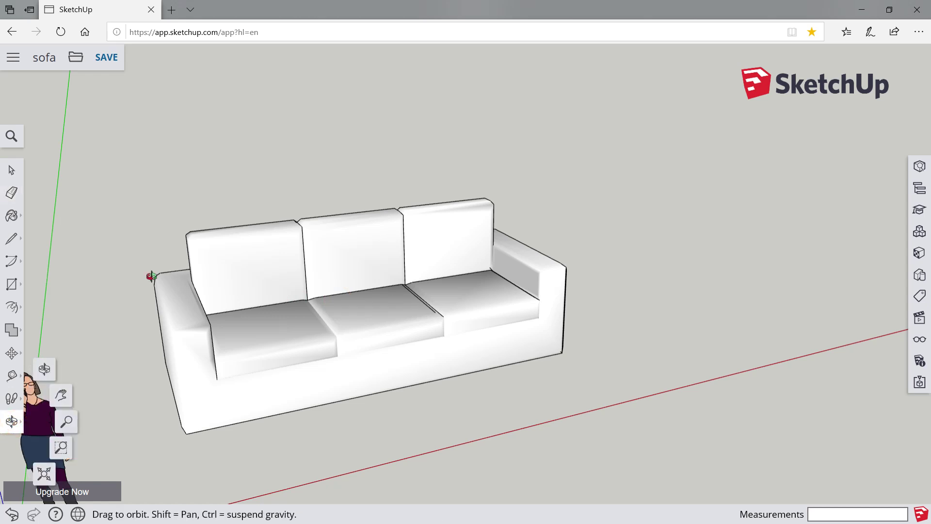
mouse_move(363, 307)
mouse_down()
mouse_move(417, 330)
mouse_move(362, 343)
mouse_move(528, 264)
mouse_up()
scroll(519, 277, up, 2)
scroll(347, 194, up, 2)
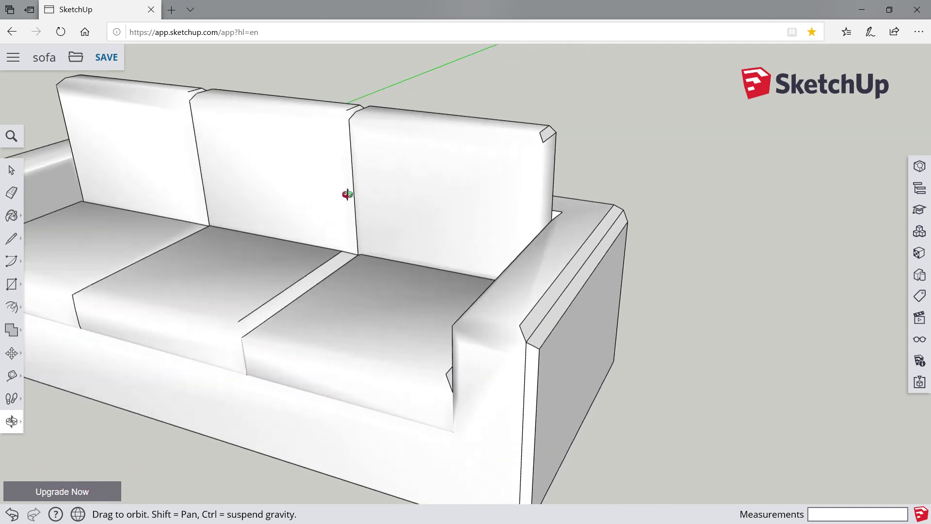
click(11, 192)
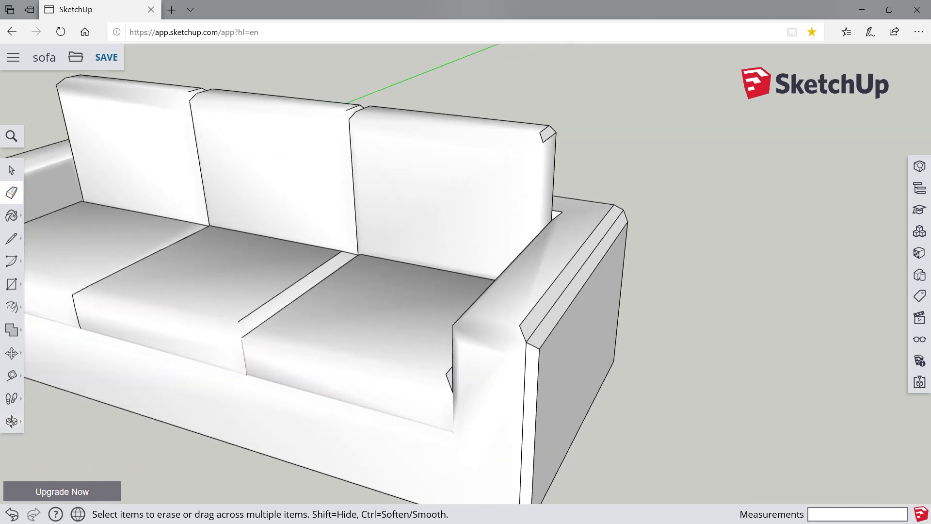
drag(356, 105, 201, 88)
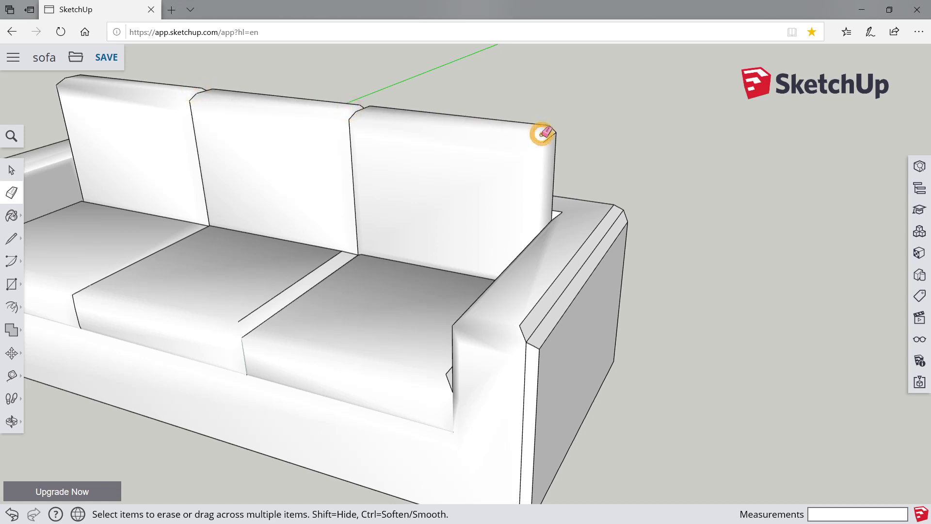
drag(542, 130, 553, 145)
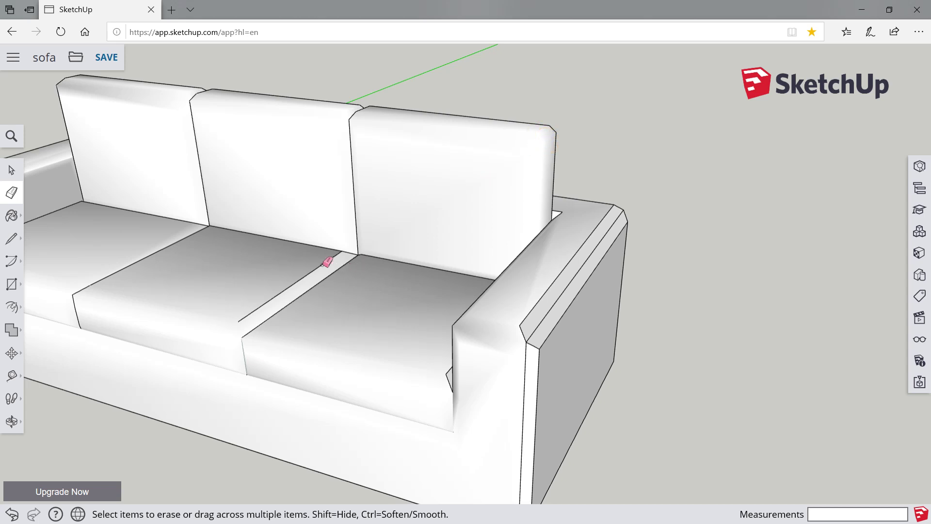
Step: Soften the seat-cushion gap edges and the edge where the seat meets the armrest
click(326, 264)
drag(330, 276, 328, 273)
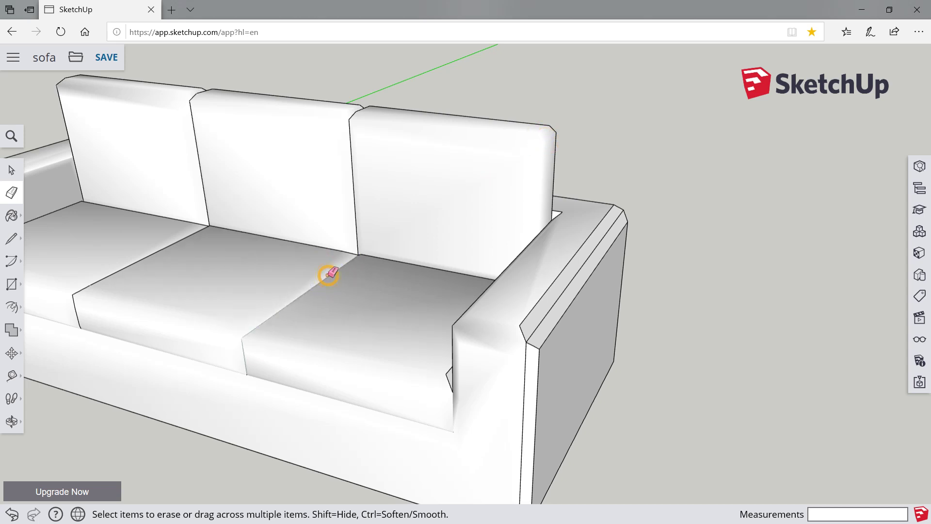
drag(98, 281, 77, 291)
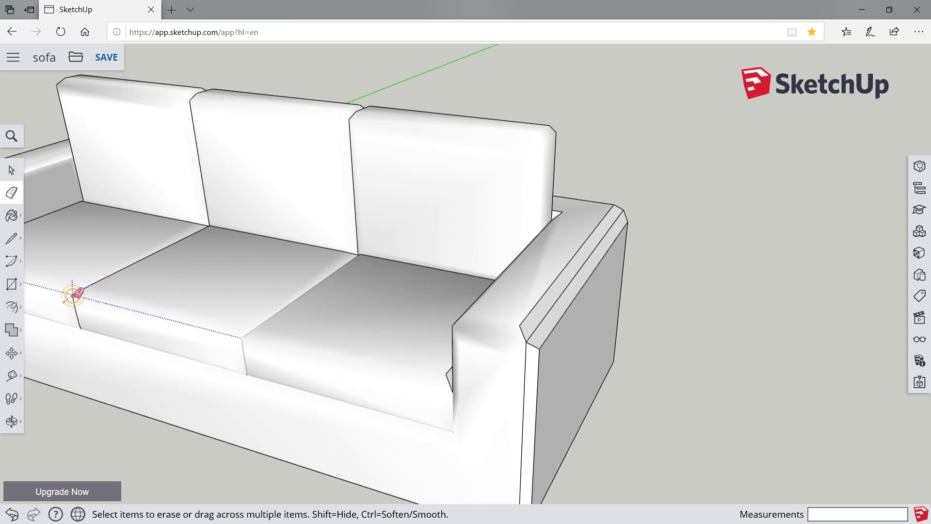
click(447, 373)
Step: Soften the right armrest's top chamfer, top-to-side edge and vertical front edges
ctrl+drag(531, 346, 526, 318)
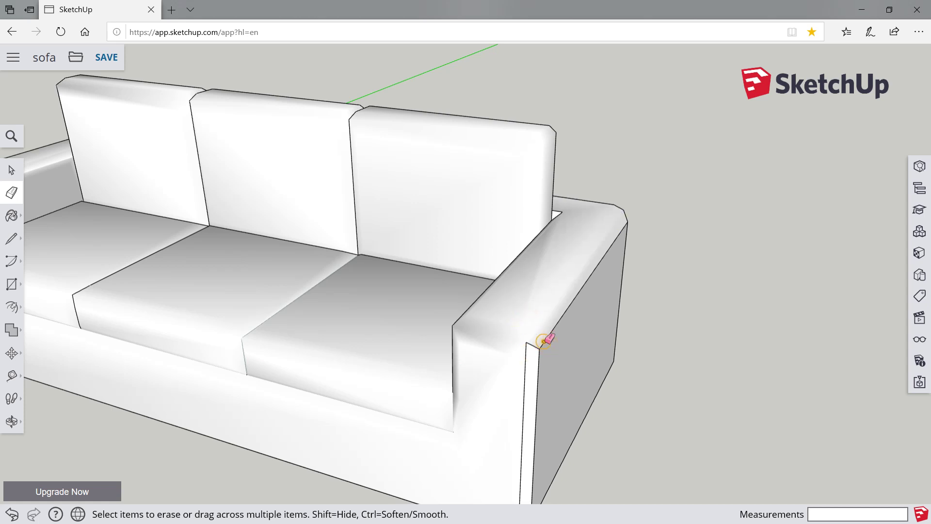
ctrl+click(542, 341)
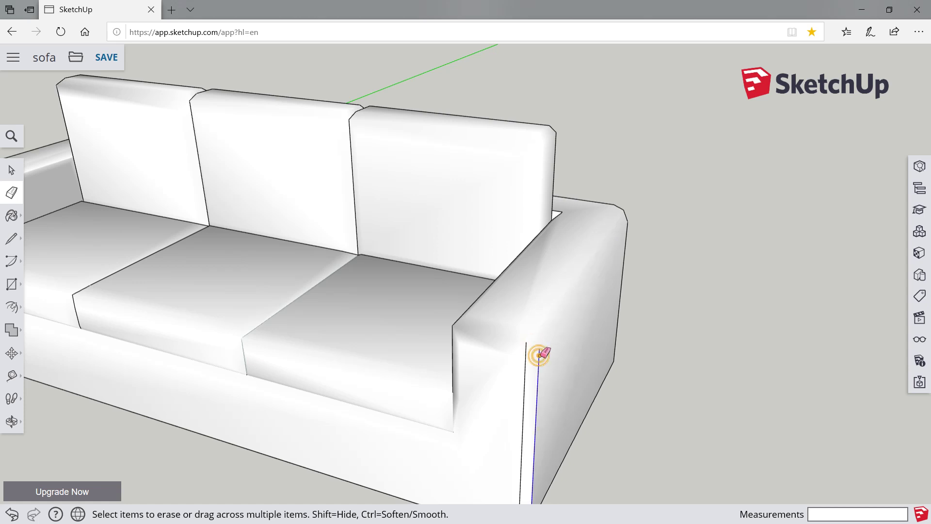
ctrl+click(537, 354)
ctrl+click(524, 356)
Step: Orbit to view the whole smoothed sofa from another angle
scroll(536, 324, down, 3)
scroll(530, 326, down, 2)
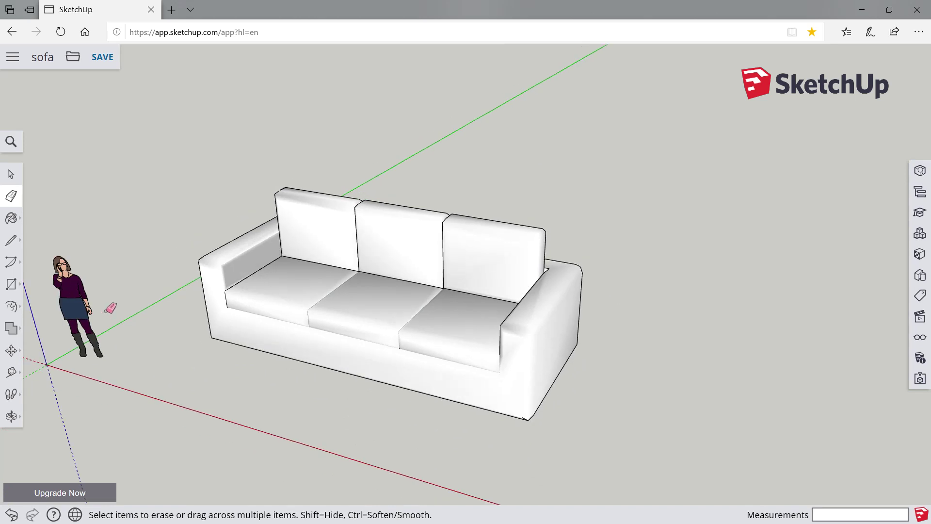
scroll(104, 308, up, 2)
click(13, 414)
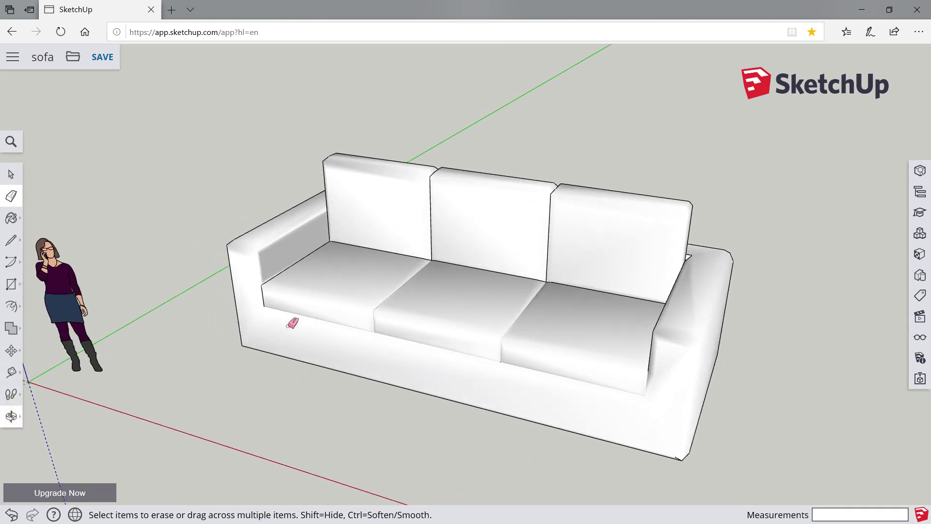
mouse_move(197, 333)
mouse_down()
mouse_move(465, 280)
mouse_move(453, 270)
mouse_move(468, 277)
mouse_move(359, 278)
mouse_move(224, 304)
mouse_up()
Step: Return to the Select tool and bring up the Materials library
key(space)
scroll(598, 350, down, 3)
scroll(599, 349, down, 2)
scroll(631, 352, up, 6)
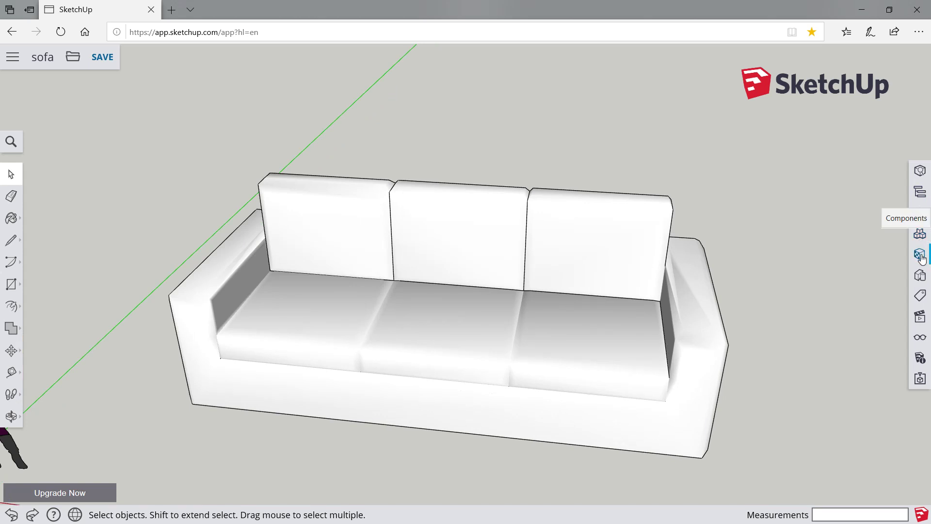
click(920, 258)
Step: Paint the entire sofa with Carpet Berber Pattern Gray and close the Materials library
click(833, 284)
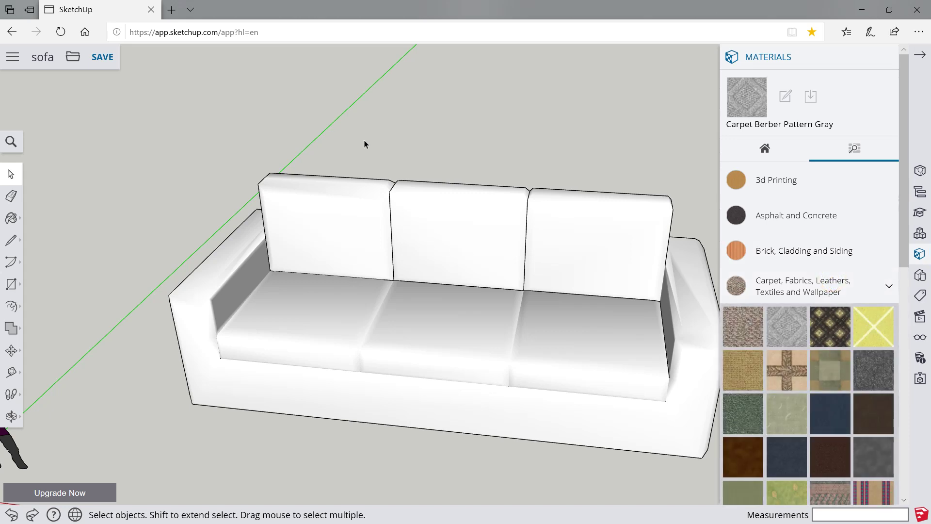
scroll(361, 143, down, 2)
drag(170, 106, 698, 447)
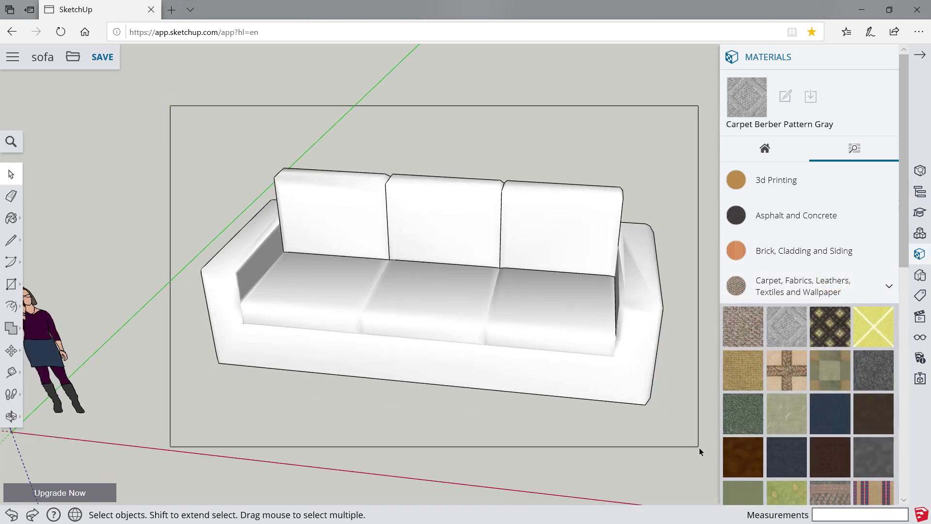
click(778, 342)
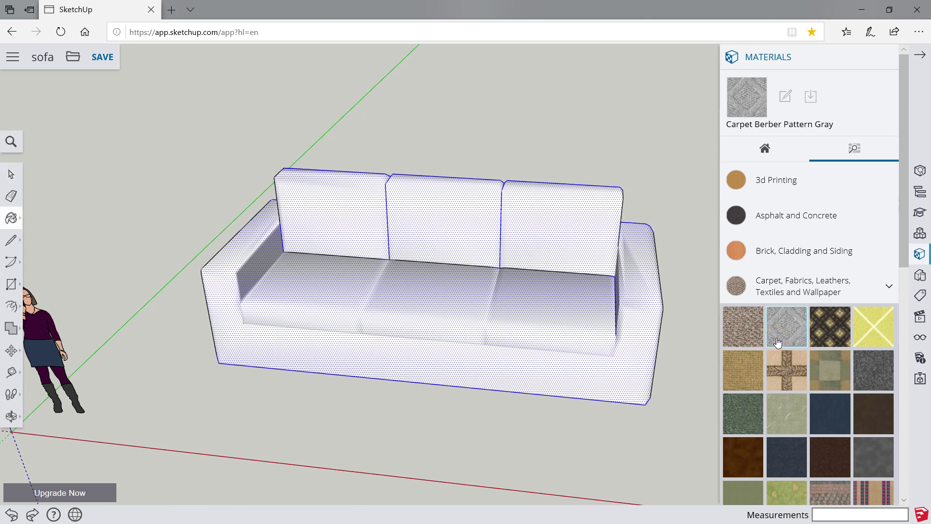
click(561, 247)
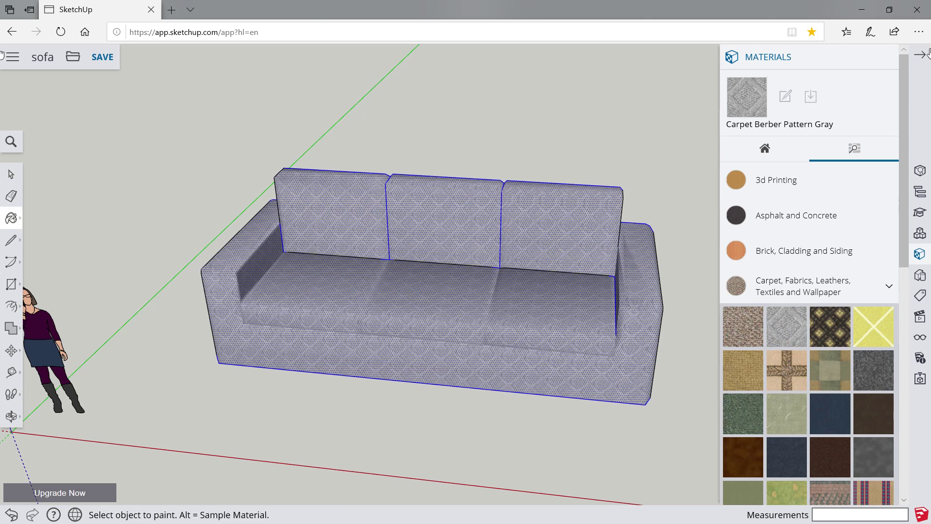
click(887, 62)
Step: Orbit to a higher view of the painted sofa and clear the selection
click(11, 188)
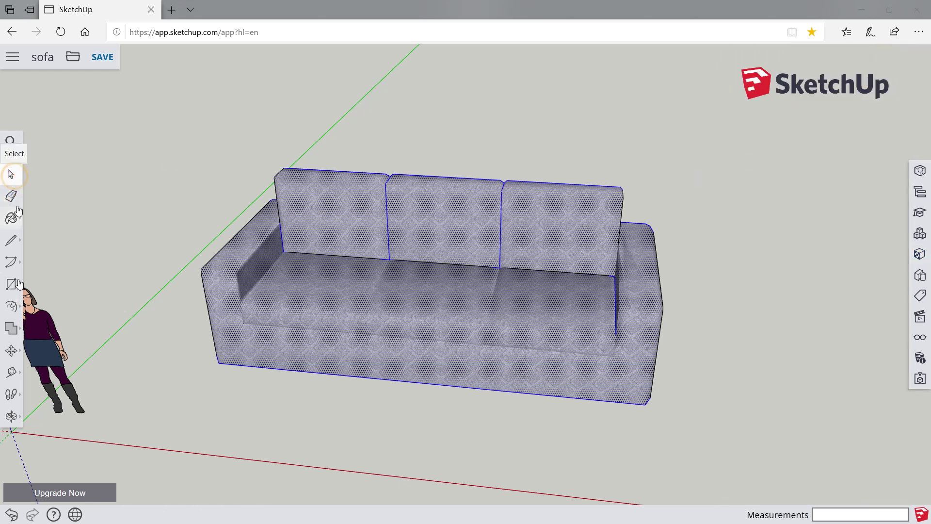
click(10, 174)
click(10, 418)
mouse_move(395, 318)
mouse_down()
mouse_move(370, 323)
mouse_move(348, 364)
mouse_up()
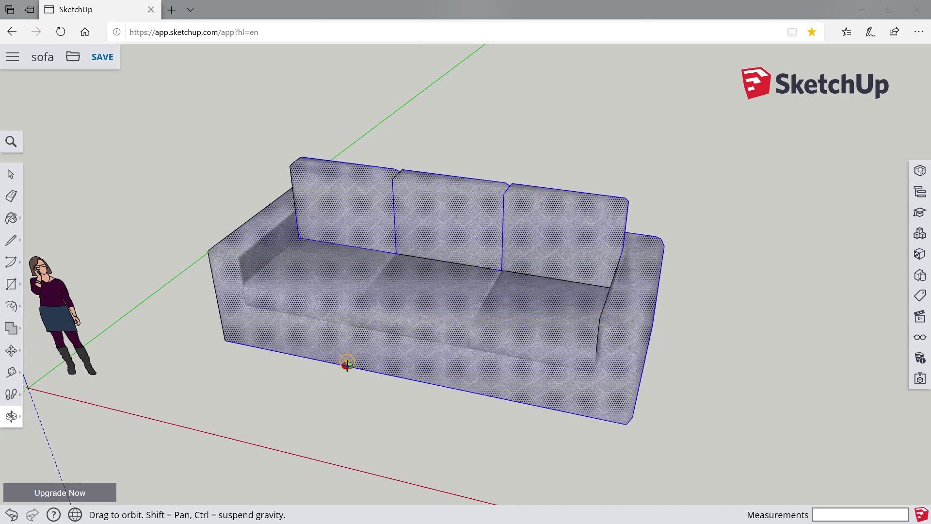
click(11, 174)
click(182, 137)
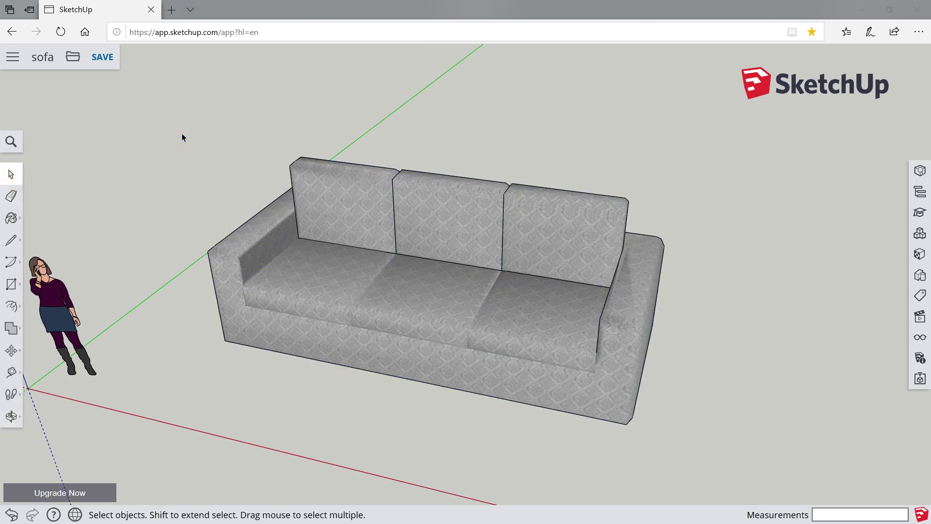